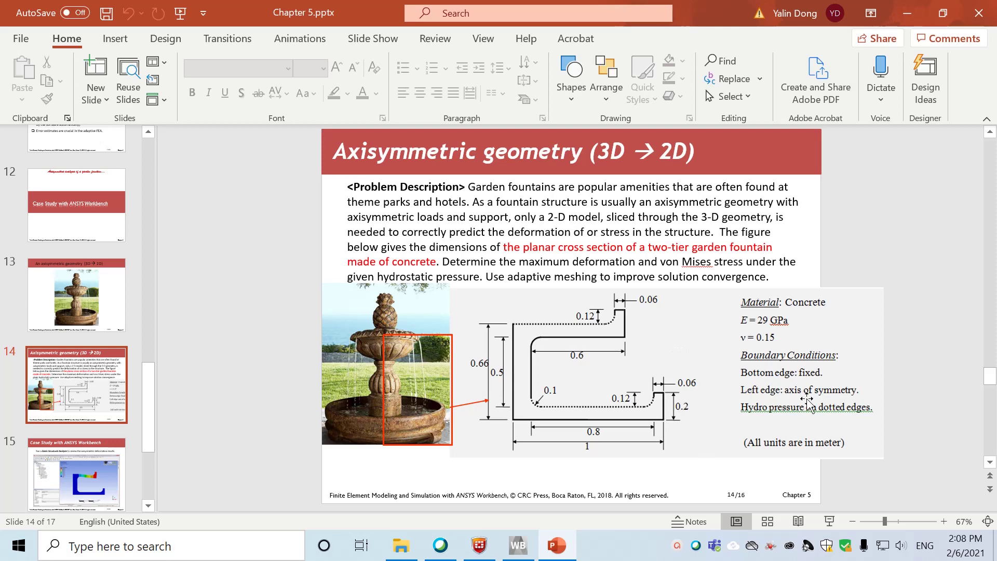
# - Switch to Workbench, add a Static Structural analysis system to the project and open its Engineering Data
pyautogui.click(518, 548)
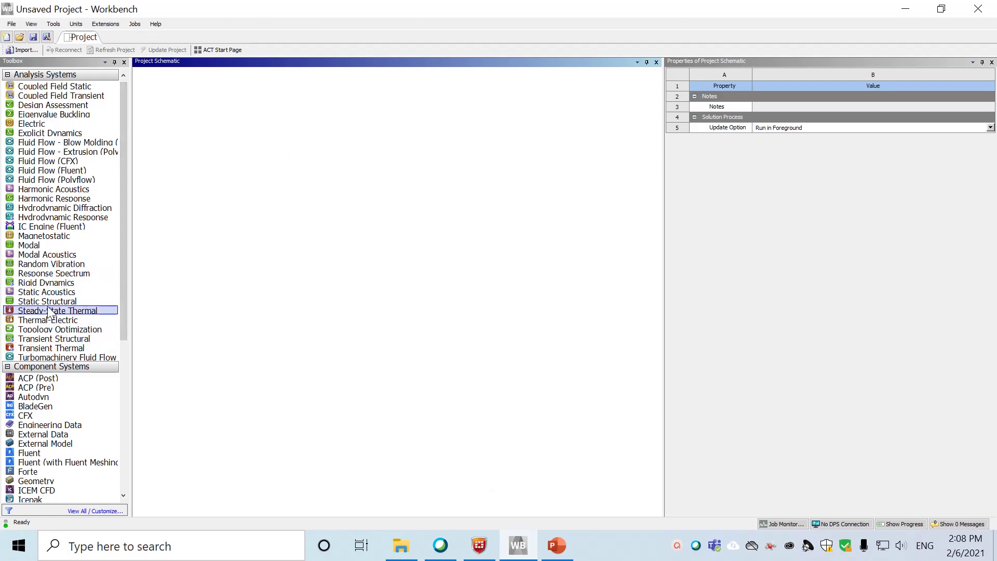
pyautogui.moveTo(49, 303); pyautogui.dragTo(196, 118)
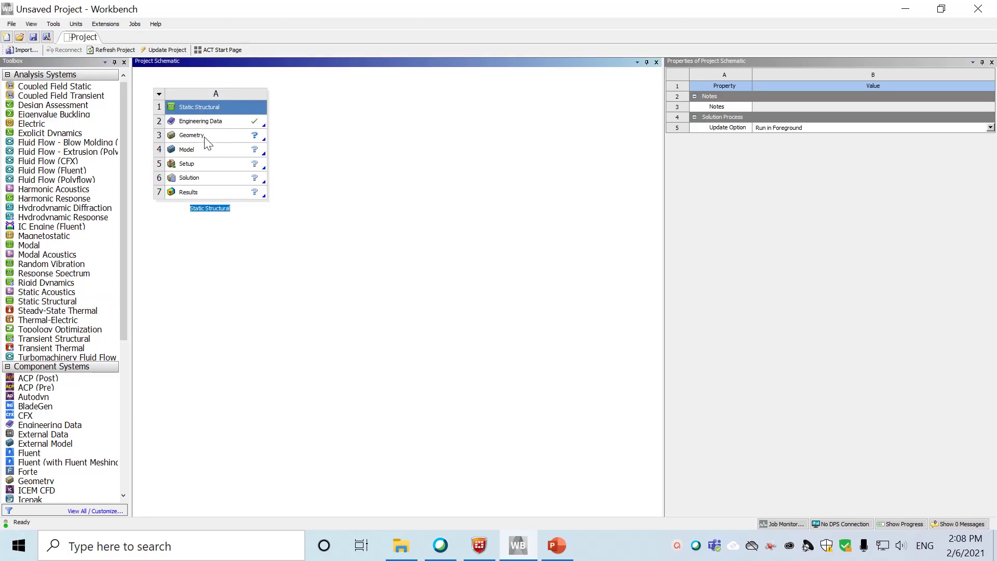
pyautogui.doubleClick(207, 121)
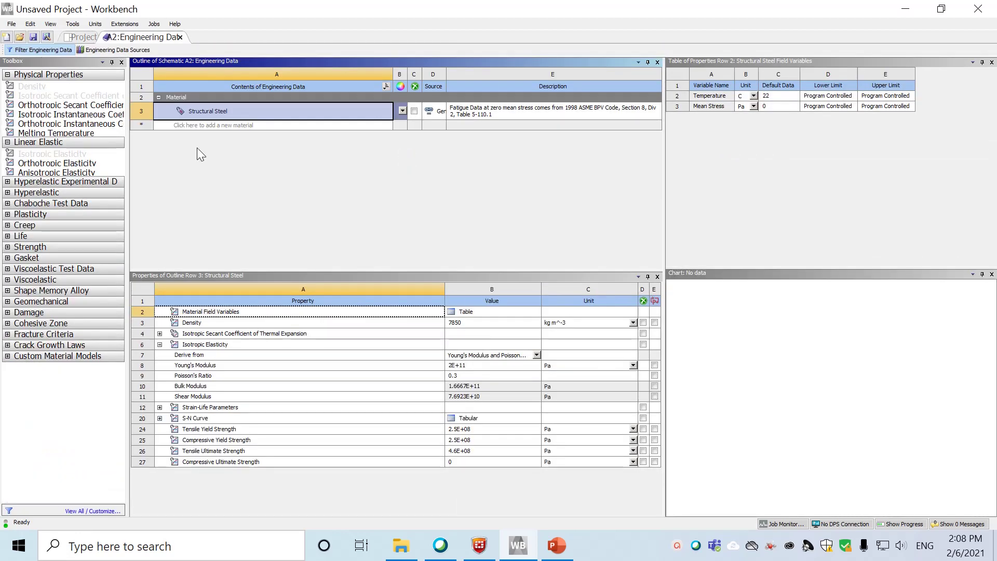
# - Add a new material named Concrete and assign it the Isotropic Elasticity property
pyautogui.click(235, 125)
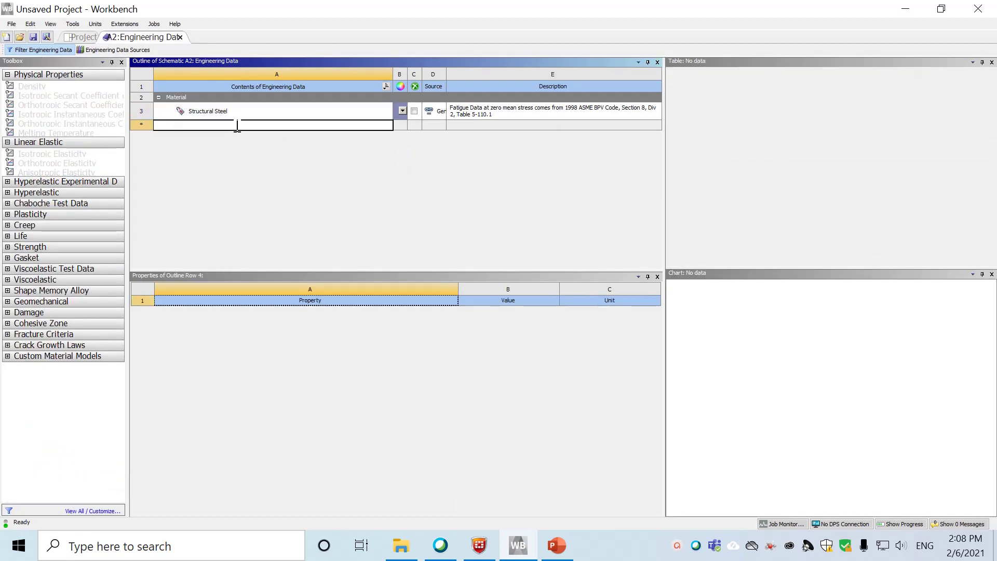
pyautogui.write('Concrete')
pyautogui.press('Return')
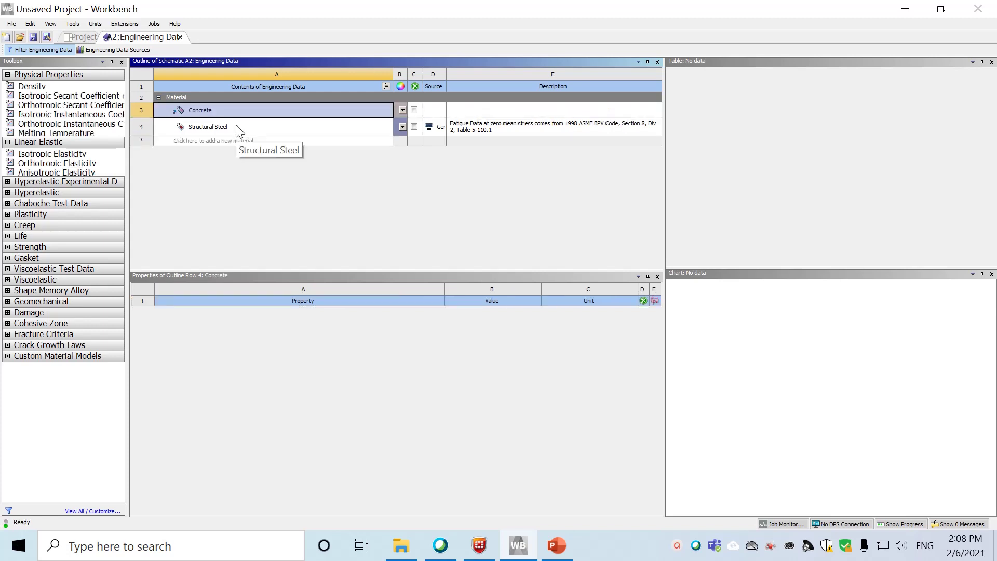
pyautogui.click(74, 154)
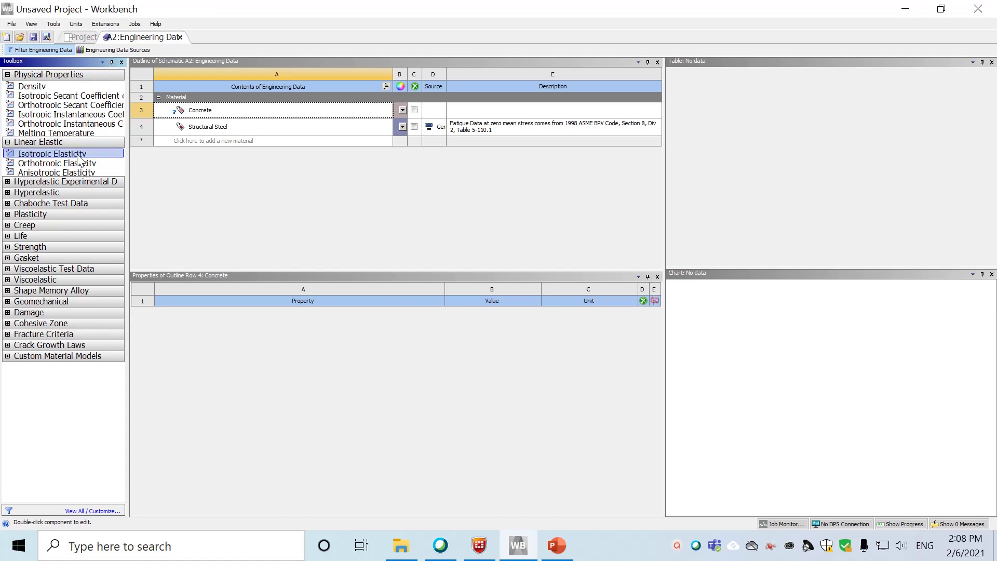
pyautogui.moveTo(79, 158); pyautogui.dragTo(463, 353)
# - Set Concrete's Young's Modulus to 2.9E10 Pa and Poisson's Ratio to 0.15, and close the Engineering Data
pyautogui.click(496, 342)
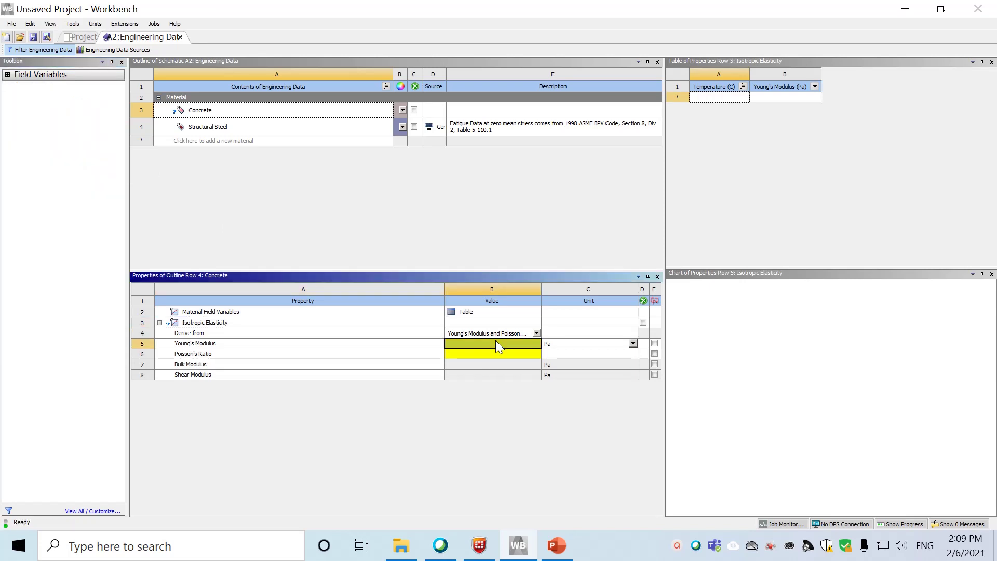
pyautogui.write('2')
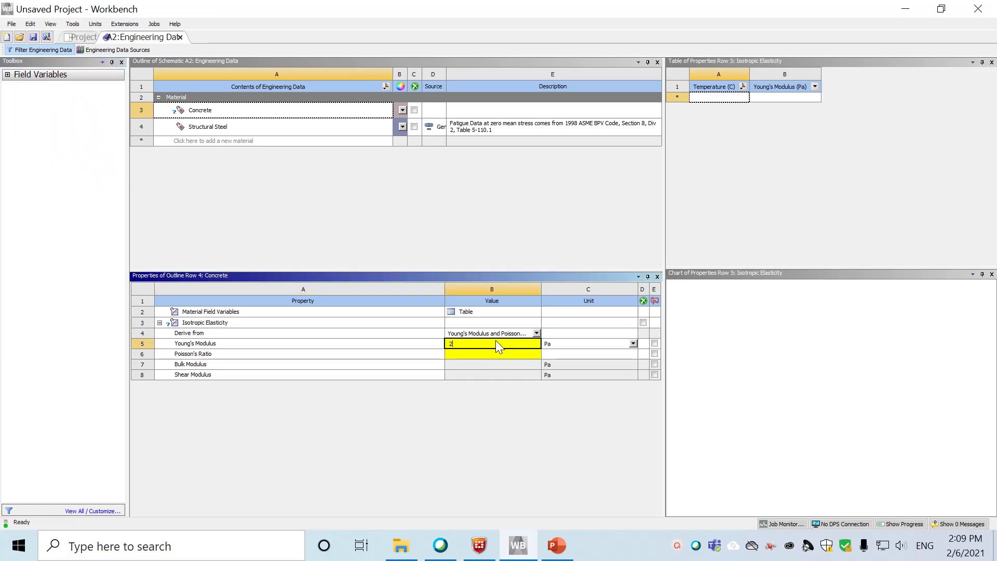
pyautogui.write('.9E10')
pyautogui.press('Return')
pyautogui.write('0.')
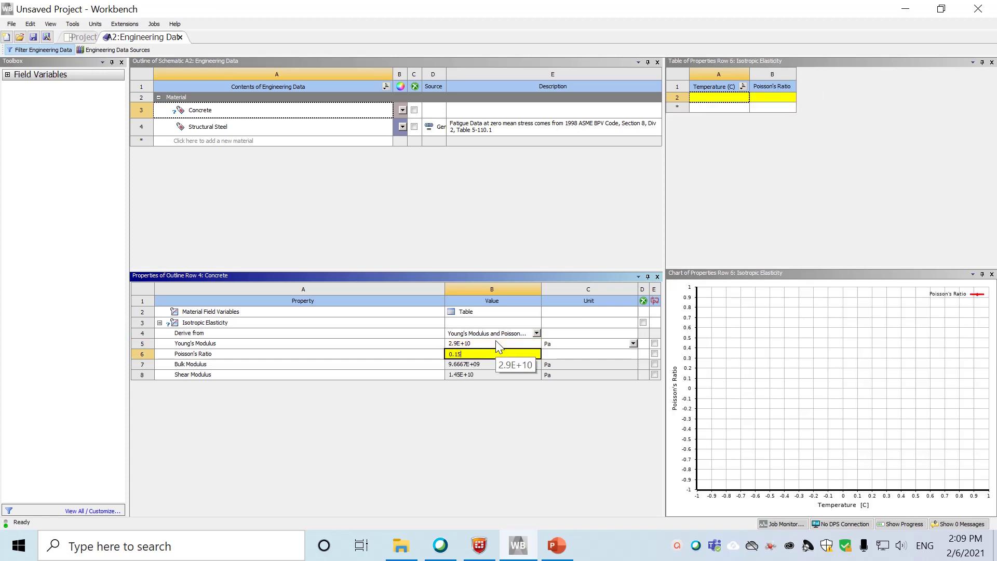
pyautogui.write('15')
pyautogui.press('Return')
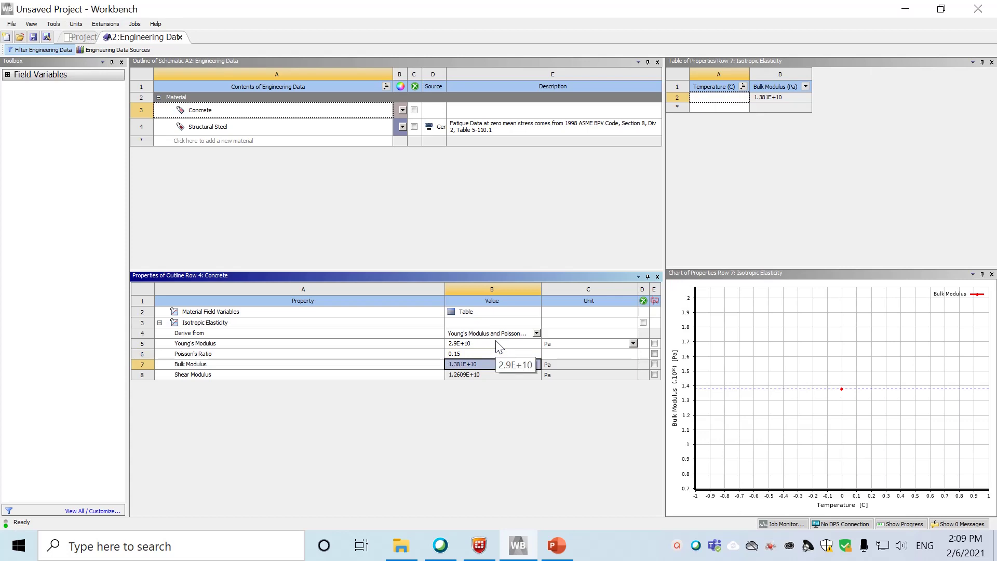
pyautogui.click(181, 36)
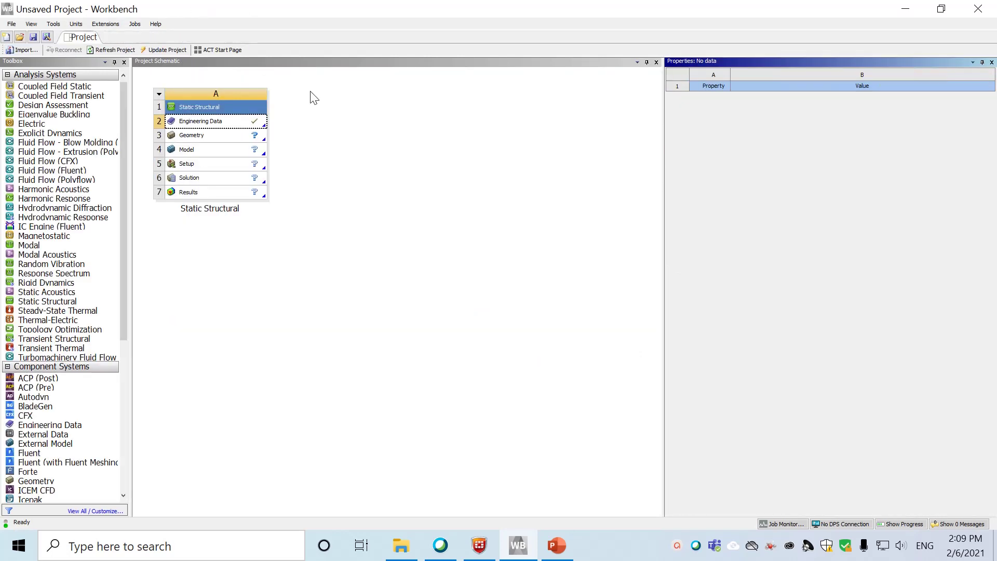
# - Set the Analysis Type of the Static Structural system's Geometry cell to 2D
pyautogui.click(202, 137)
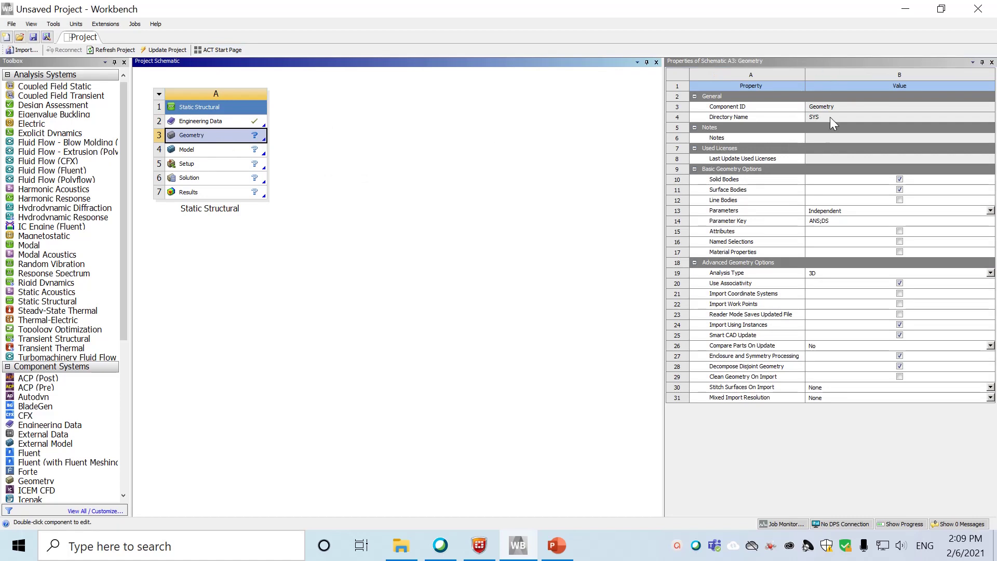
pyautogui.hotkey('shift', 'F10')
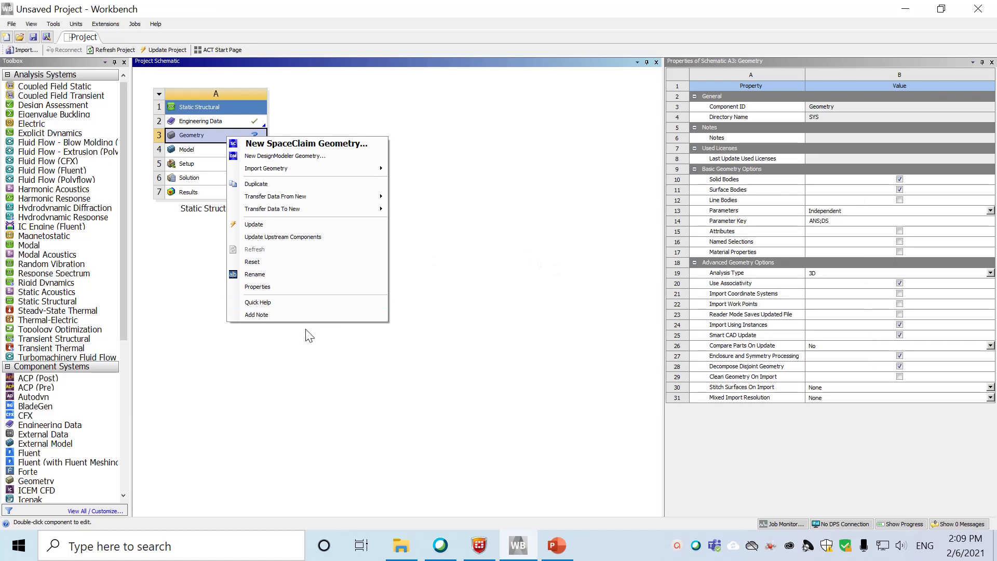
pyautogui.click(274, 288)
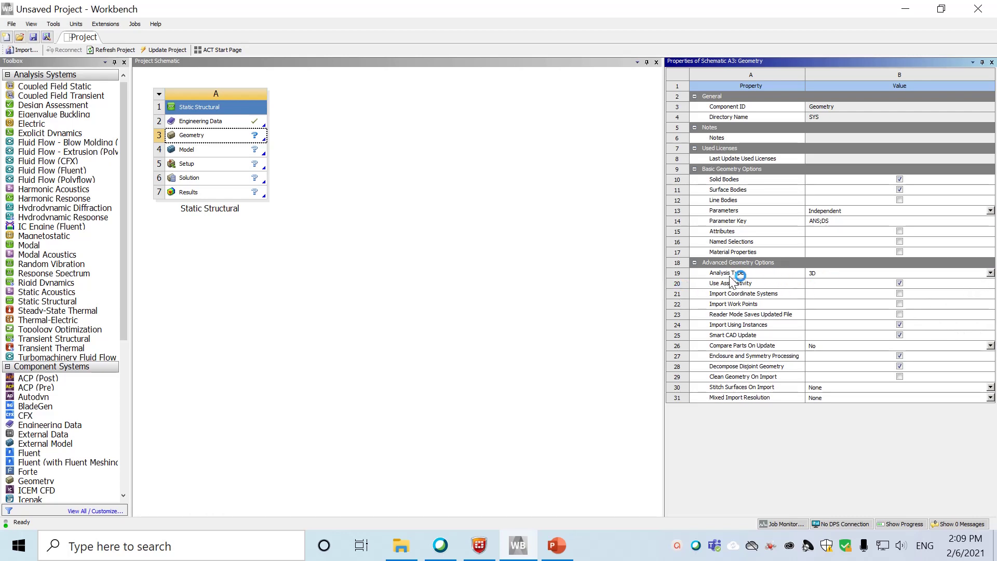
pyautogui.click(991, 273)
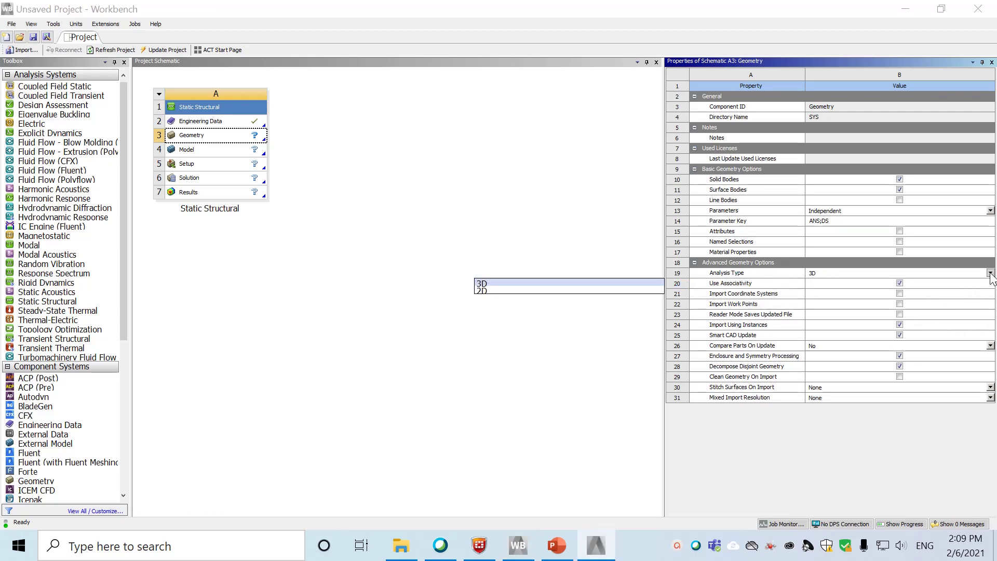
pyautogui.click(483, 291)
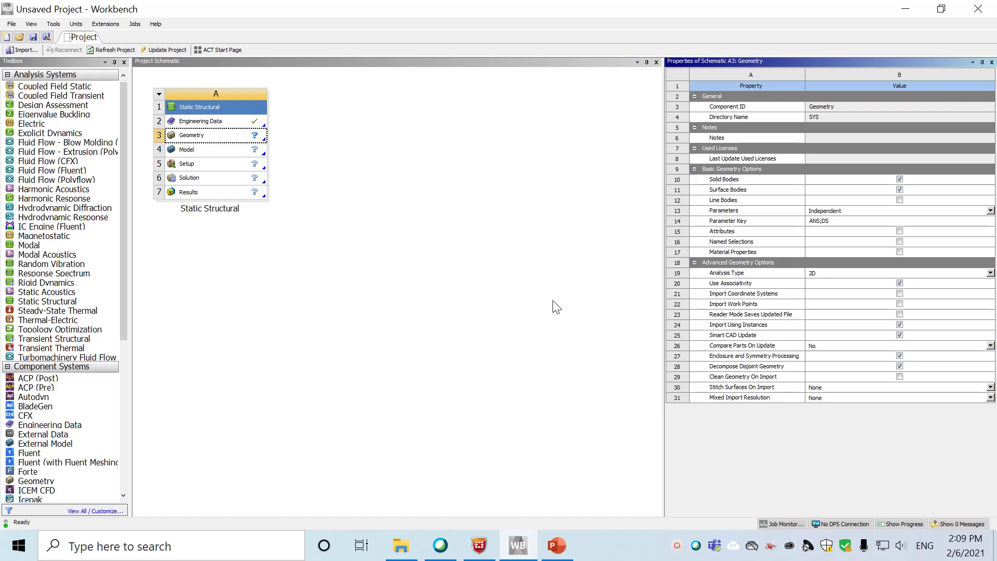
# - Open the Geometry cell in SpaceClaim and start a sketch on the XY plane in plan view
pyautogui.doubleClick(211, 139)
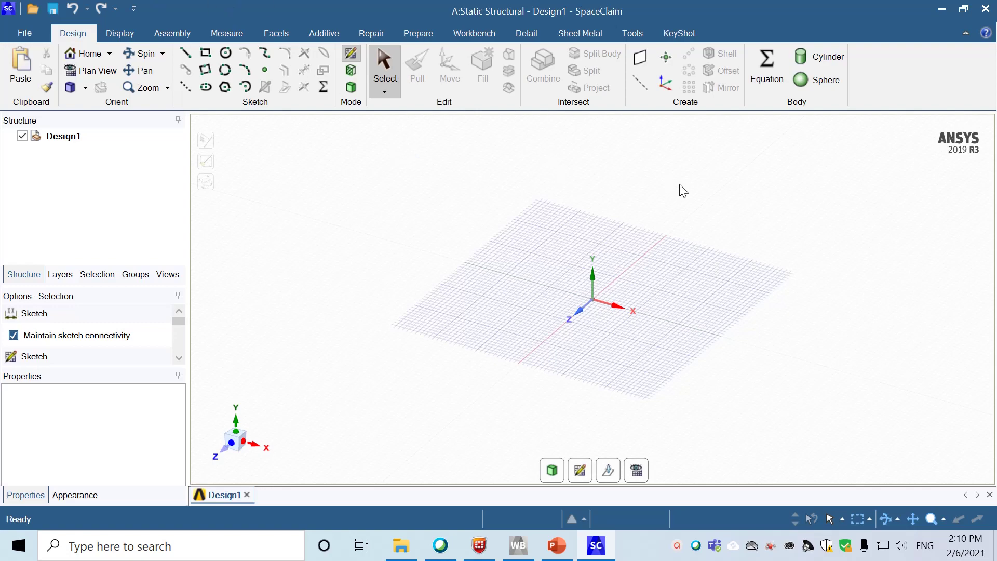
pyautogui.rightClick(717, 234)
pyautogui.click(756, 263)
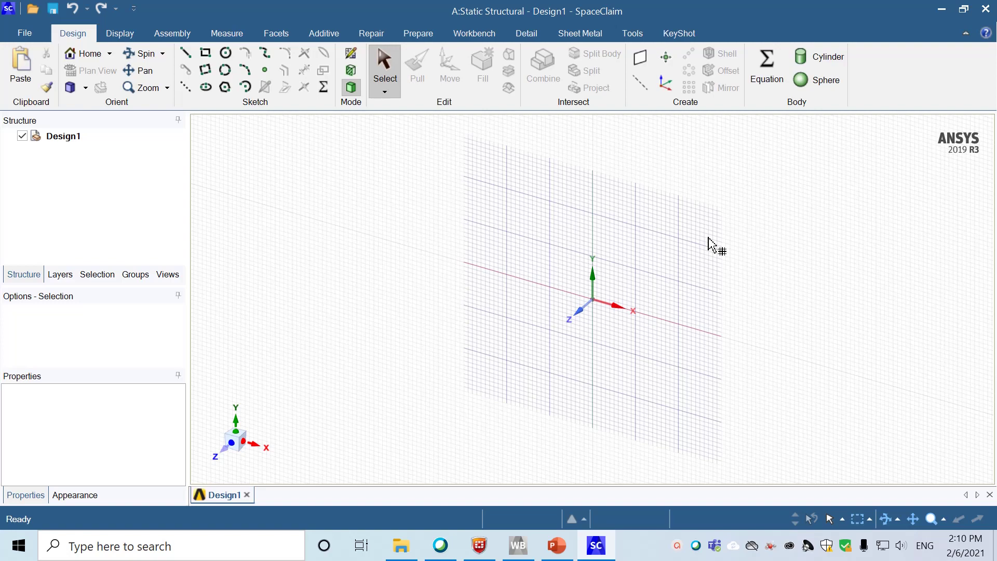
pyautogui.click(709, 245)
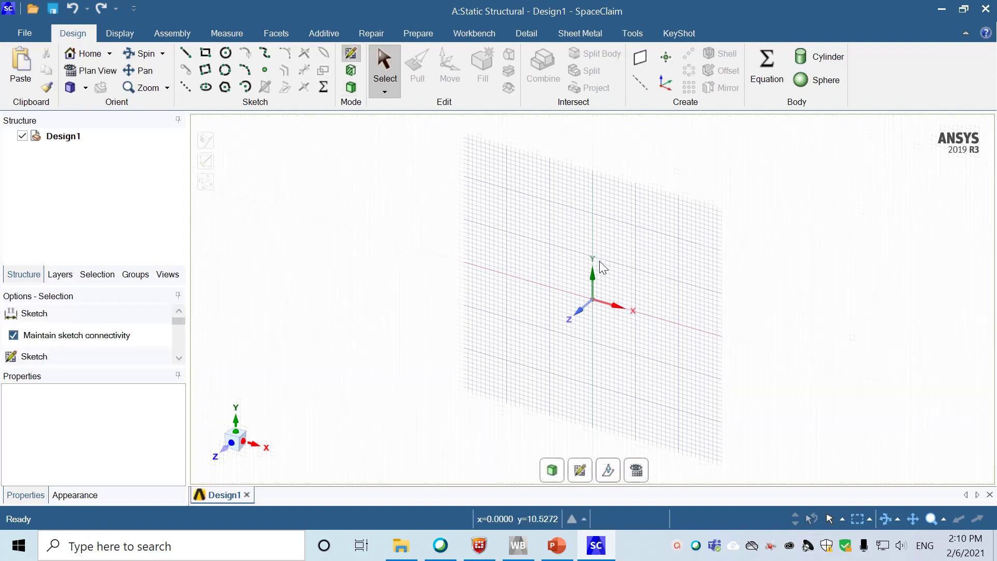
pyautogui.click(88, 71)
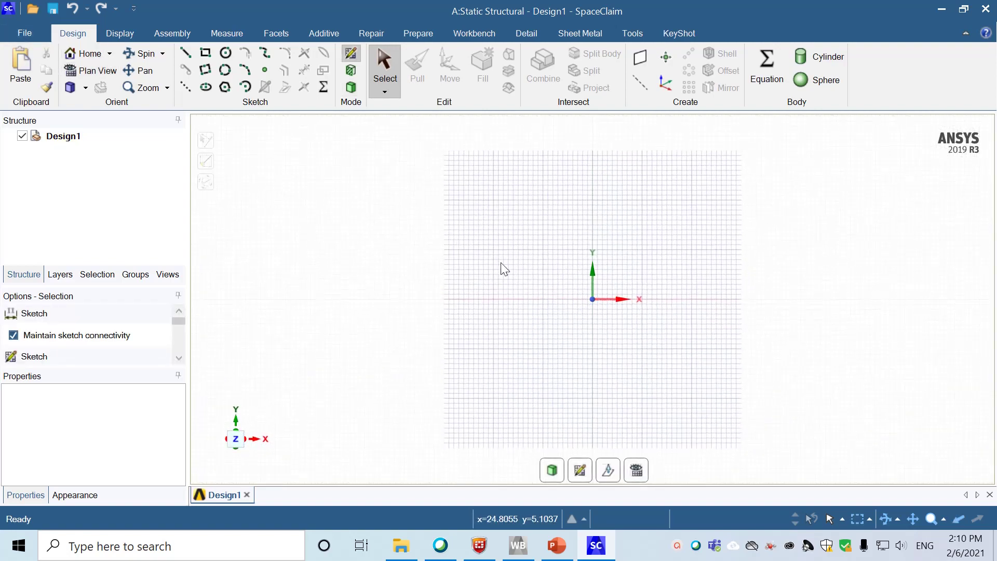
# - Set this document's length unit to Meters and the minor grid spacing to 0.01 m in the SpaceClaim options
pyautogui.click(22, 32)
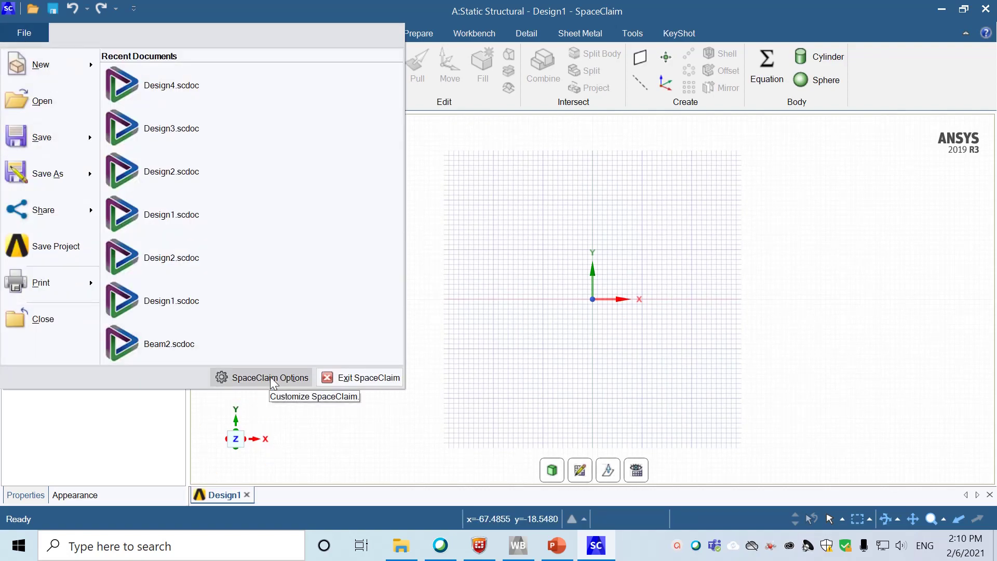
pyautogui.press('Escape')
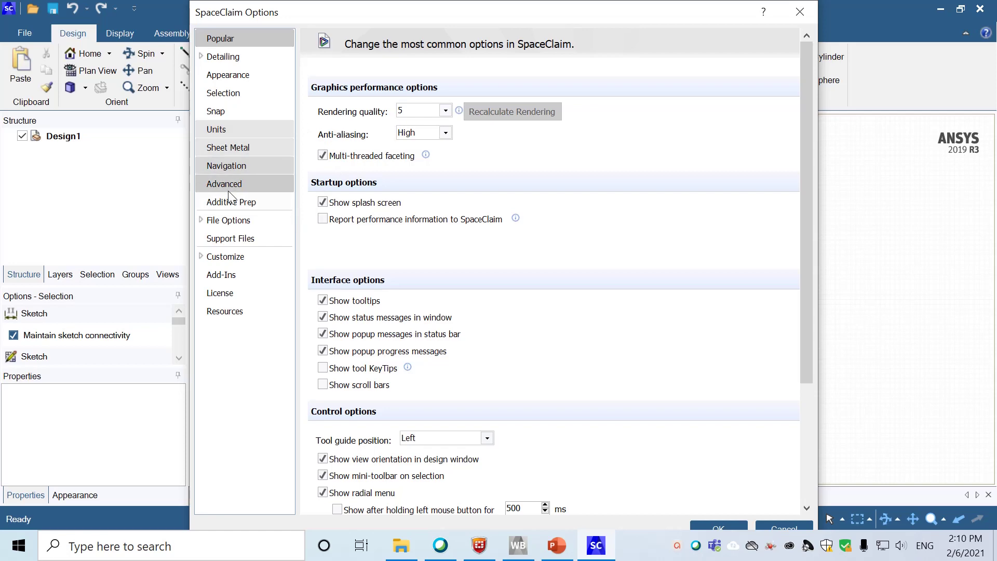
pyautogui.click(218, 130)
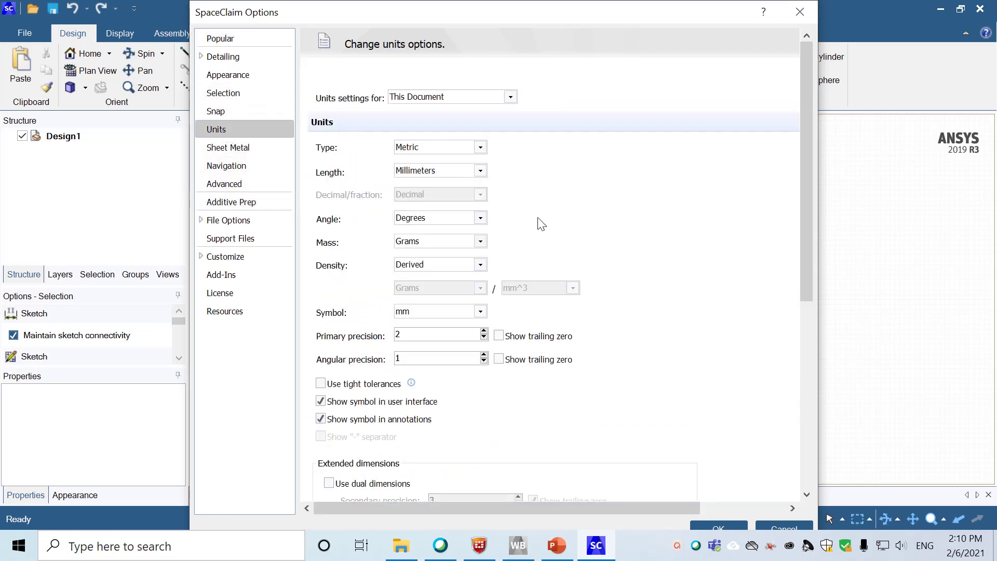
pyautogui.click(480, 171)
pyautogui.click(407, 229)
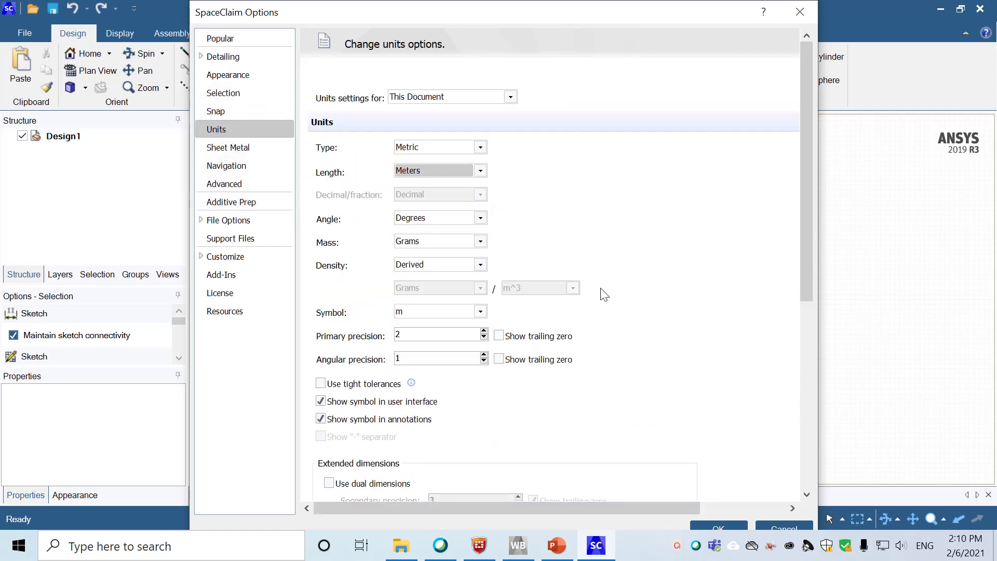
pyautogui.scroll(-5, 666, 346)
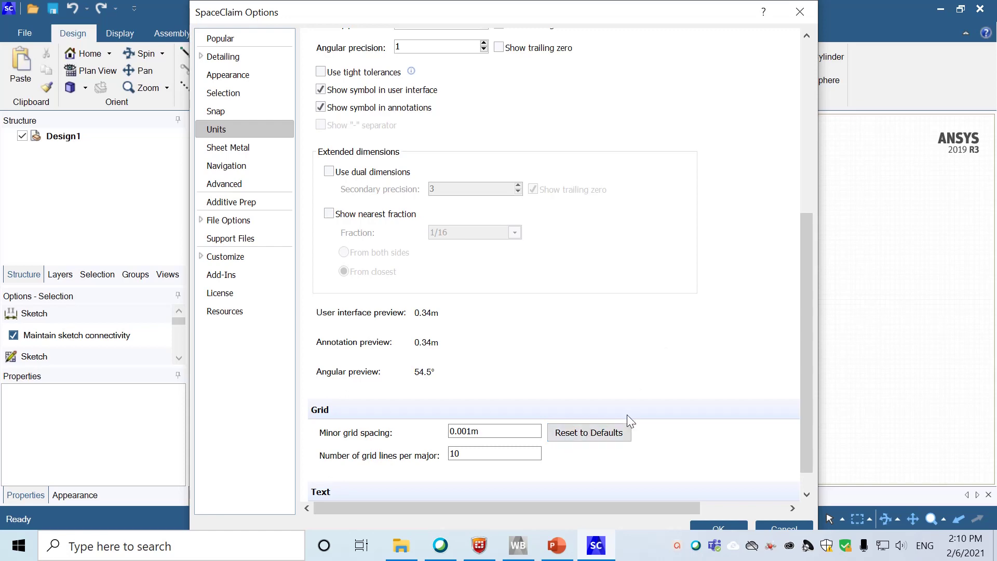
pyautogui.click(467, 432)
pyautogui.moveTo(808, 399); pyautogui.dragTo(808, 435)
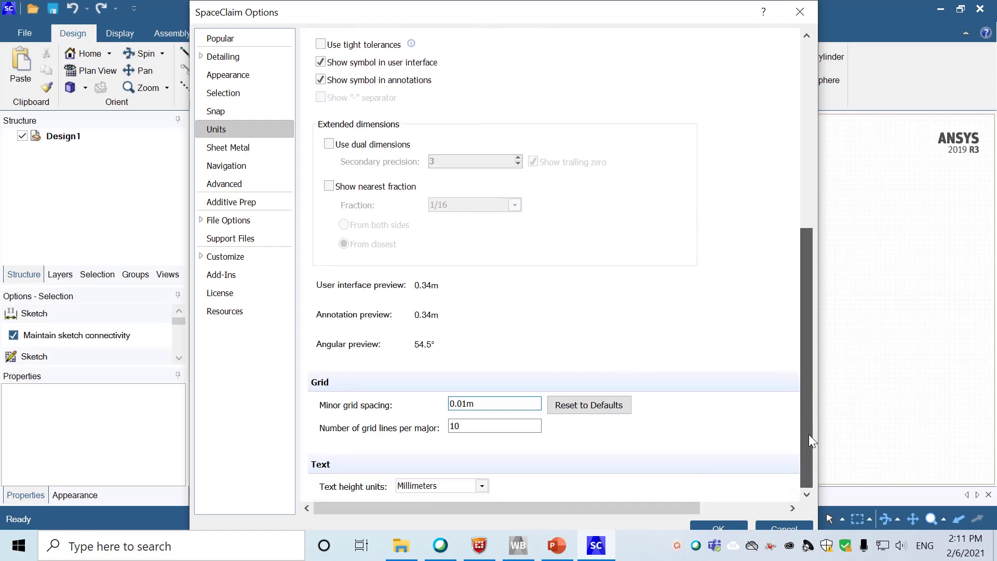
pyautogui.click(713, 525)
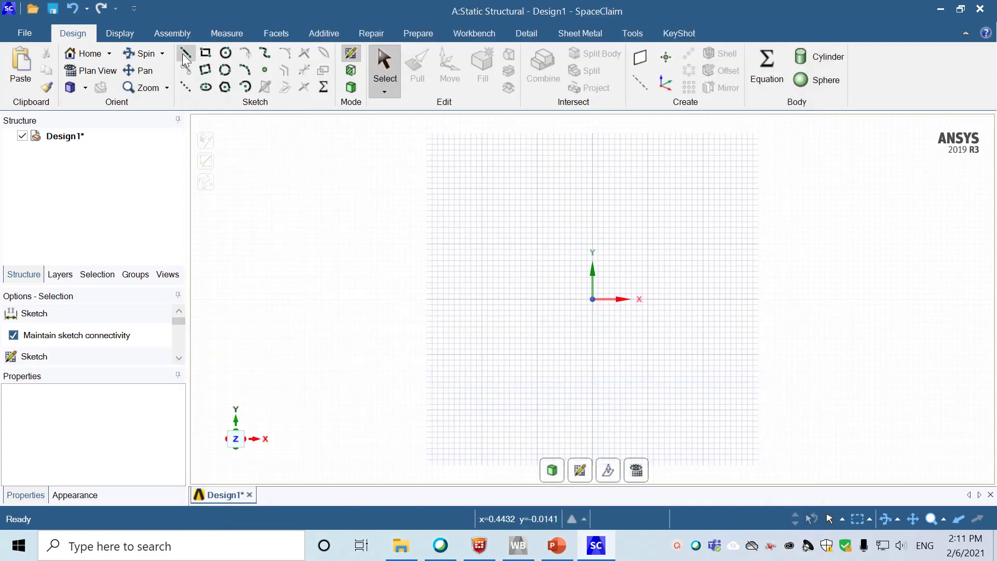
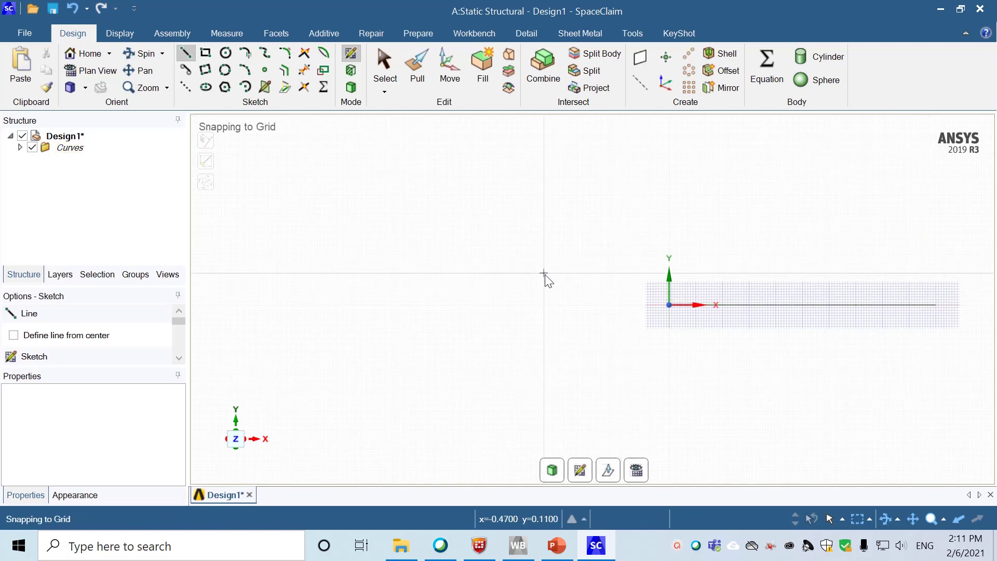
# - From the base line's outer end, draw the lower basin's 0.2 m high, 0.06 m thick rim and its floor at y=0.08 m, ending at x=0.14 m
pyautogui.moveTo(550, 274)
pyautogui.keyDown('shift'); pyautogui.mouseDown(button='middle')
pyautogui.moveTo(365, 289)
pyautogui.moveTo(305, 279)
pyautogui.moveTo(314, 358)
pyautogui.mouseUp(button='middle'); pyautogui.keyUp('shift')
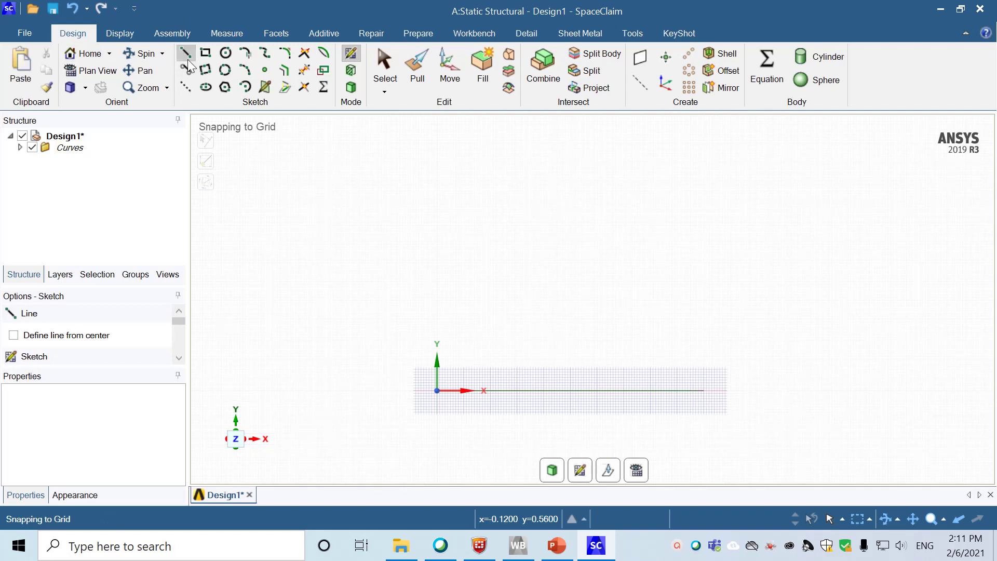
pyautogui.click(704, 391)
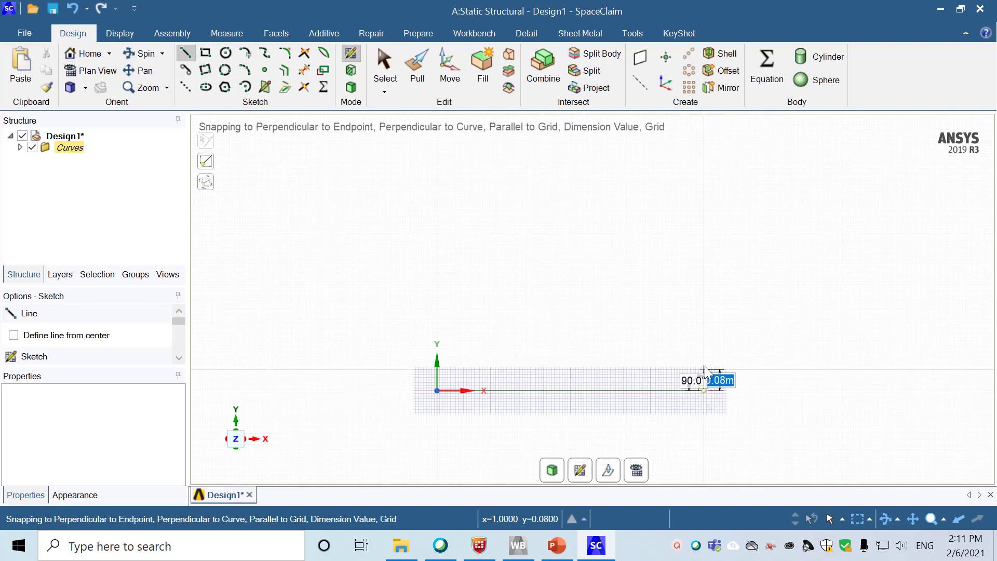
pyautogui.click(704, 338)
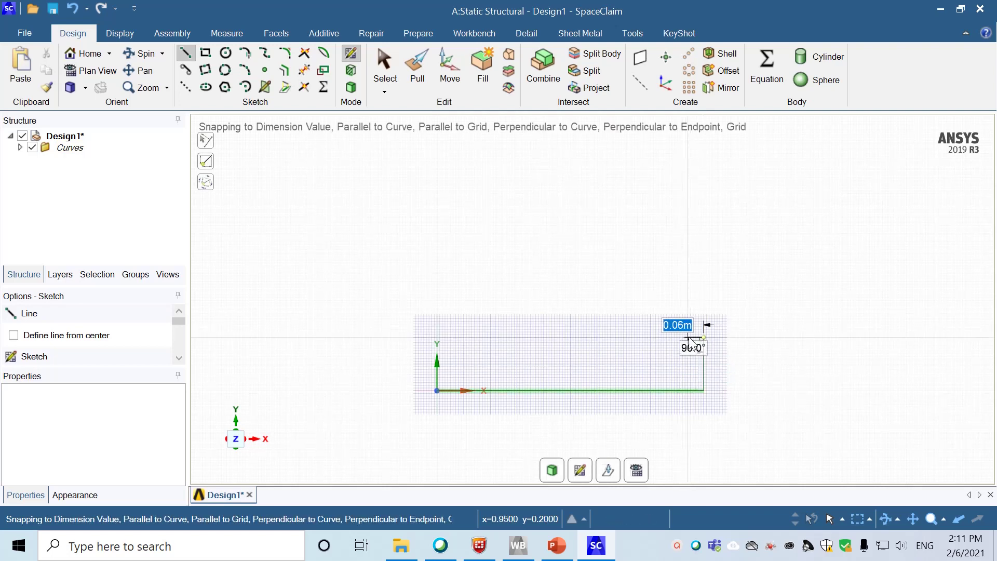
pyautogui.click(689, 338)
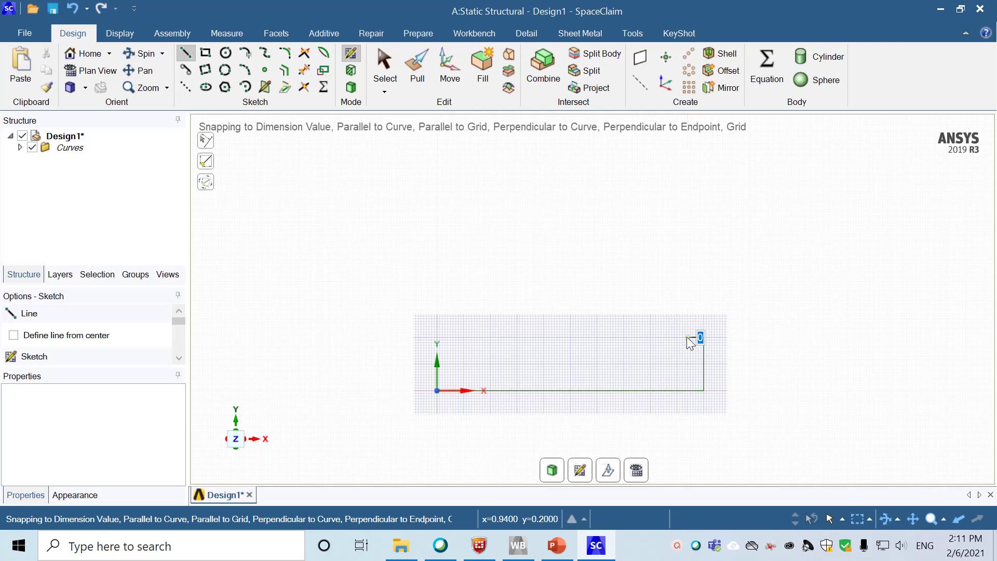
pyautogui.click(687, 368)
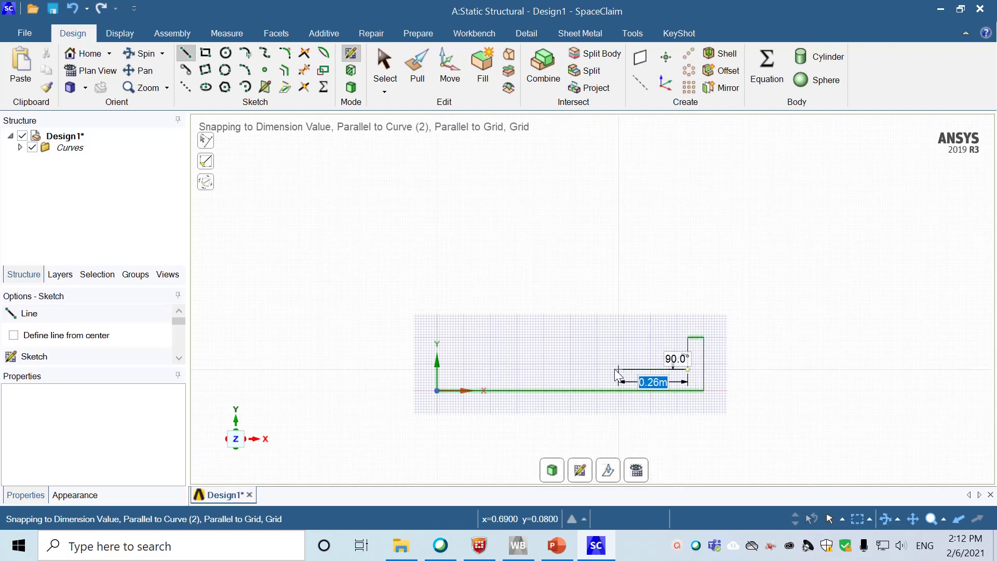
pyautogui.click(474, 367)
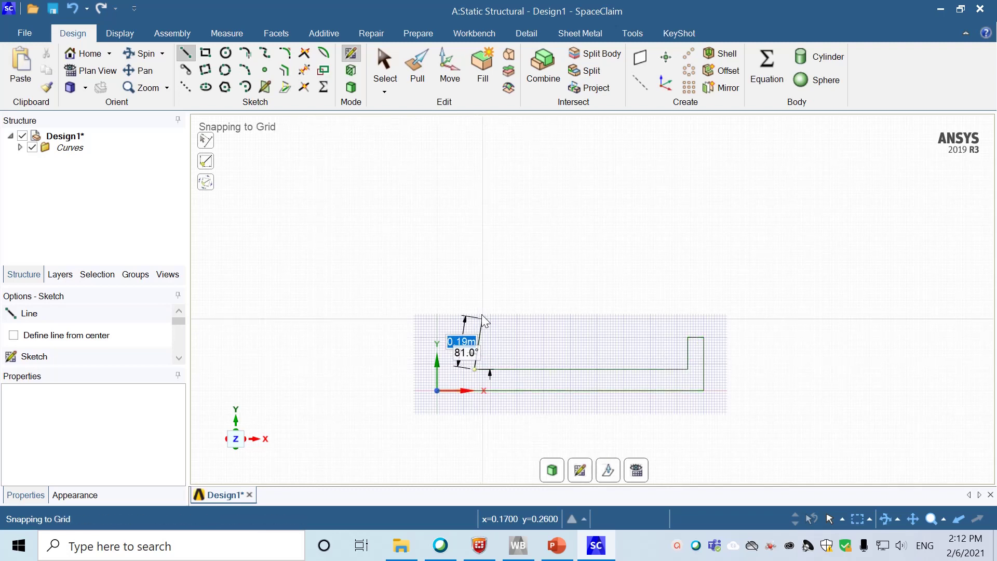
# - Draw the column side up to y=0.58 m, the upper basin's underside out to x=0.74 m, and its rim up to y=0.78 m, 0.06 m thick
pyautogui.click(475, 236)
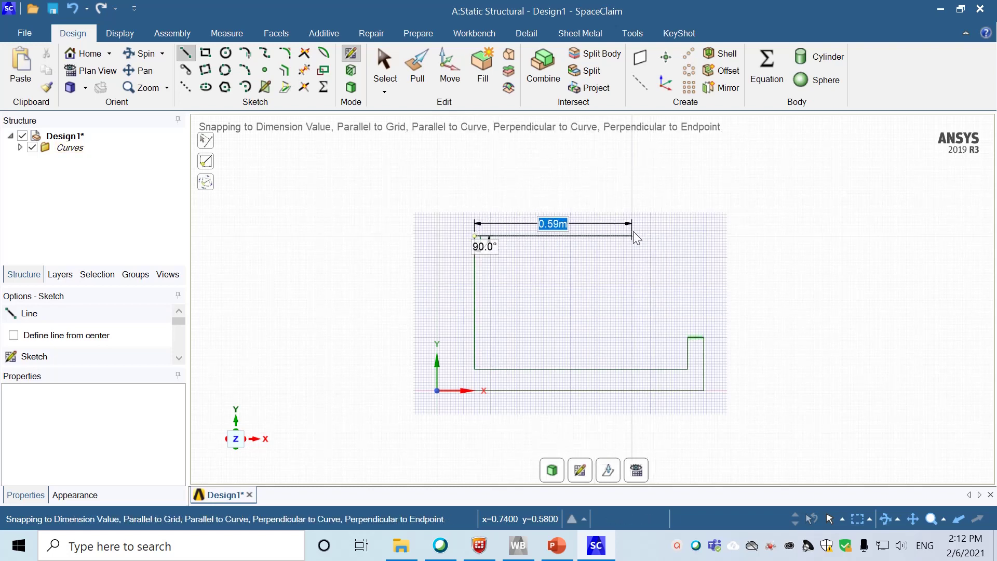
pyautogui.click(634, 232)
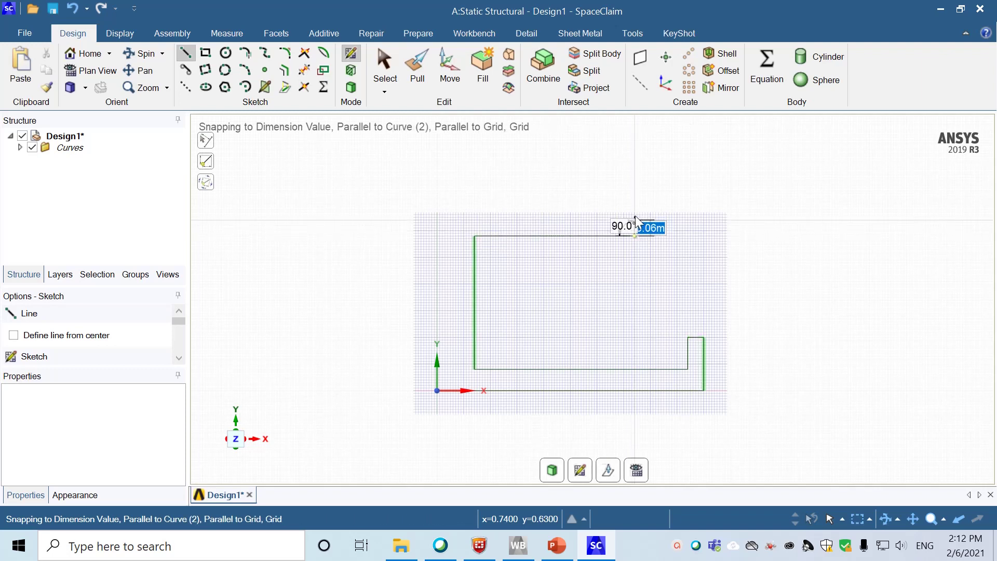
pyautogui.click(635, 184)
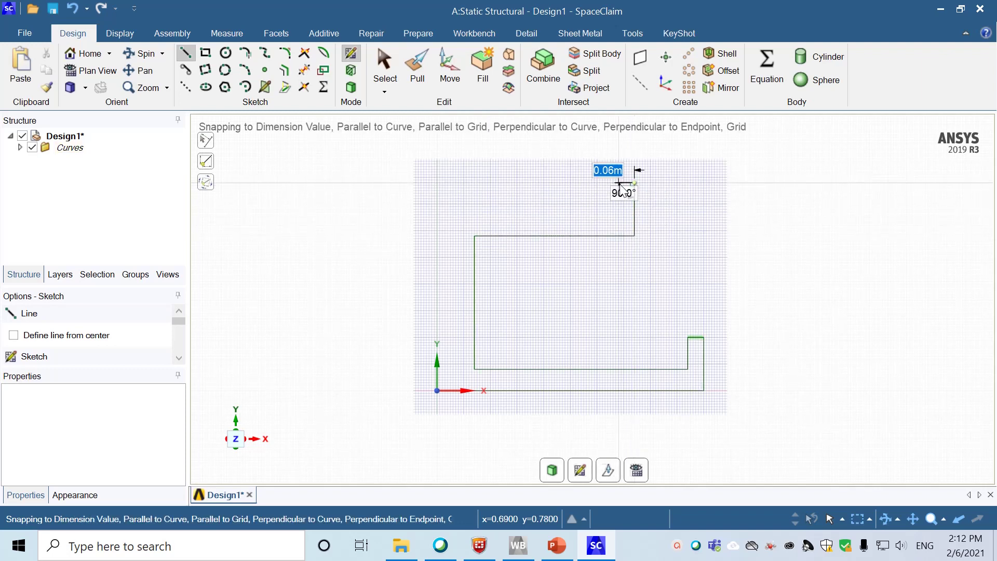
pyautogui.click(620, 184)
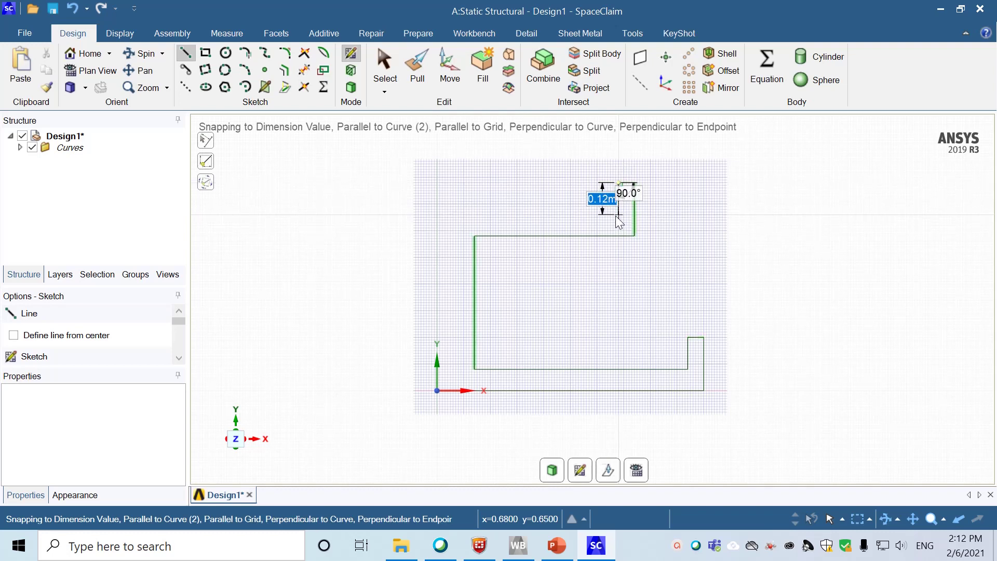
pyautogui.click(618, 215)
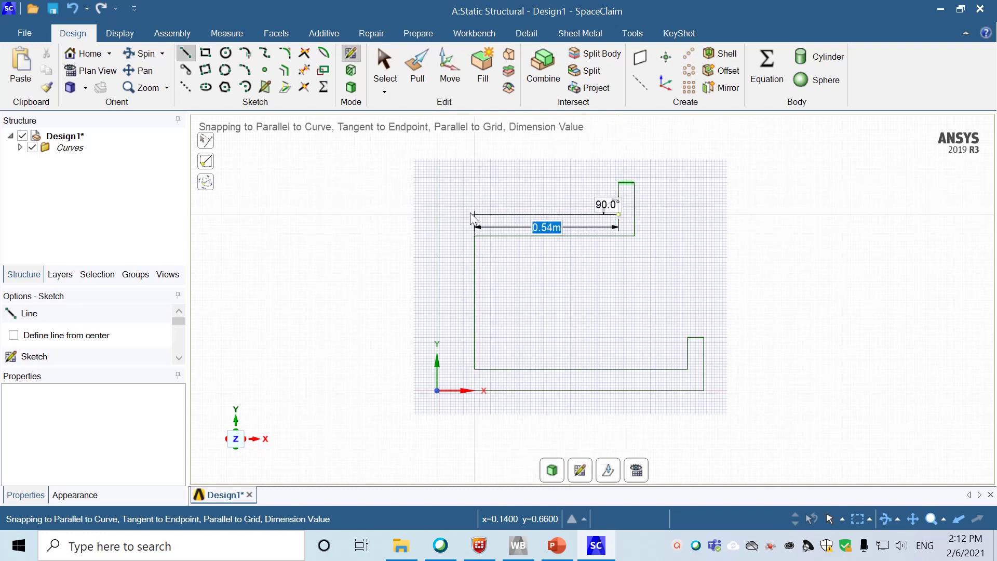
# - Draw the upper basin's floor at y=0.66 m inward to the Y axis and close the profile down to the origin
pyautogui.click(438, 213)
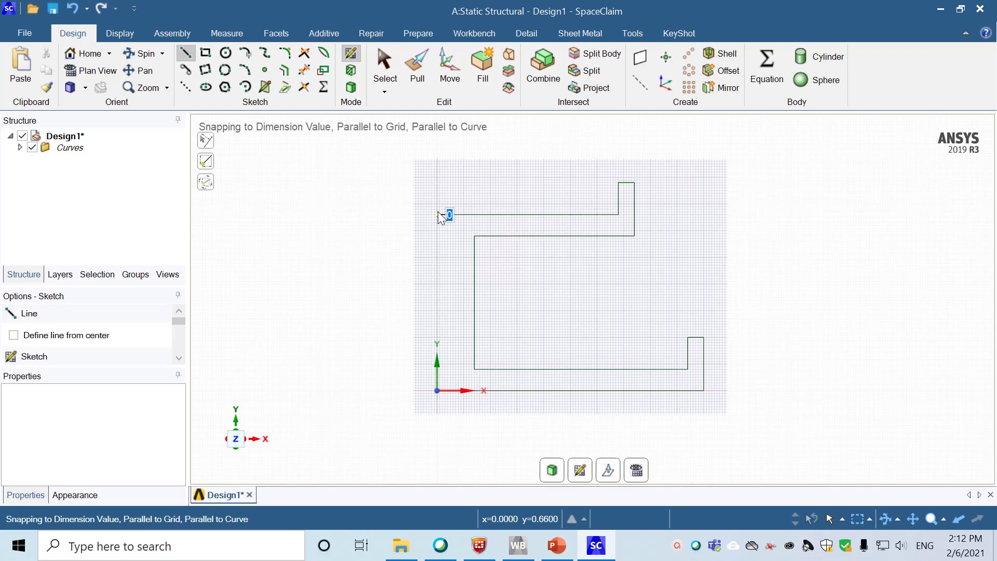
pyautogui.click(438, 389)
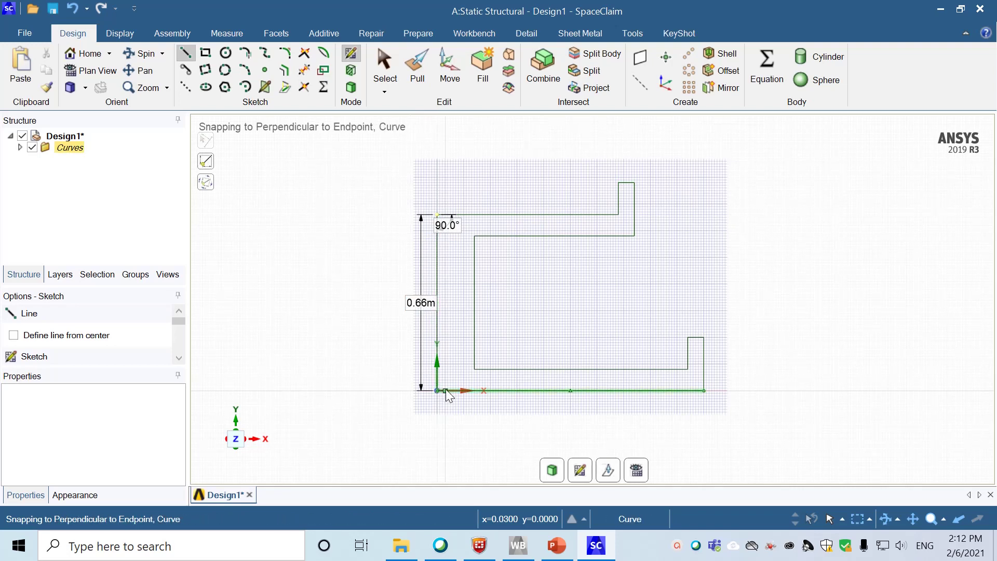
pyautogui.press('Escape')
pyautogui.press('Escape')
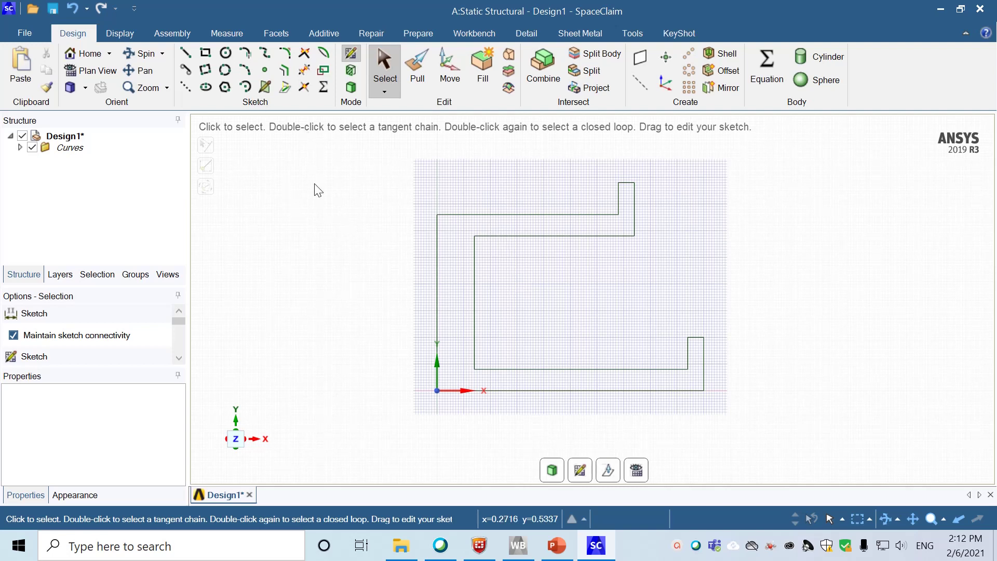
# - Round the corner between the upper basin's floor and the inside of its rim with a 0.1 m radius
pyautogui.click(285, 54)
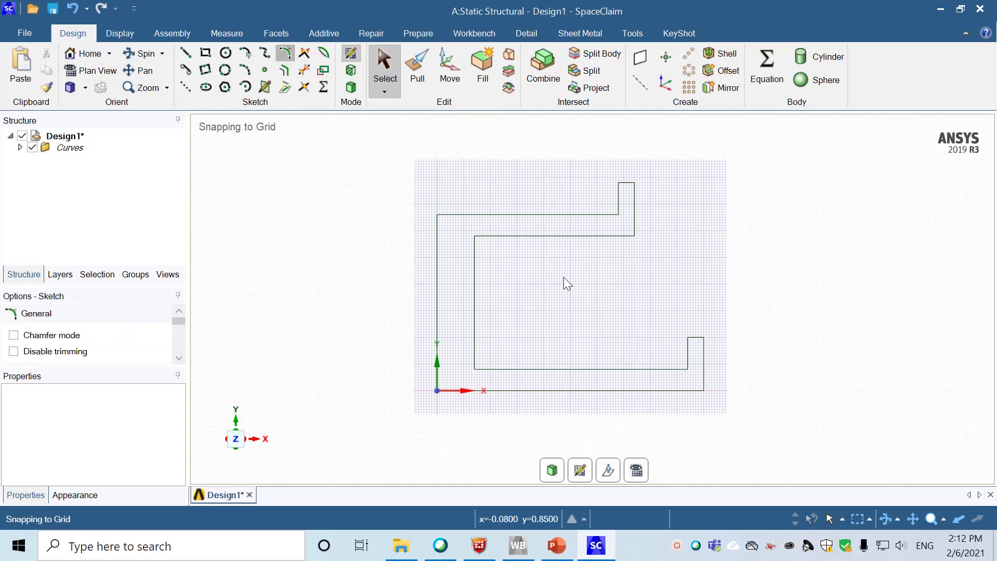
pyautogui.click(607, 215)
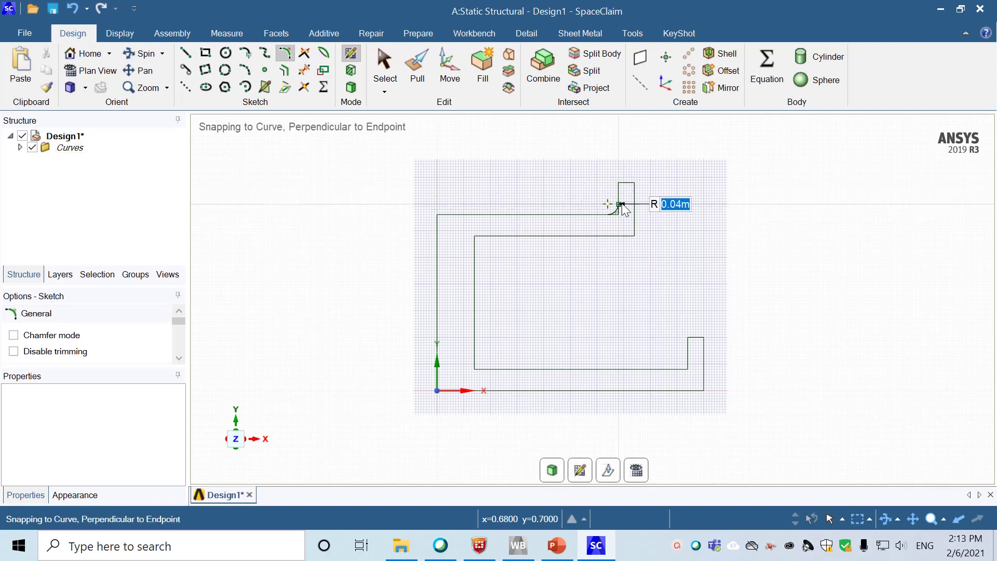
pyautogui.write('0')
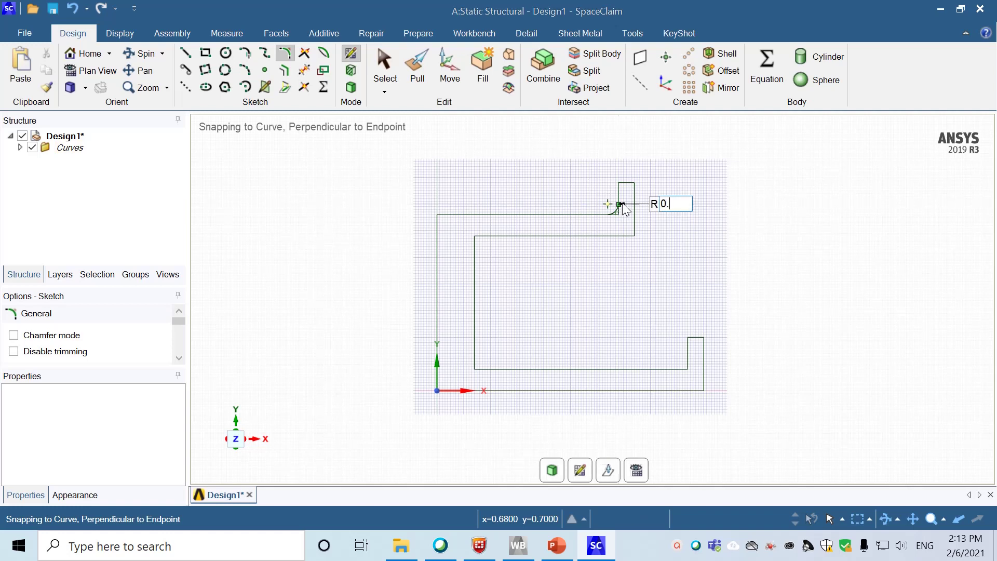
pyautogui.write('.1')
pyautogui.press('Return')
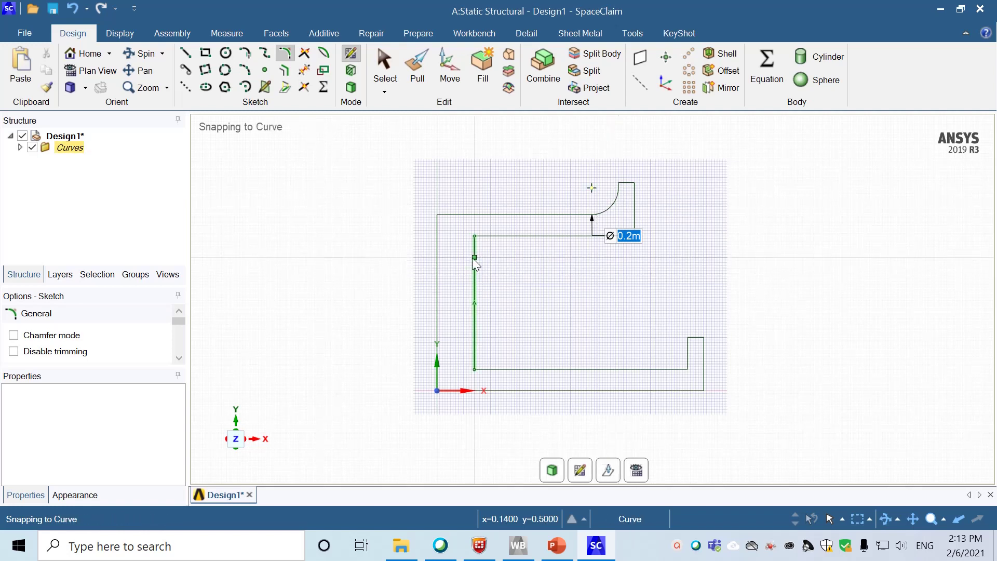
# - Round both inner column corners and the corner inside the lower basin's rim with a 0.1 m radius
pyautogui.click(504, 239)
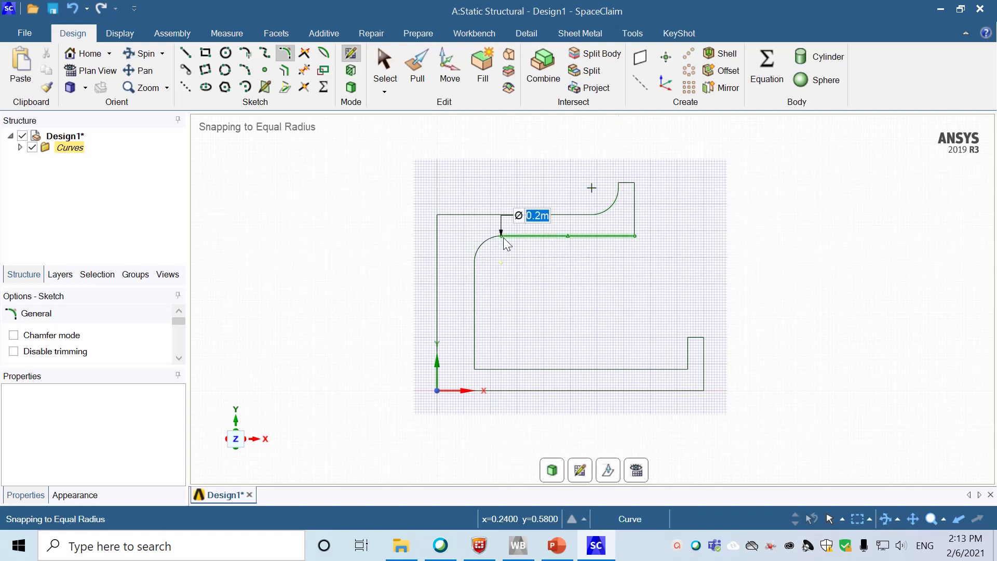
pyautogui.click(503, 369)
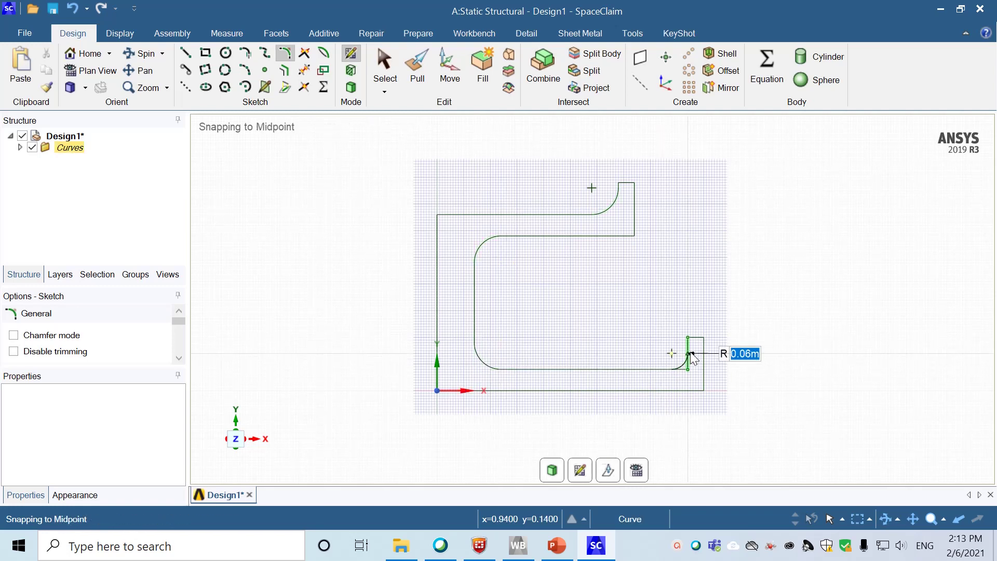
pyautogui.write('0.')
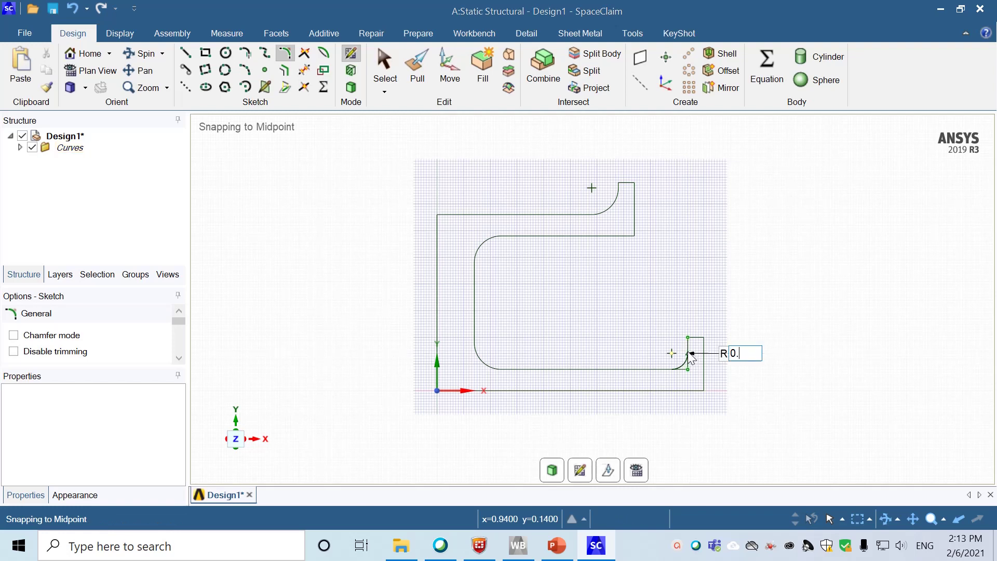
pyautogui.write('1')
pyautogui.press('Return')
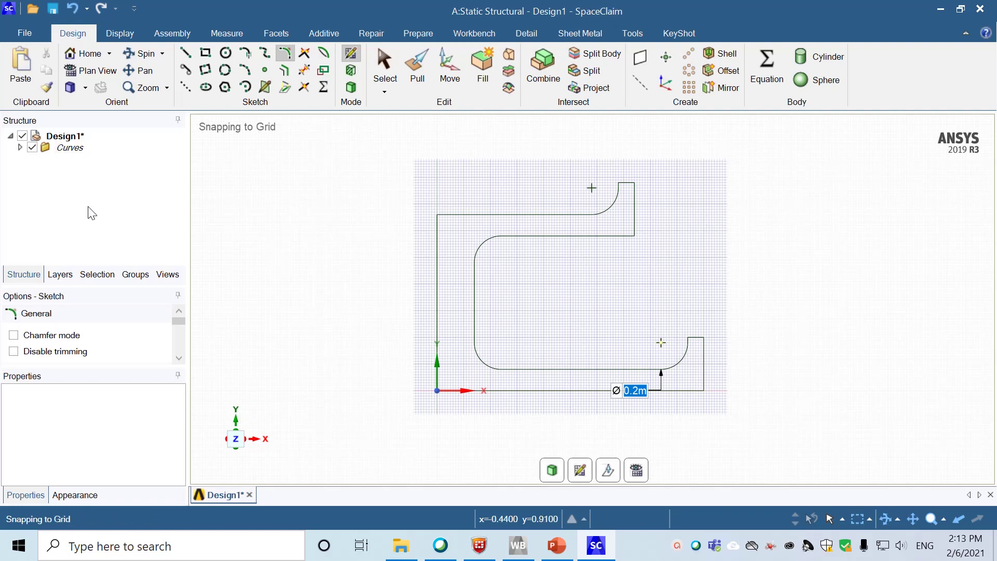
# - Convert the closed fountain profile into a surface body with Pull and select the surface
pyautogui.click(20, 148)
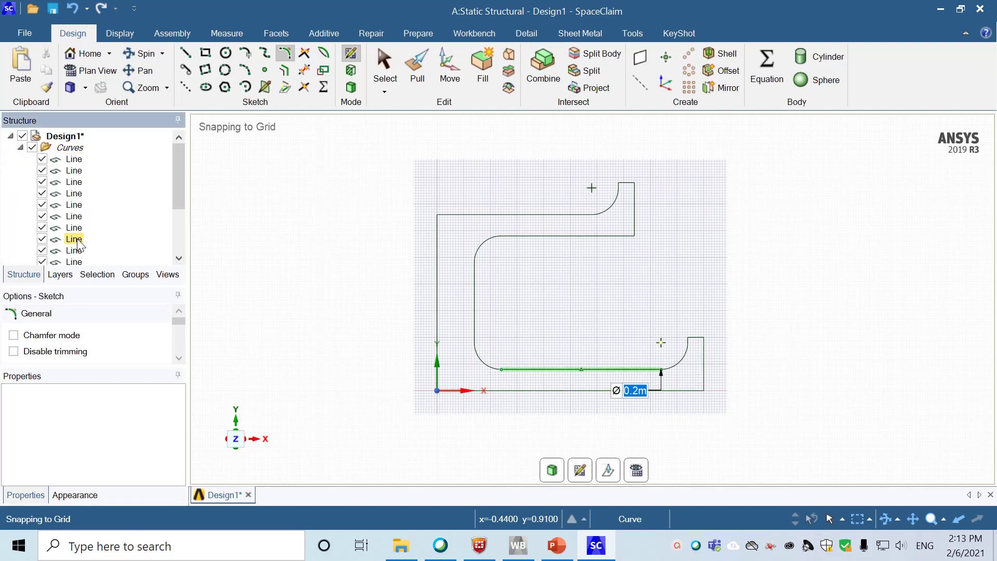
pyautogui.click(20, 147)
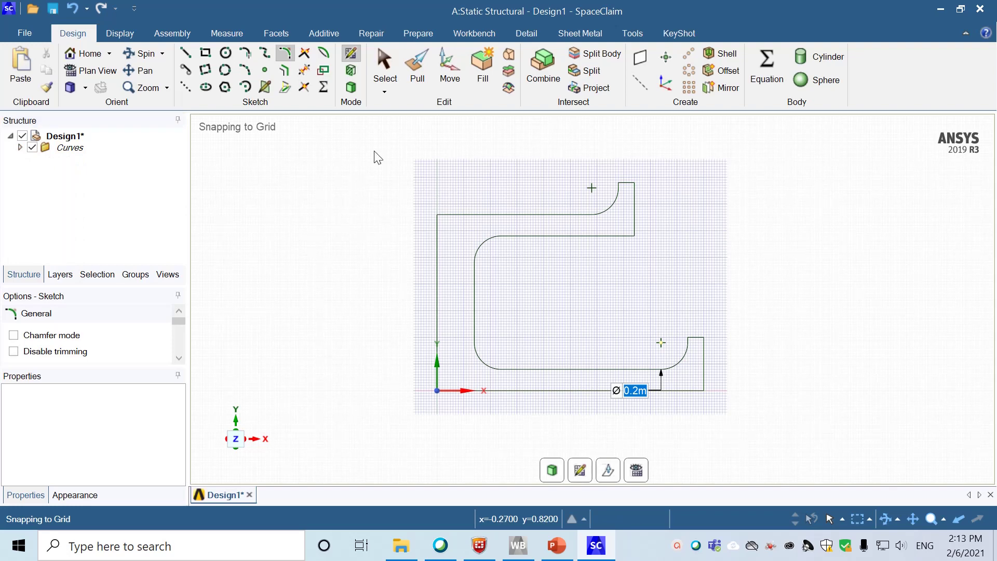
pyautogui.click(420, 71)
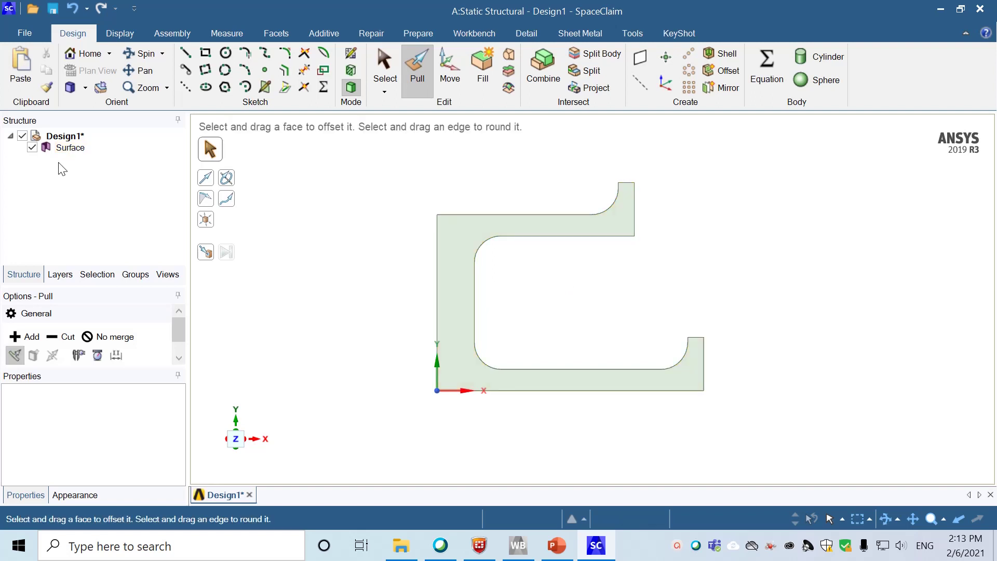
pyautogui.click(65, 148)
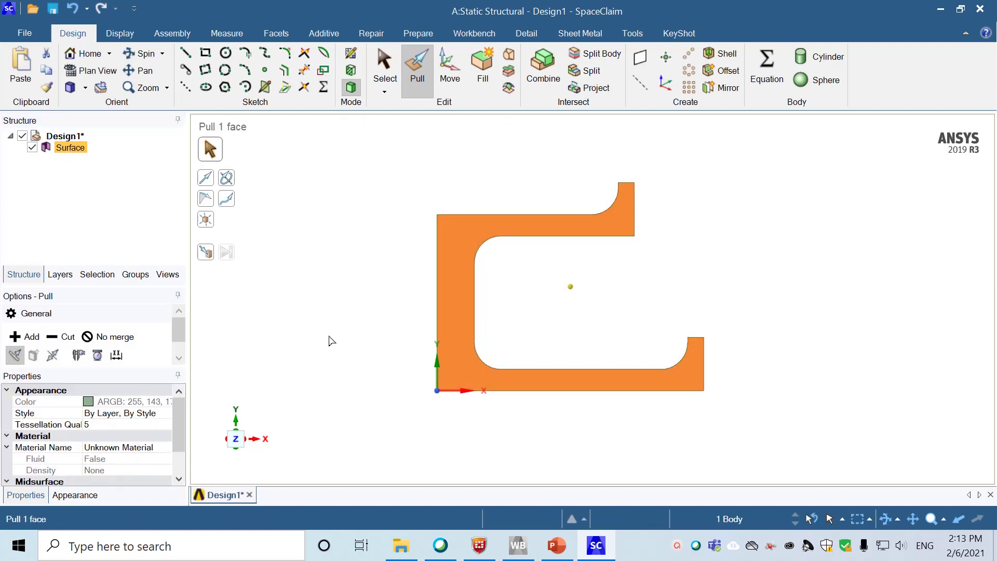
# - Save the geometry as Design5.scdoc in the Chapter 5 folder
pyautogui.hotkey('ctrl', 's')
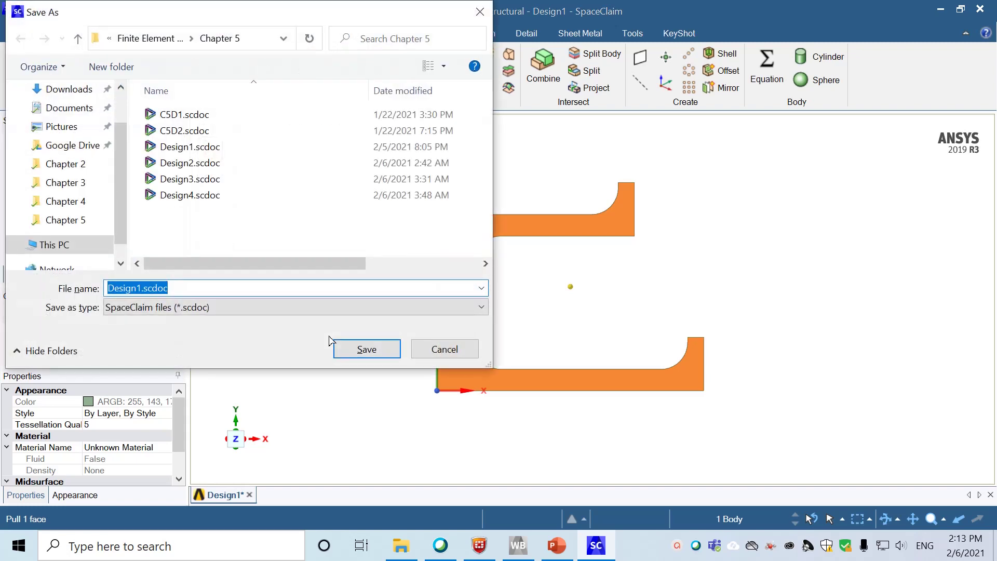
pyautogui.press('Home')
pyautogui.press('Right')
pyautogui.press('Right')
pyautogui.press('Right')
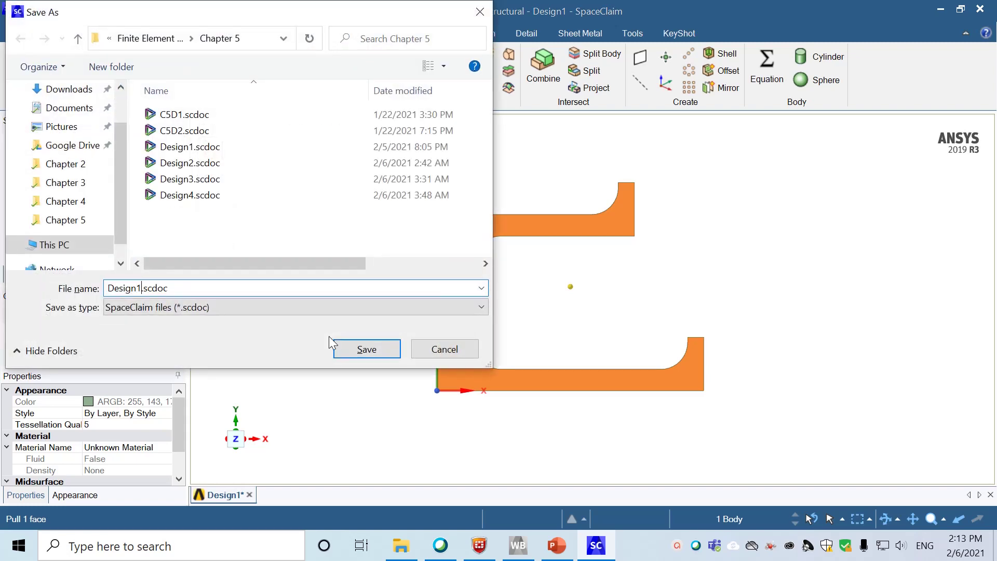
pyautogui.press('BackSpace')
pyautogui.write('5')
pyautogui.press('Return')
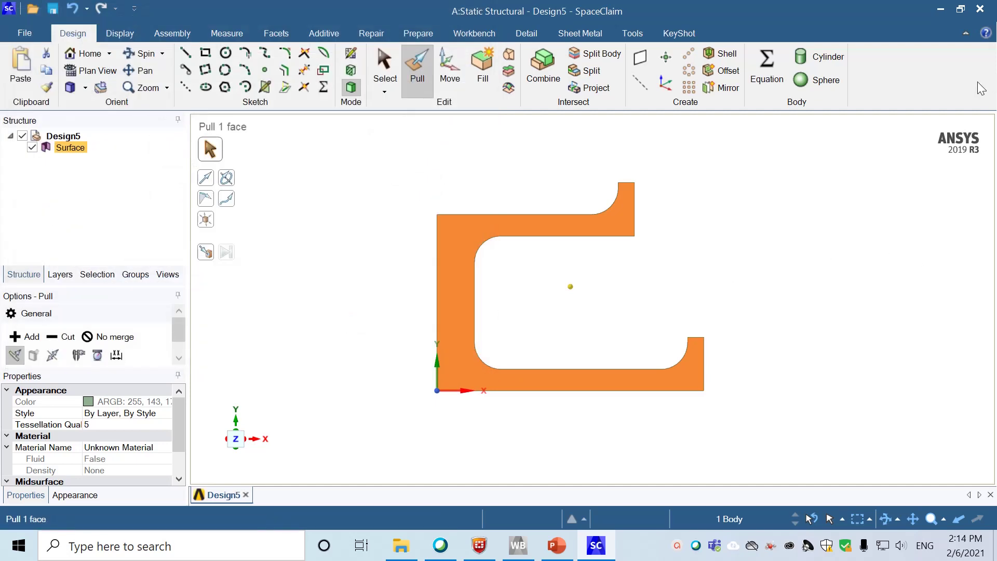
# - Close SpaceClaim and open the Static Structural system's Model cell in Mechanical
pyautogui.click(989, 7)
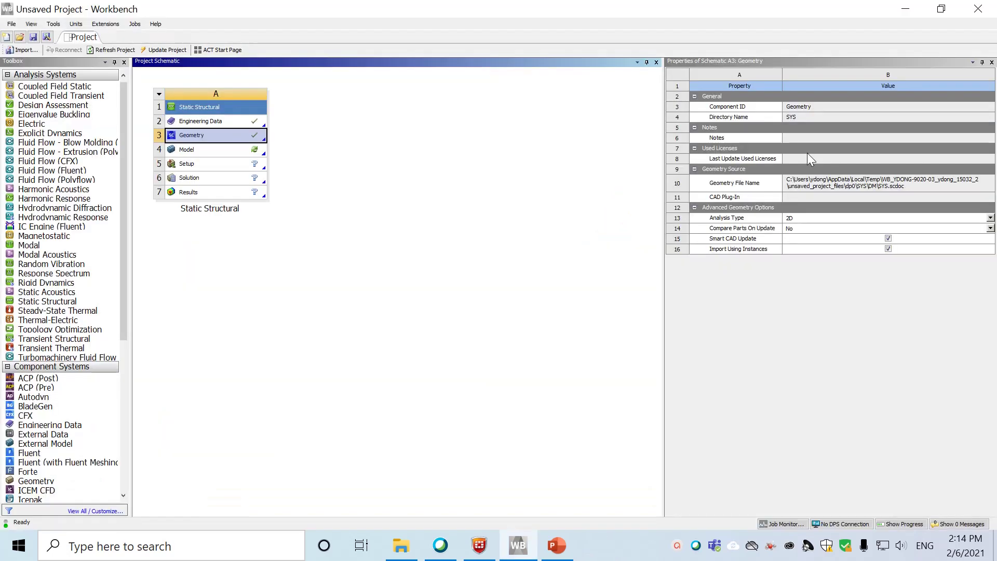
pyautogui.click(193, 151)
pyautogui.doubleClick(193, 151)
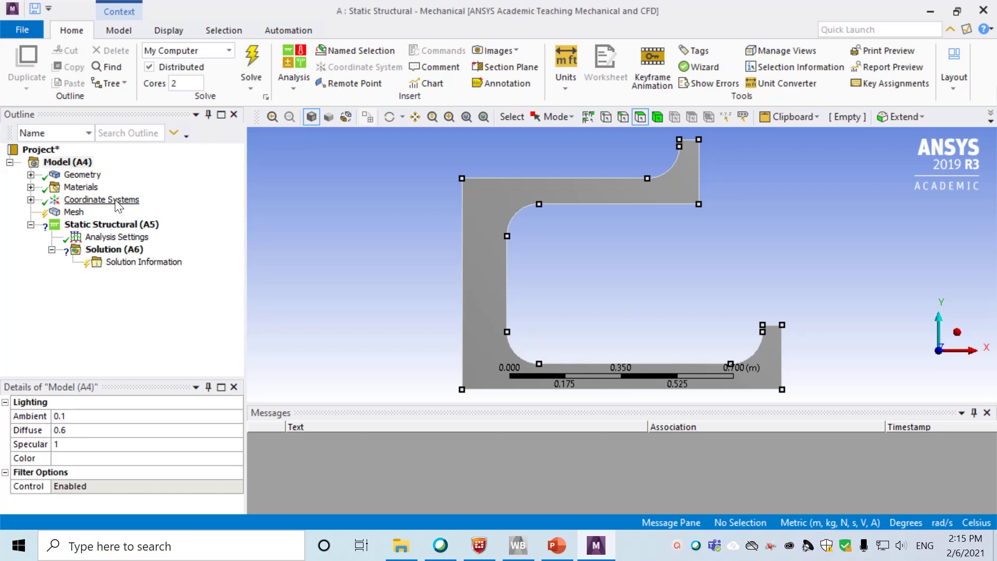
# - Set the geometry's 2D behavior to Axisymmetric
pyautogui.click(91, 177)
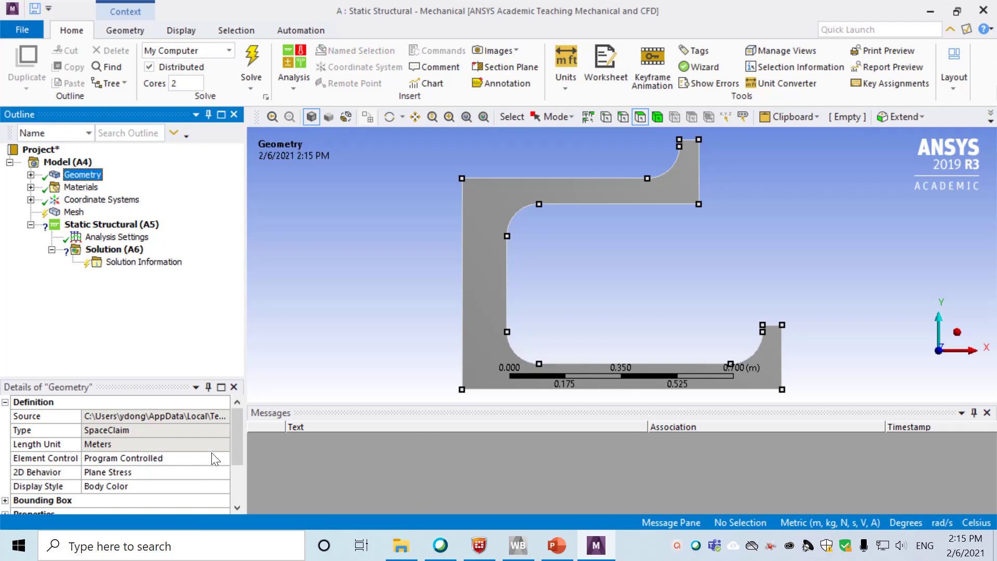
pyautogui.moveTo(237, 429); pyautogui.dragTo(247, 447)
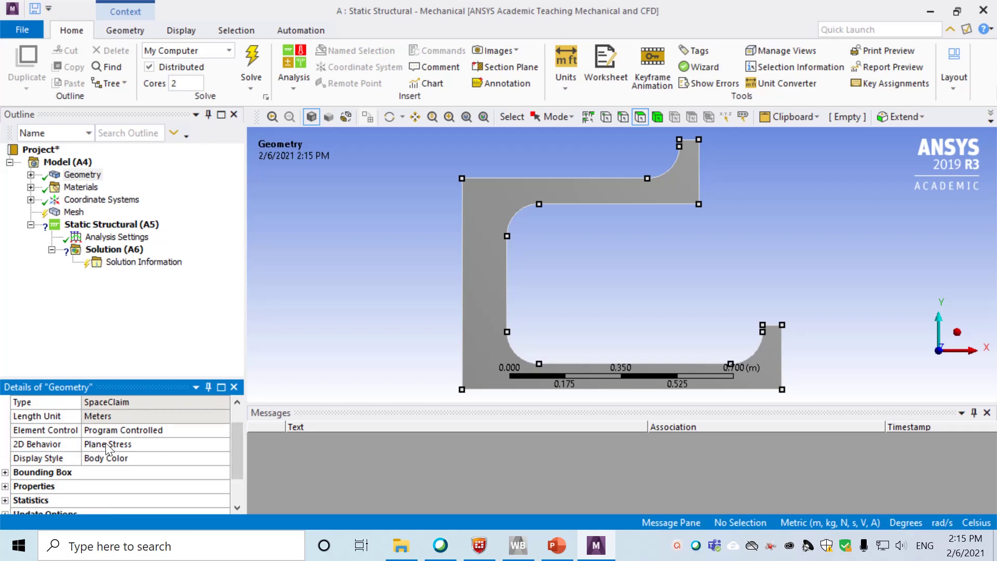
pyautogui.click(123, 448)
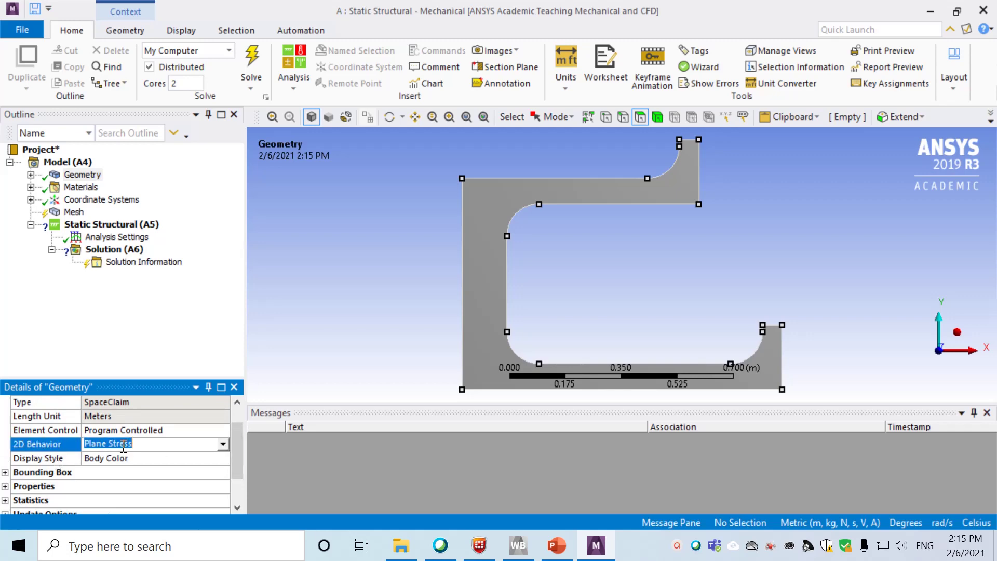
pyautogui.click(223, 445)
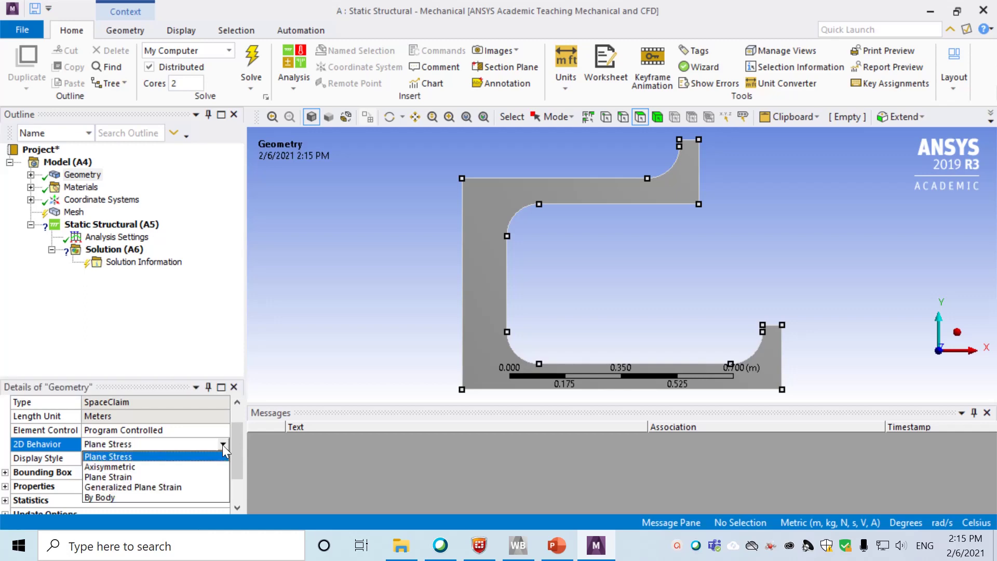
pyautogui.click(139, 467)
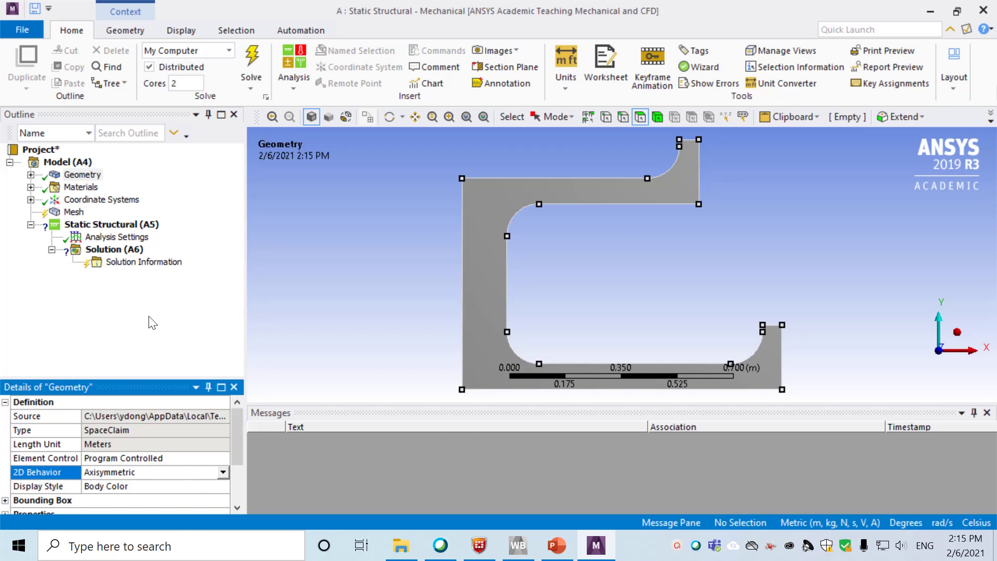
# - Assign the Concrete material to the fountain's surface body
pyautogui.click(30, 175)
pyautogui.click(109, 190)
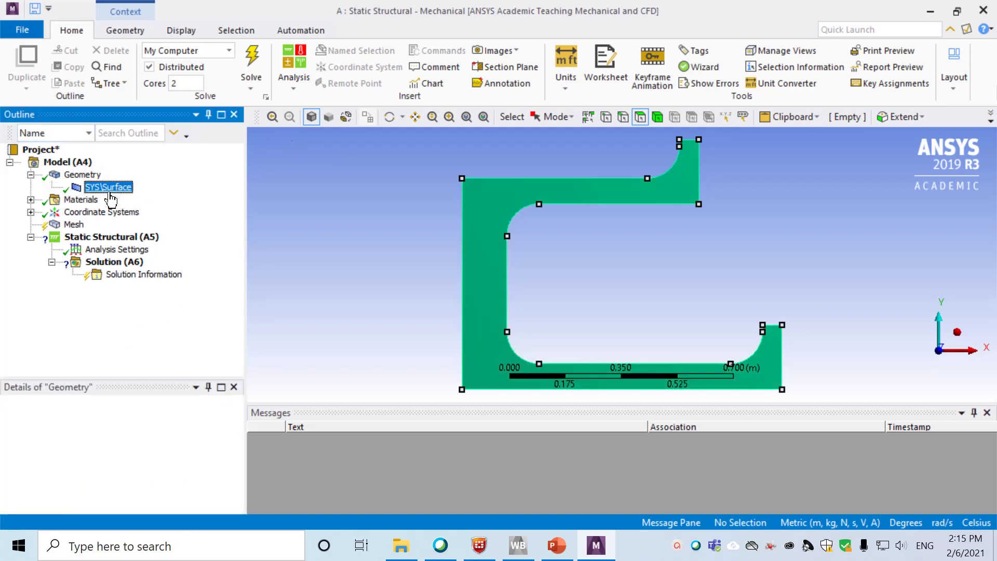
pyautogui.moveTo(241, 435); pyautogui.dragTo(201, 451)
pyautogui.click(202, 446)
pyautogui.click(224, 445)
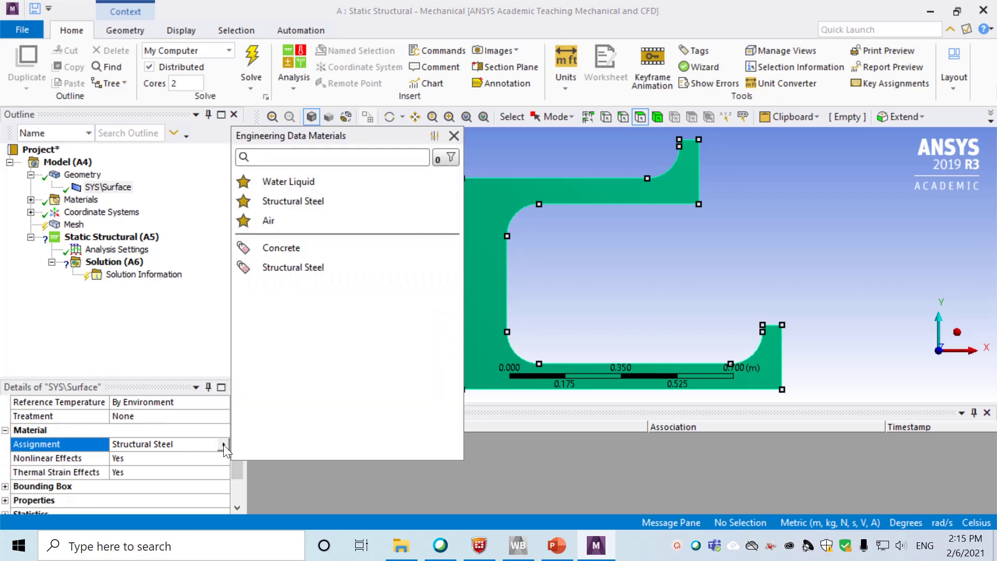
pyautogui.click(305, 251)
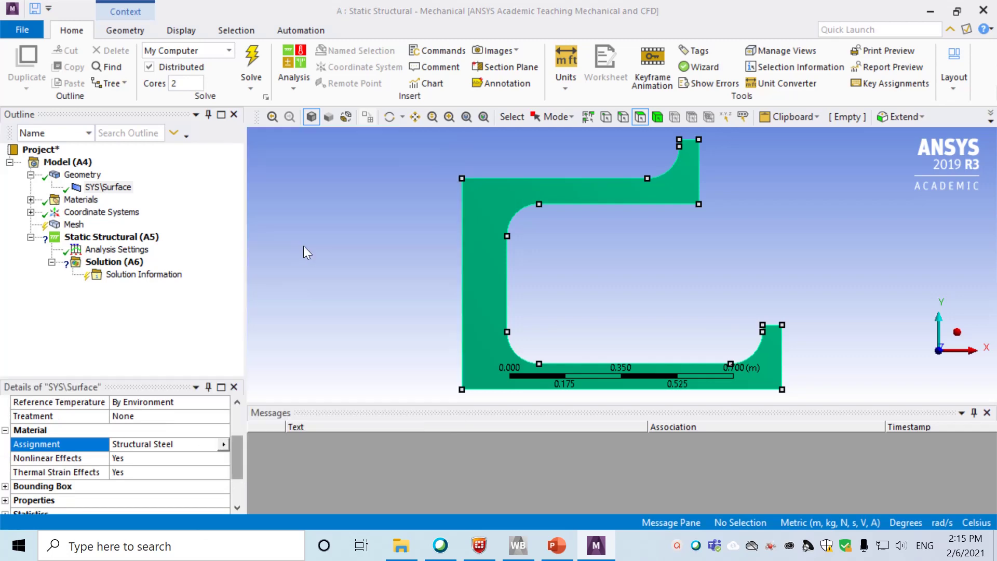
pyautogui.click(31, 175)
# - Insert a mesh method and scope it to the fountain's surface body
pyautogui.click(73, 212)
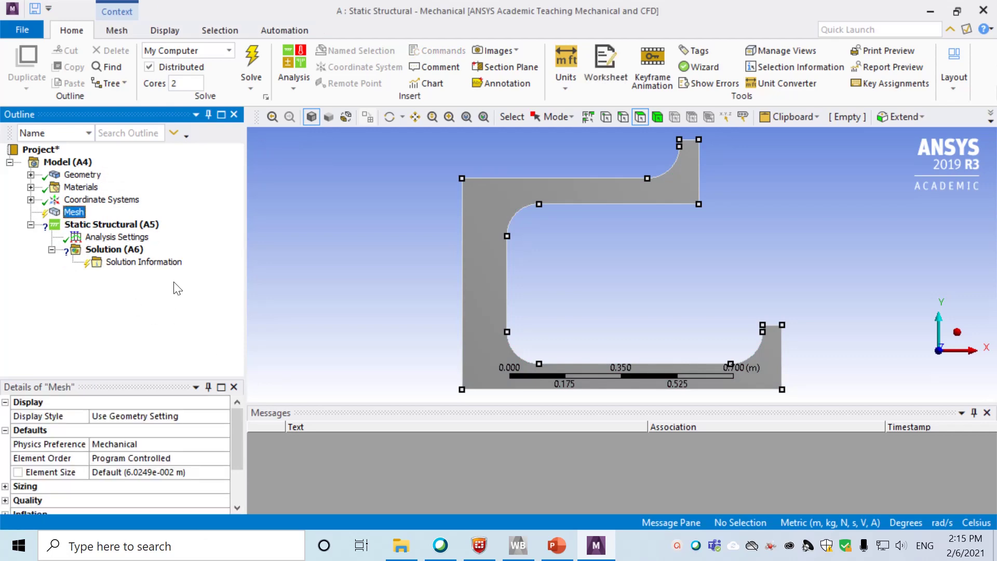
pyautogui.rightClick(71, 215)
pyautogui.moveTo(116, 223)
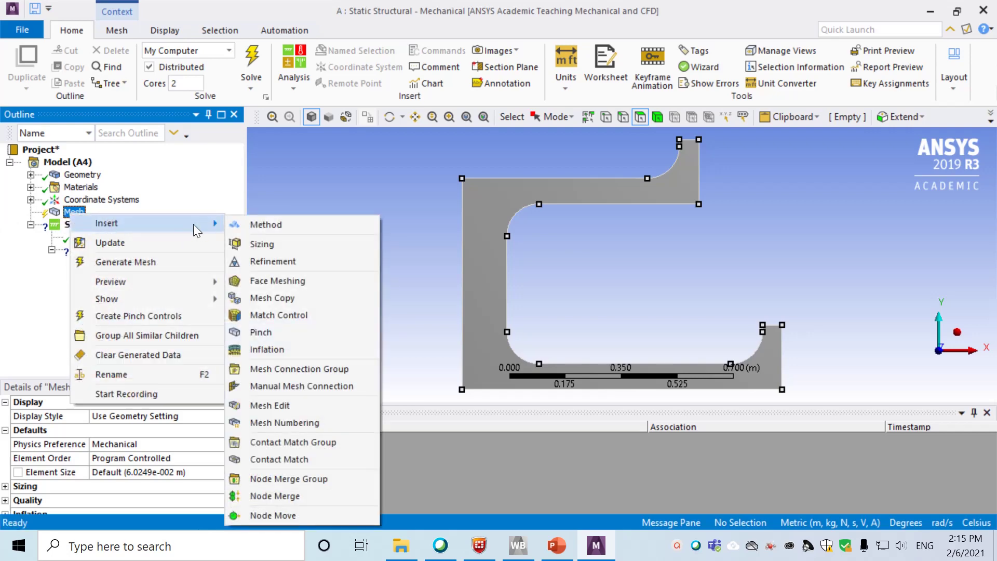
pyautogui.click(282, 223)
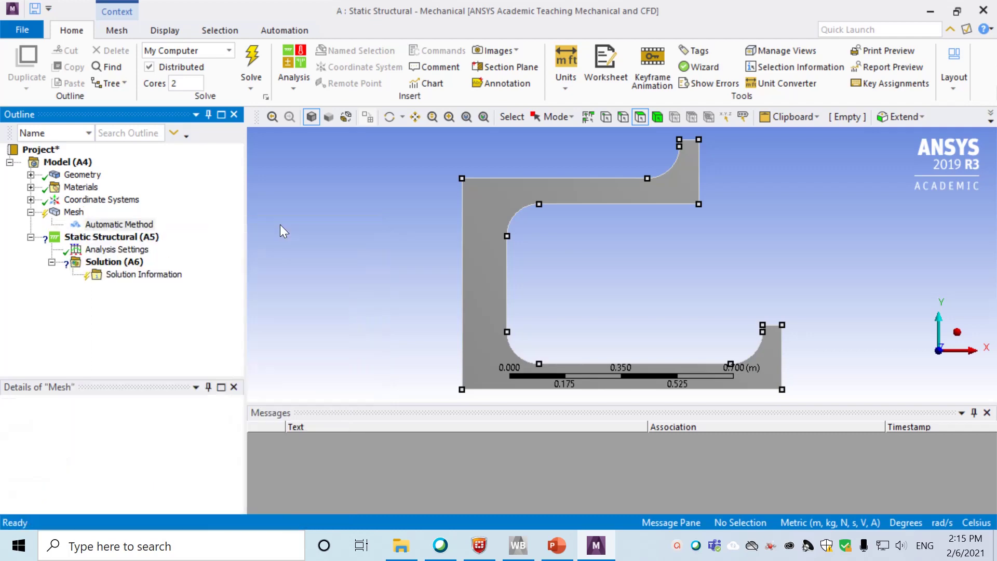
pyautogui.click(127, 225)
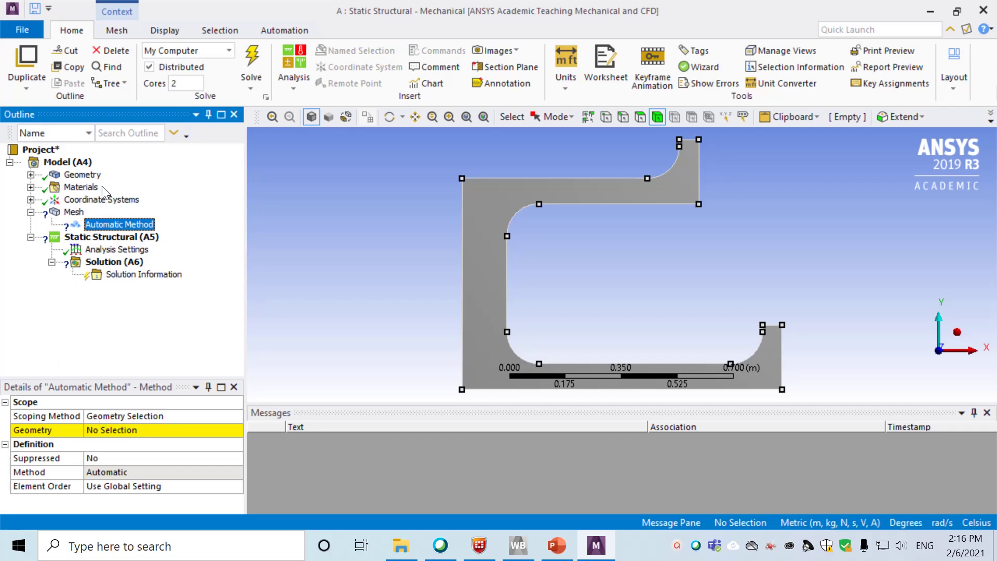
pyautogui.click(110, 431)
pyautogui.click(498, 204)
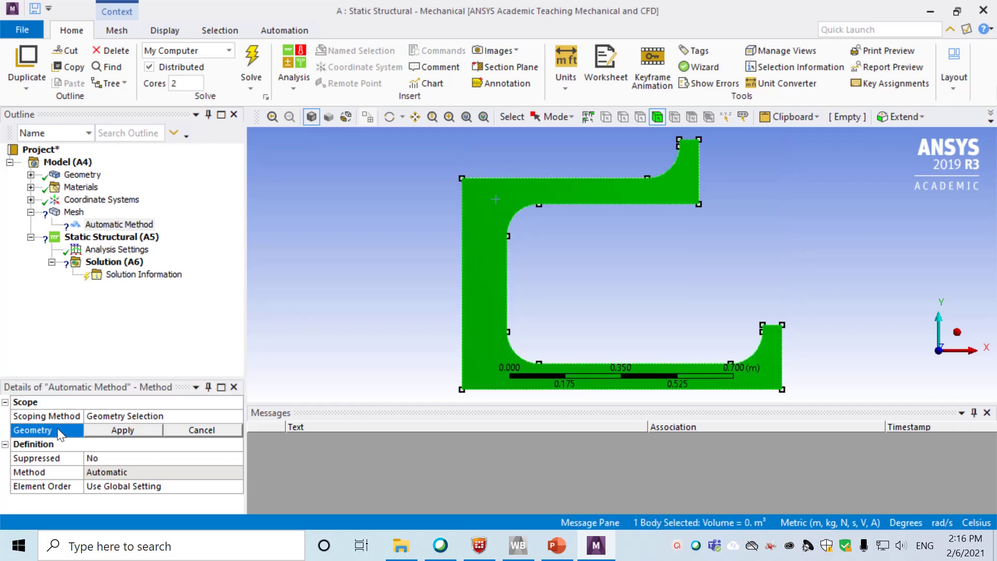
pyautogui.click(120, 431)
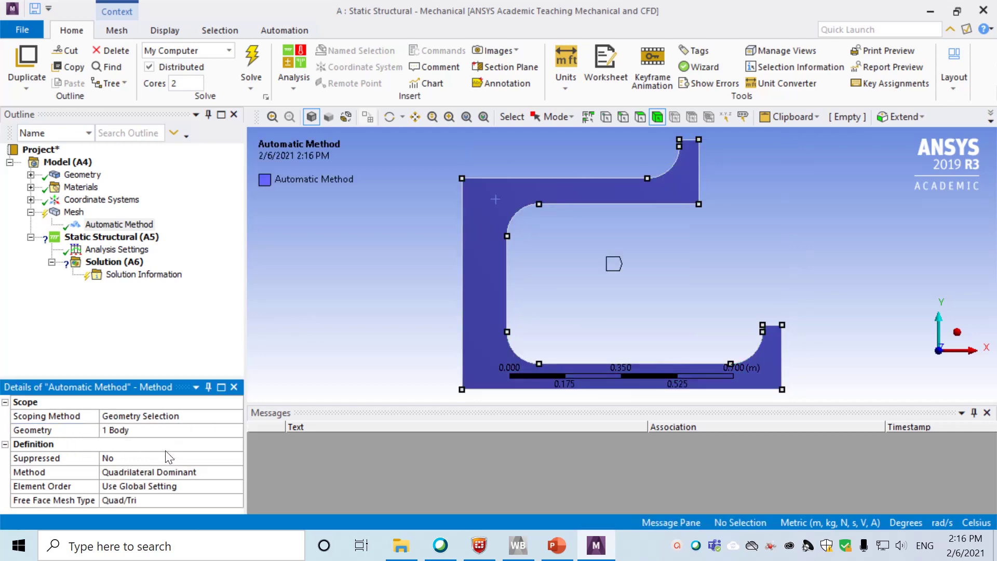
# - Set the mesh method to Triangles with Linear element order
pyautogui.click(206, 472)
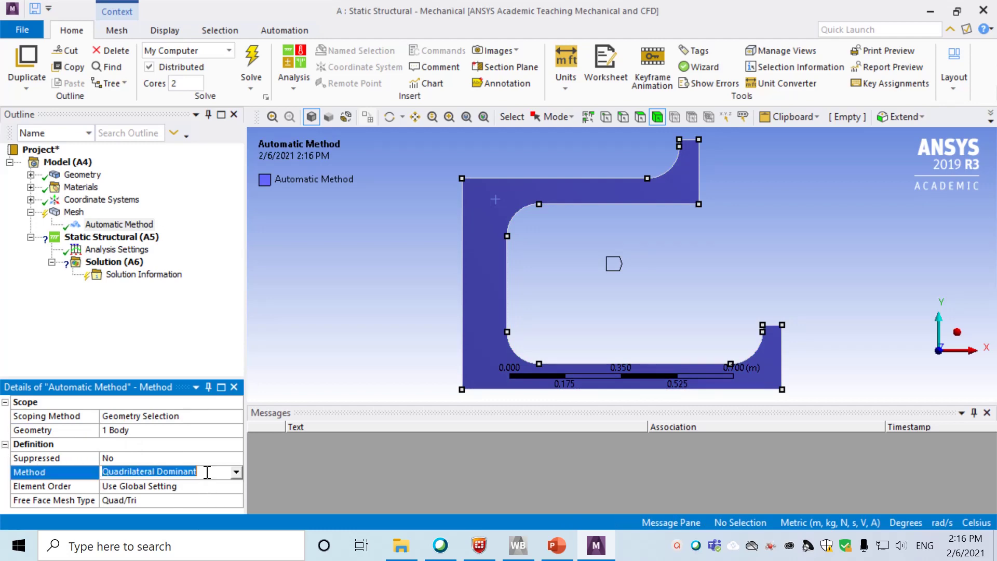
pyautogui.click(236, 472)
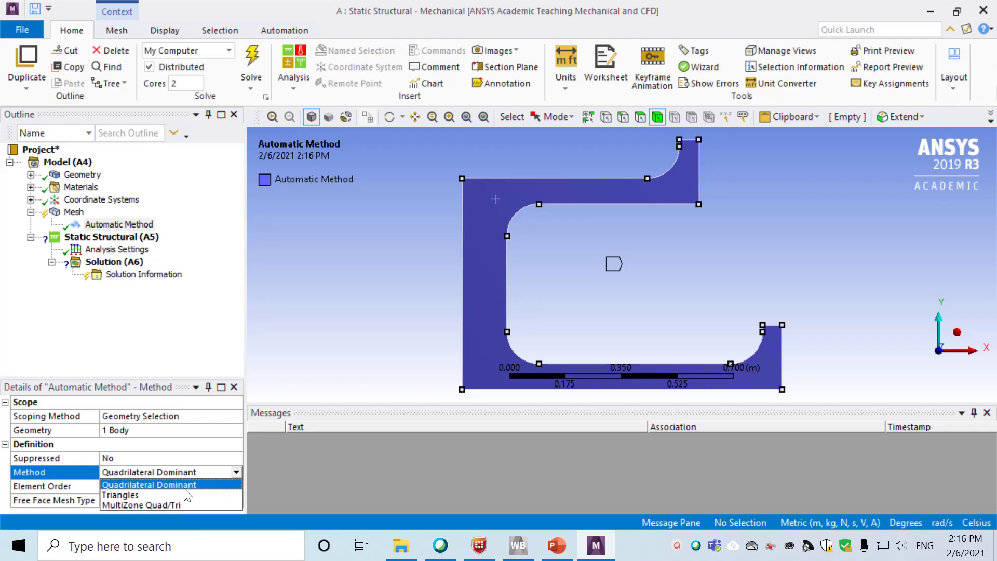
pyautogui.click(141, 497)
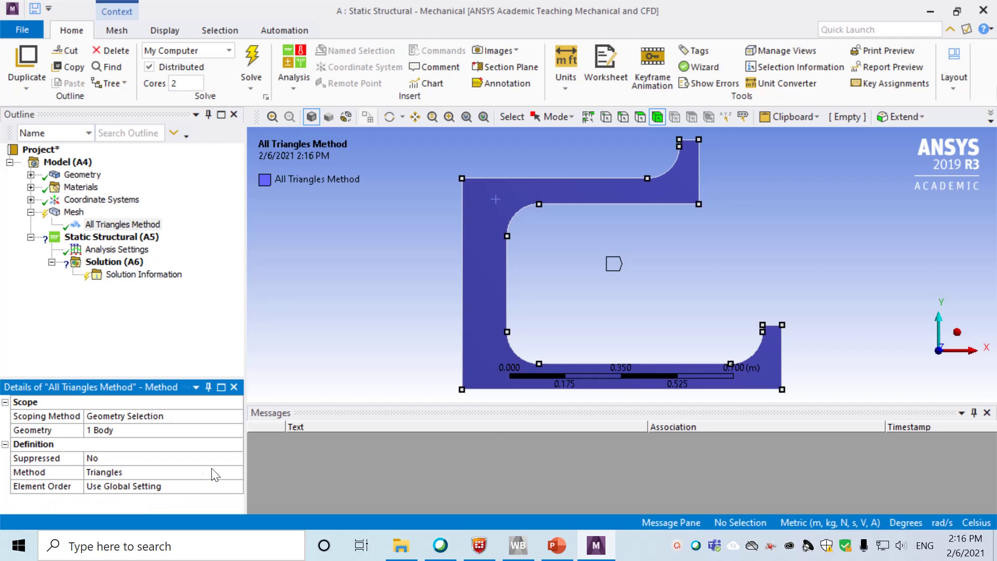
pyautogui.click(168, 488)
pyautogui.click(237, 487)
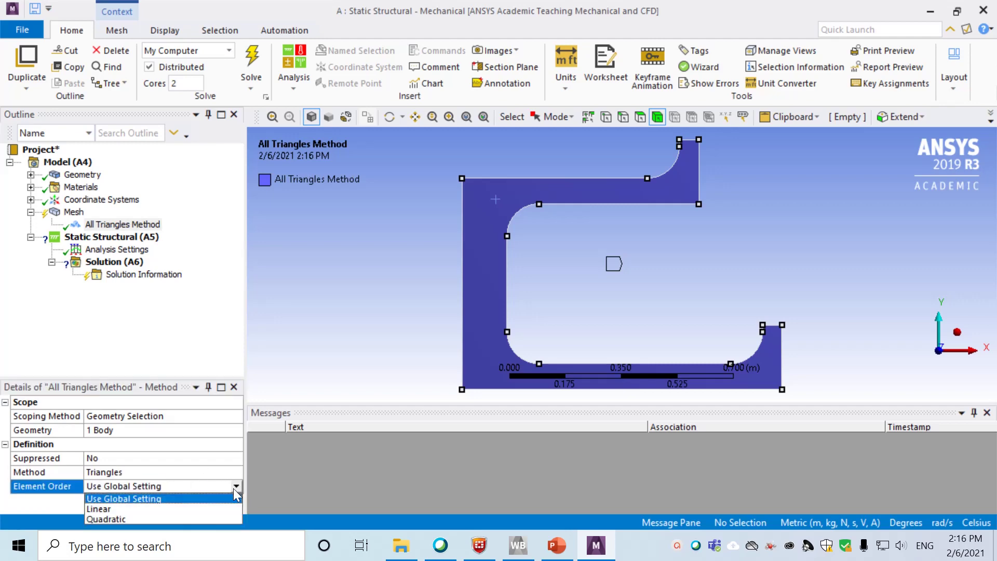
pyautogui.click(124, 509)
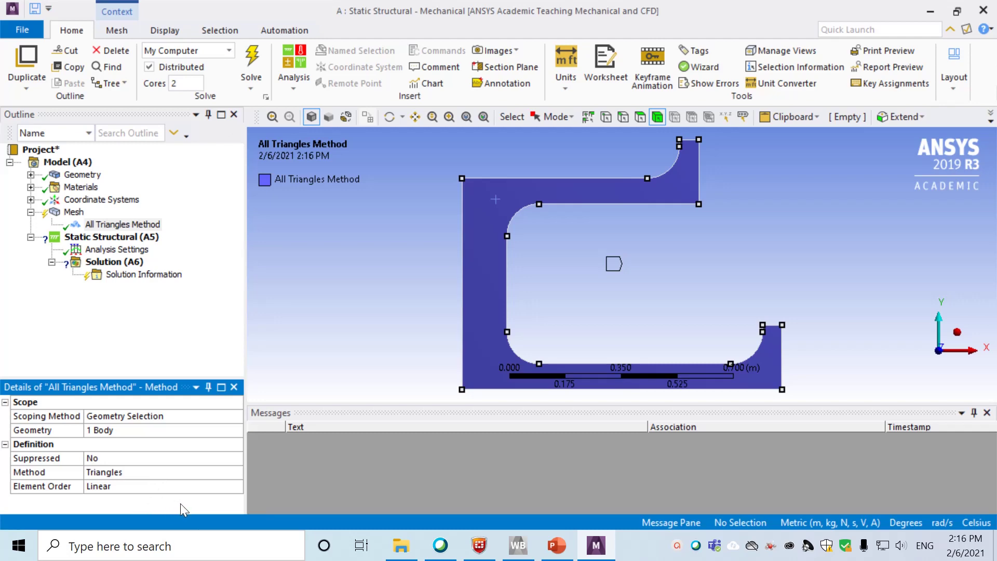
# - Add a face sizing of 0.03 m element size on the fountain face and generate the mesh
pyautogui.click(73, 212)
pyautogui.rightClick(71, 212)
pyautogui.moveTo(145, 218)
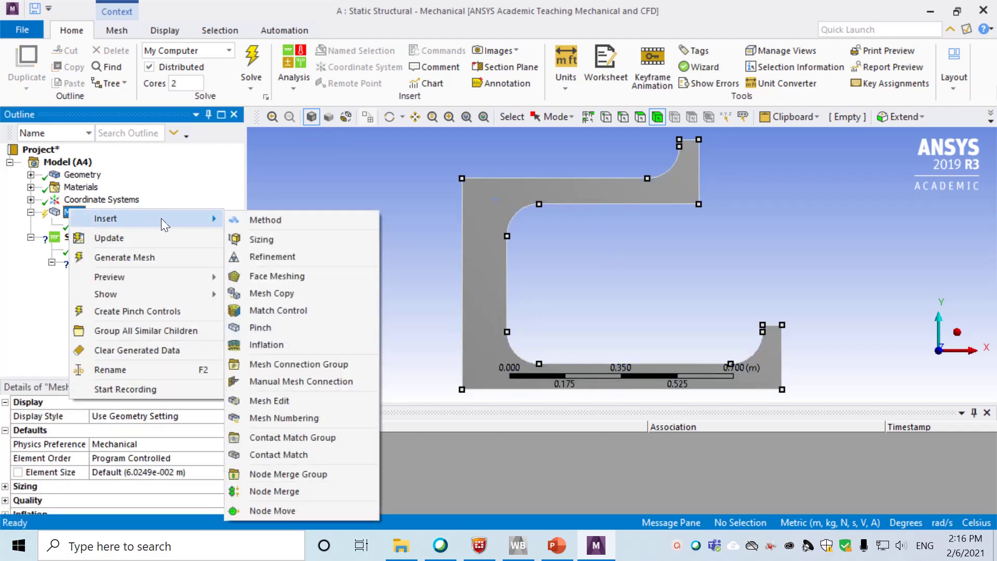
pyautogui.click(278, 239)
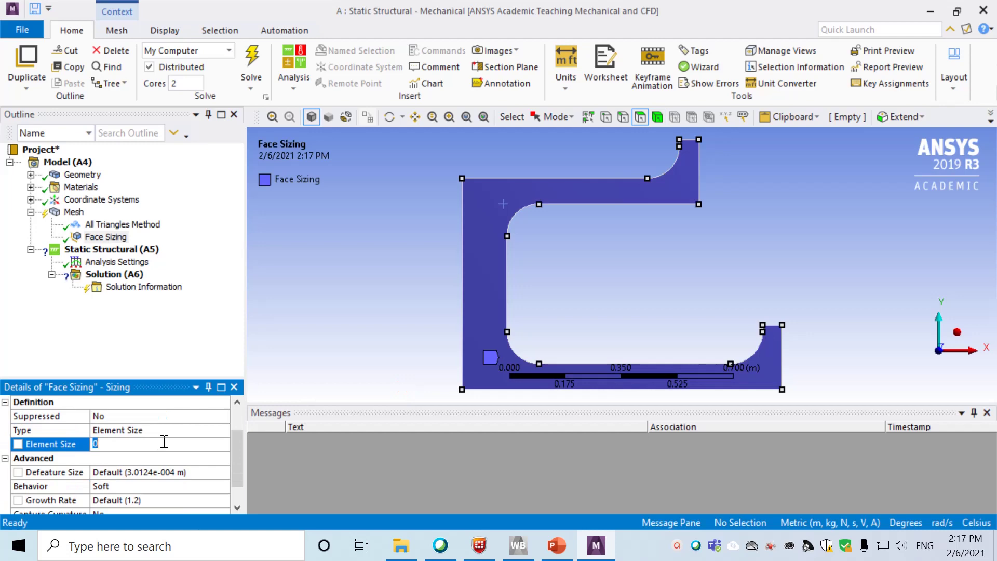
pyautogui.write('0.03')
pyautogui.press('Return')
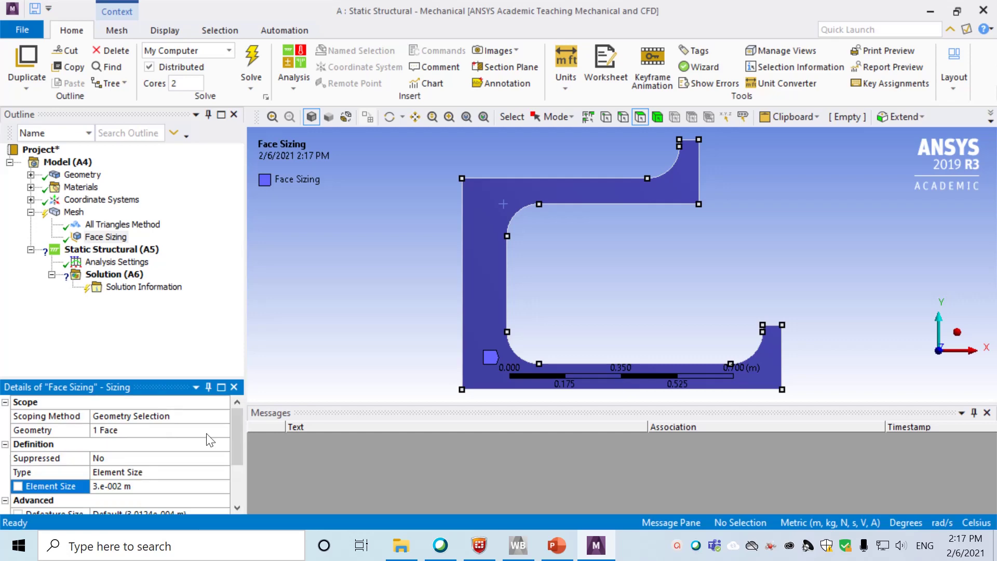
pyautogui.rightClick(72, 213)
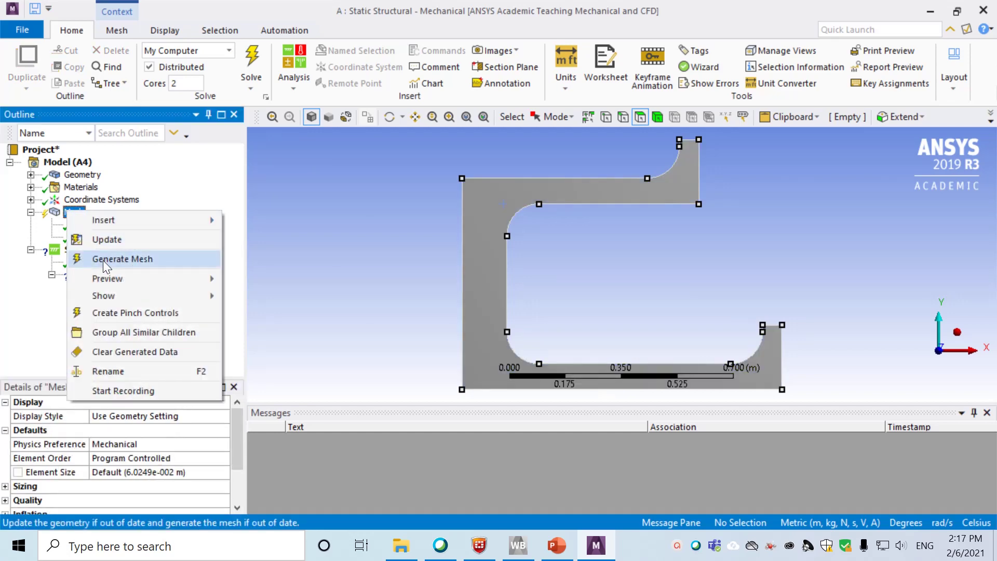
pyautogui.click(268, 276)
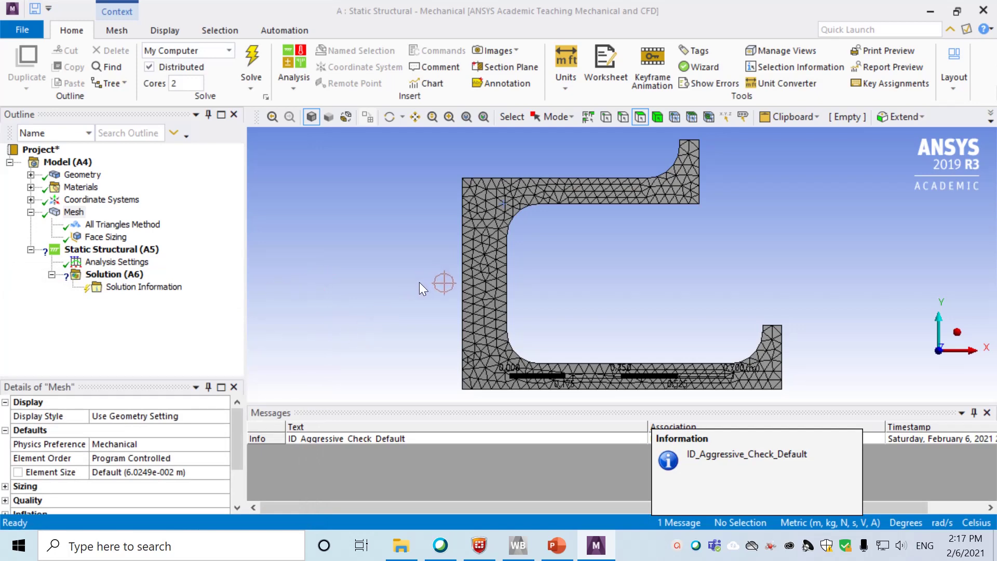
# - Apply a fixed support to the bottom edge of the fountain cross-section
pyautogui.rightClick(134, 252)
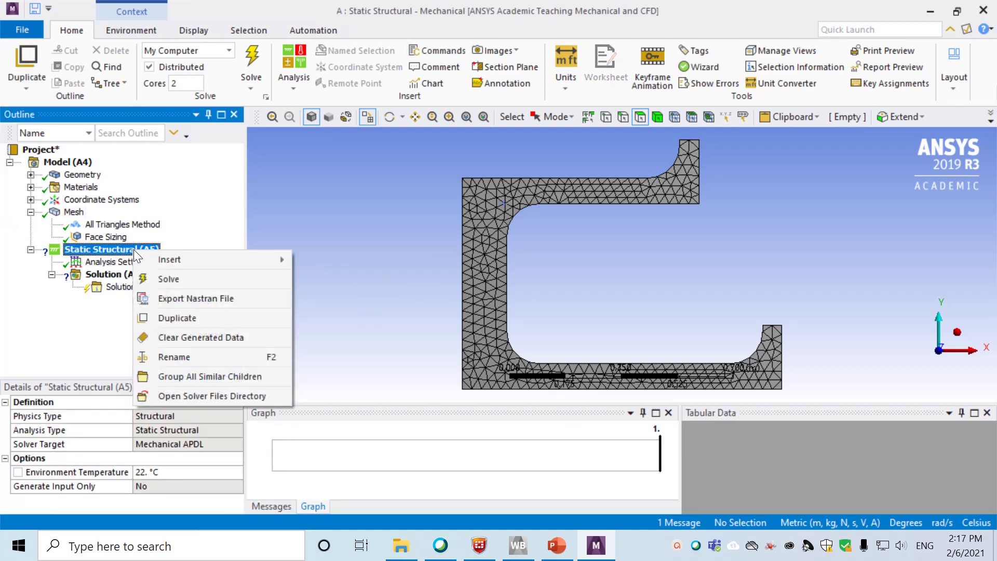
pyautogui.moveTo(173, 259)
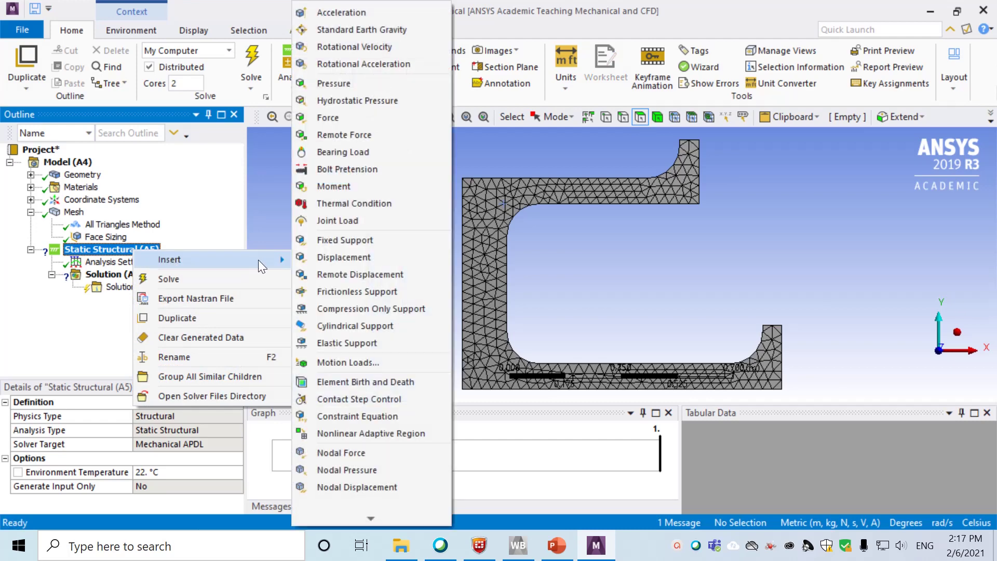
pyautogui.click(365, 241)
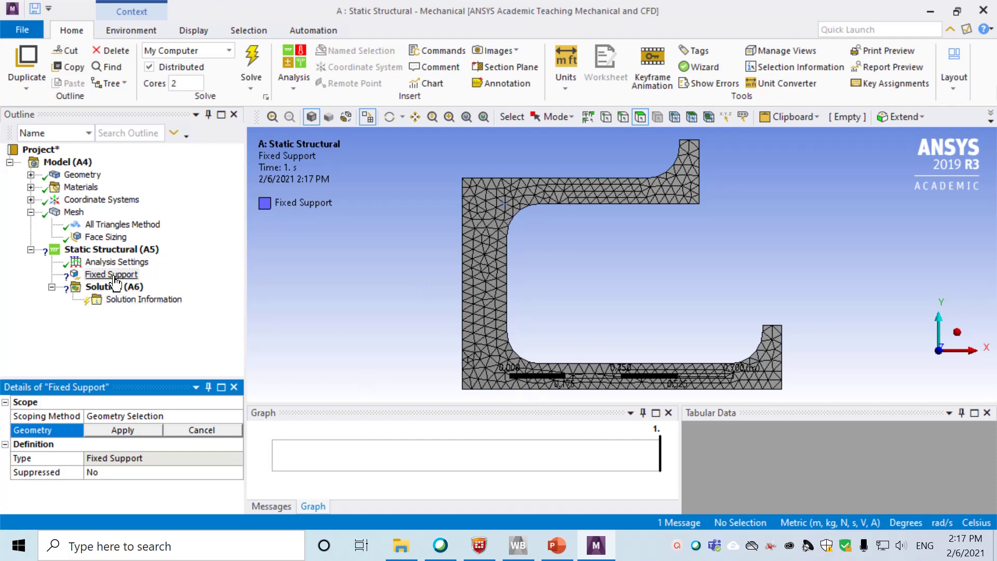
pyautogui.click(623, 118)
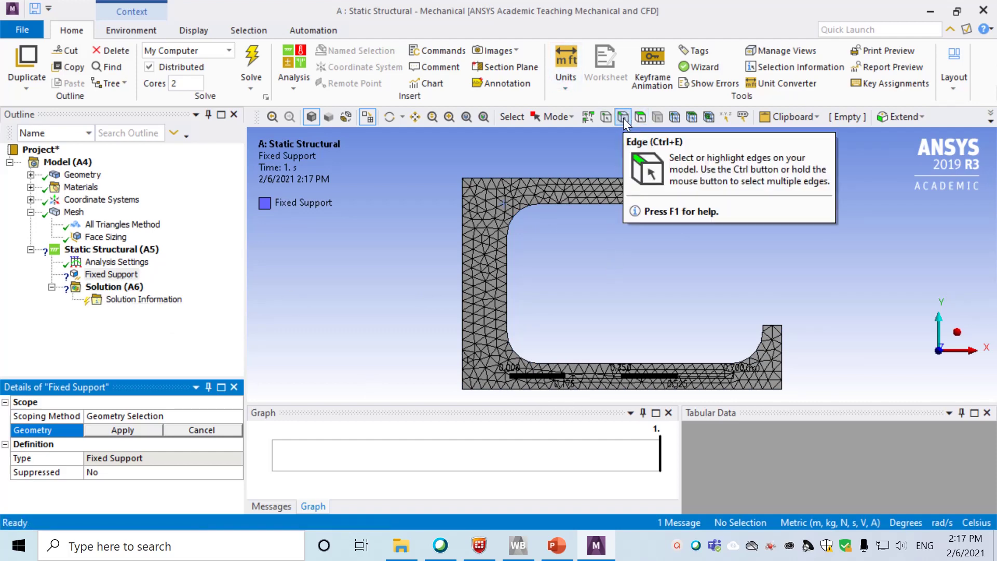
pyautogui.click(606, 393)
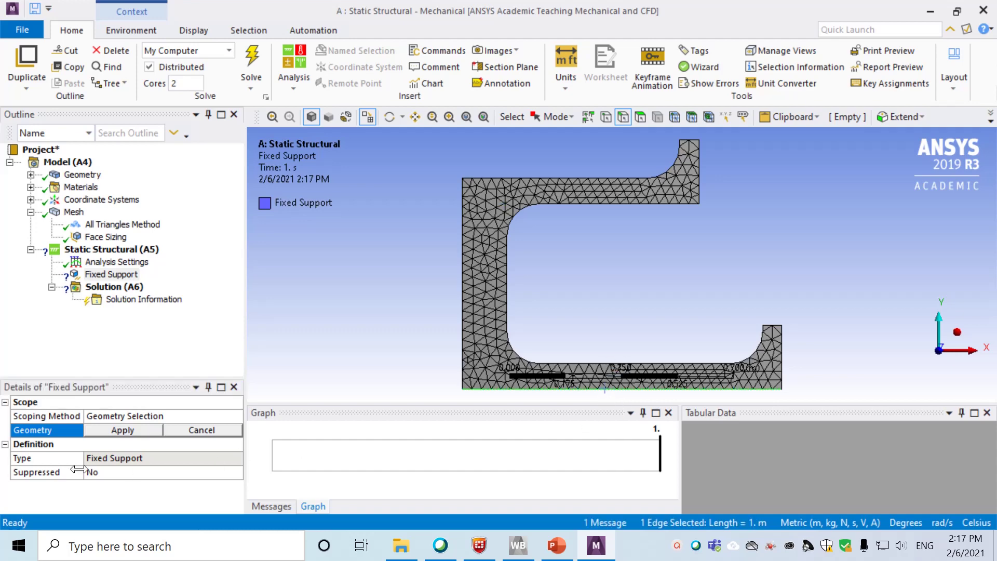
pyautogui.click(122, 432)
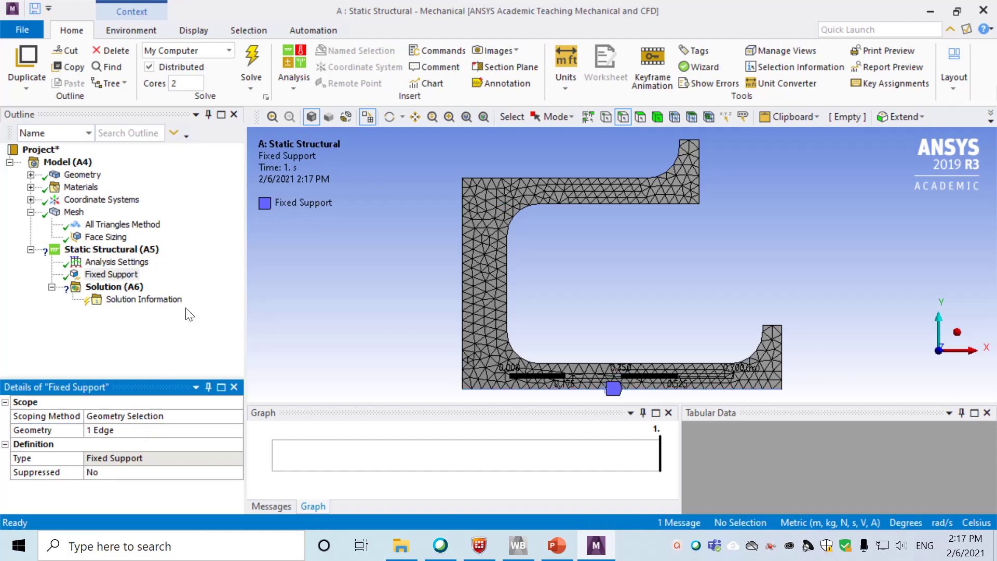
# - Apply a frictionless support to the vertical edge of the column along the symmetry axis
pyautogui.rightClick(134, 250)
pyautogui.moveTo(215, 260)
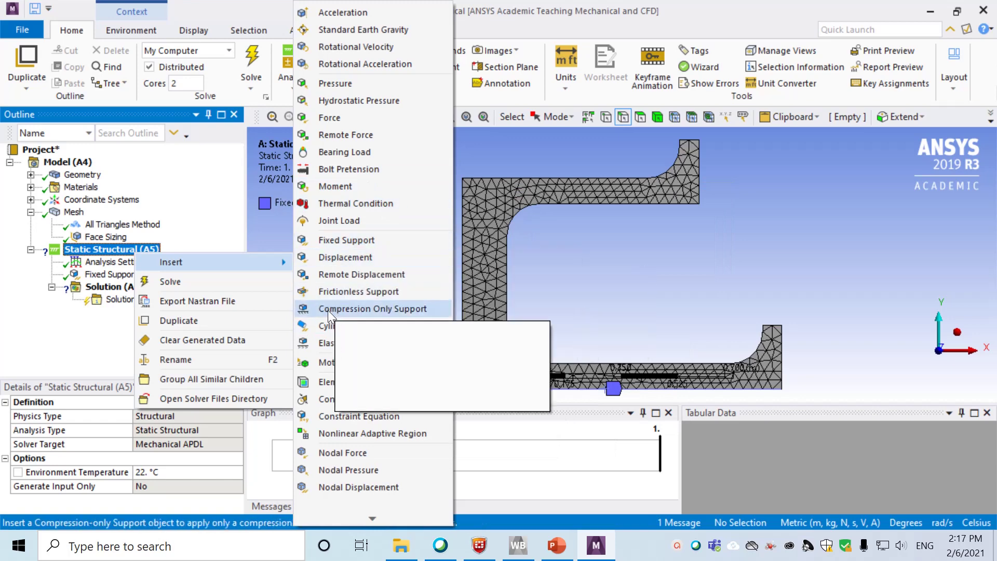
pyautogui.click(340, 290)
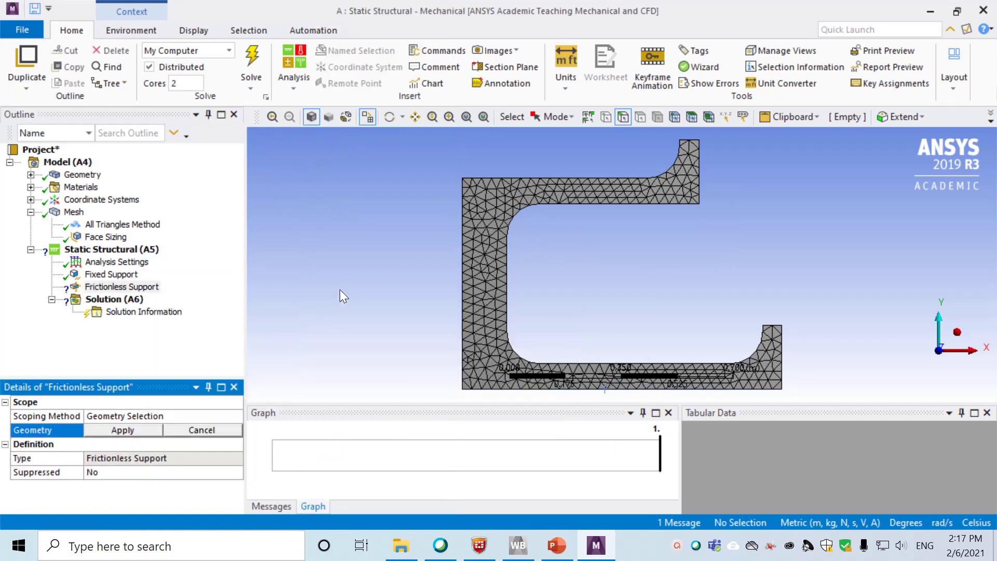
pyautogui.click(470, 284)
pyautogui.click(122, 430)
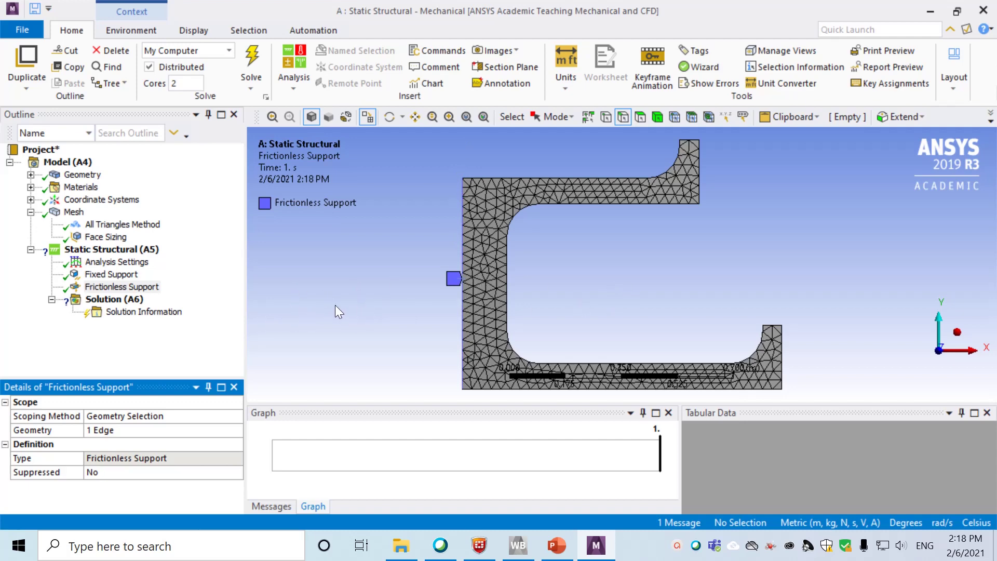
# - Add a hydrostatic pressure load on the lower basin's floor edge and its inner curved wall edge
pyautogui.rightClick(124, 252)
pyautogui.moveTo(159, 257)
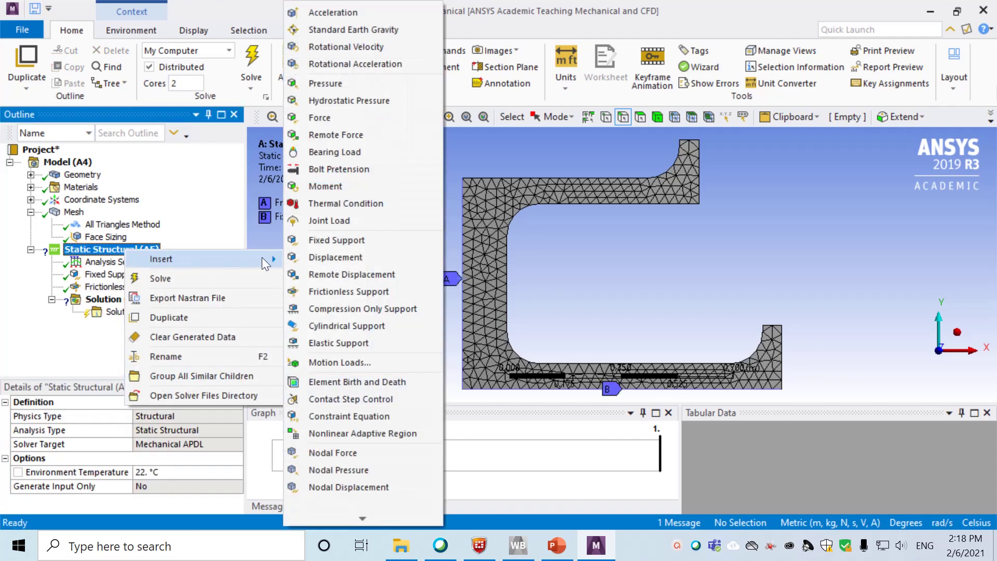
pyautogui.click(372, 98)
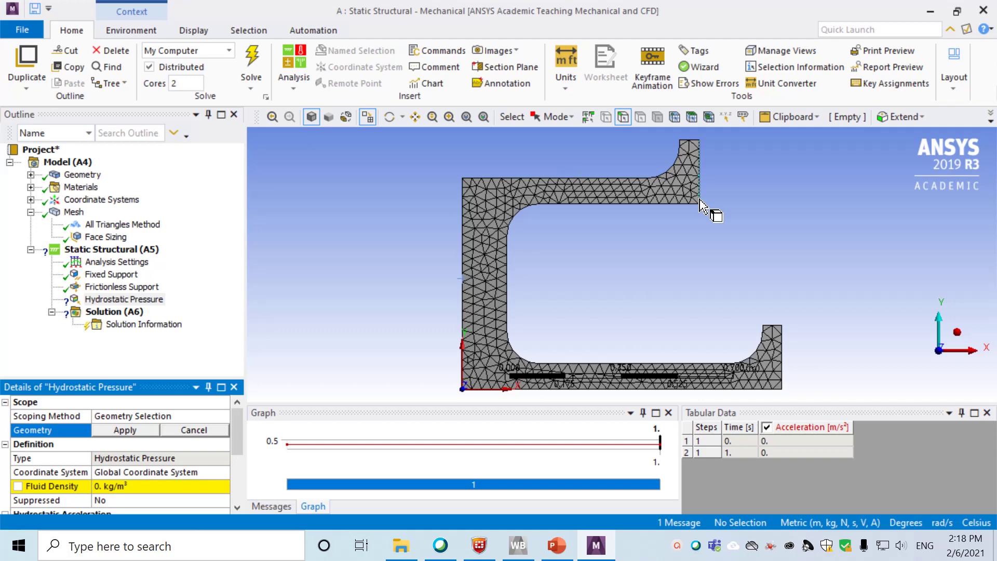
pyautogui.click(635, 363)
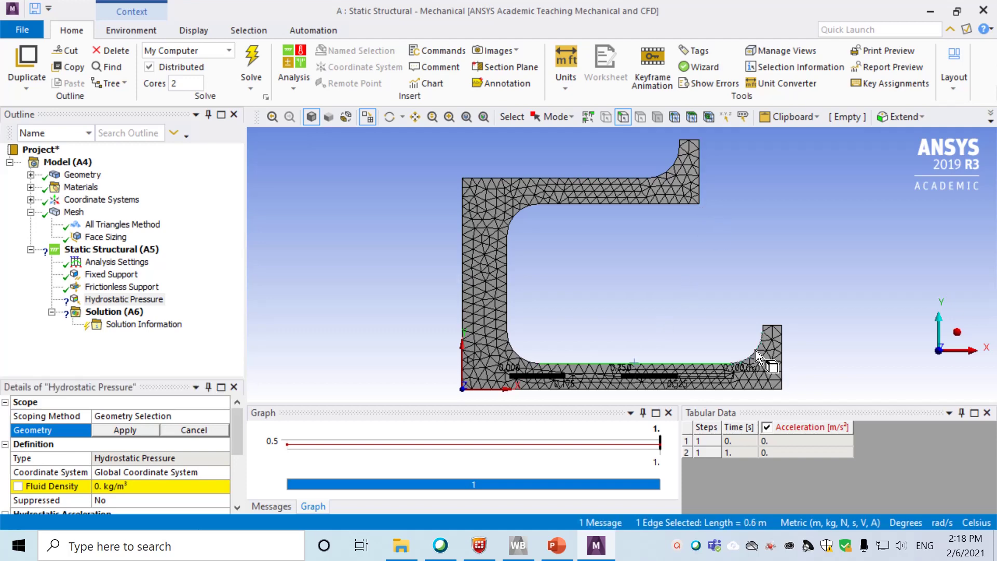
pyautogui.keyDown('ctrl'); pyautogui.click(754, 354); pyautogui.keyUp('ctrl')
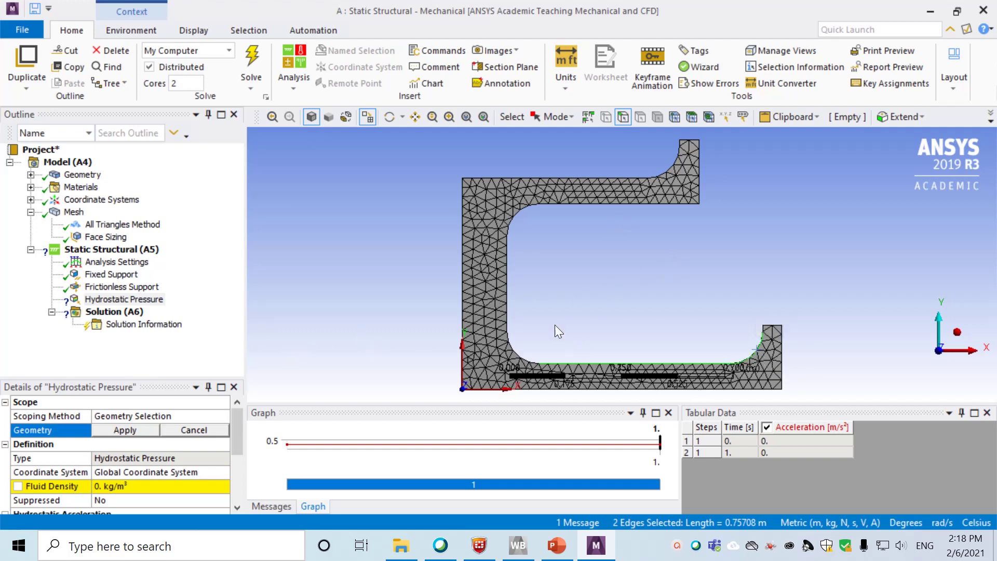
pyautogui.click(121, 429)
# - Set the fluid density of the lower basin's hydrostatic pressure to 1000 kg/m³
pyautogui.scroll(-2, 154, 460)
pyautogui.scroll(1, 155, 457)
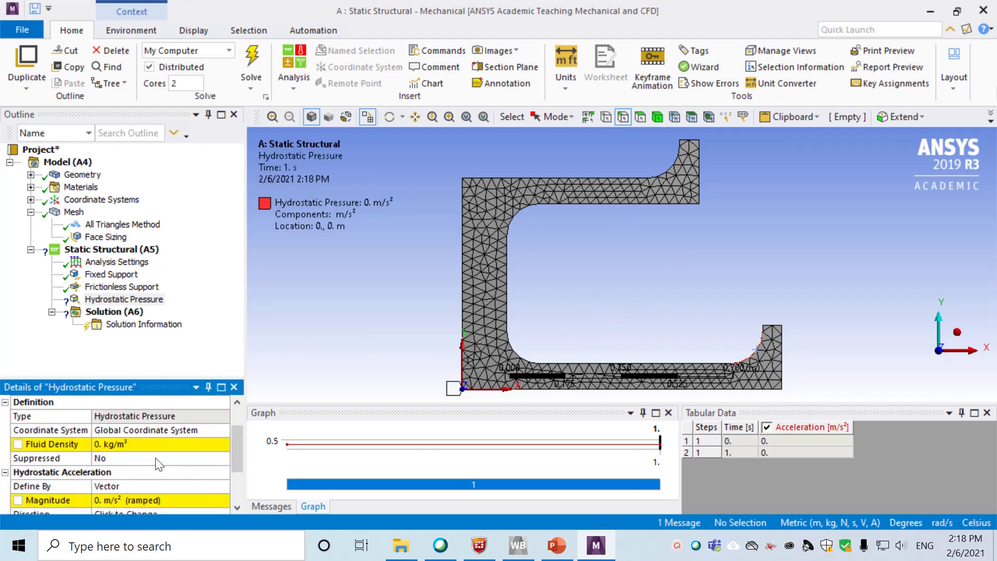
pyautogui.click(144, 447)
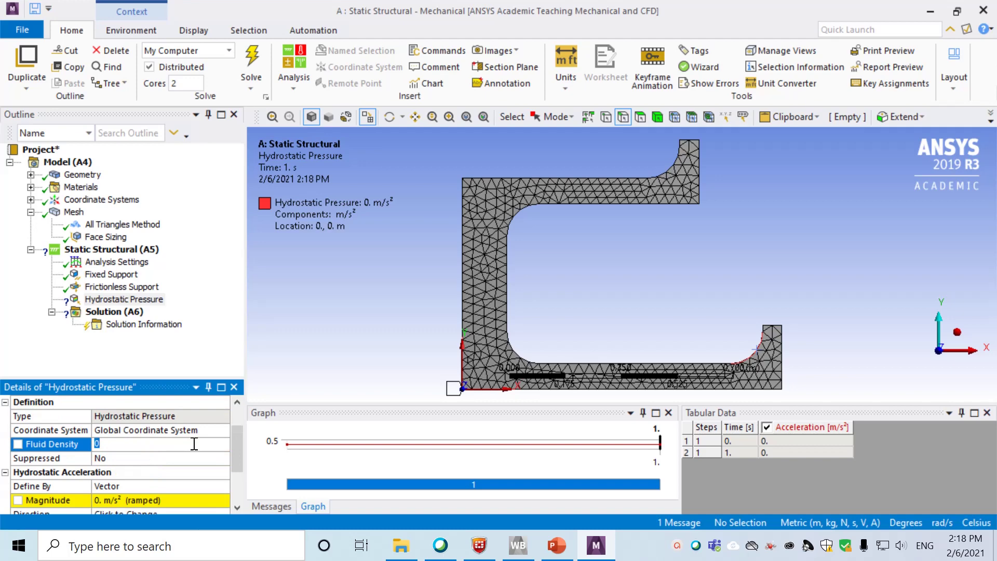
pyautogui.write('1000')
pyautogui.press('Return')
# - Define the lower basin load's hydrostatic acceleration by components, with a Y component of 9.8 m/s²
pyautogui.scroll(-1, 156, 486)
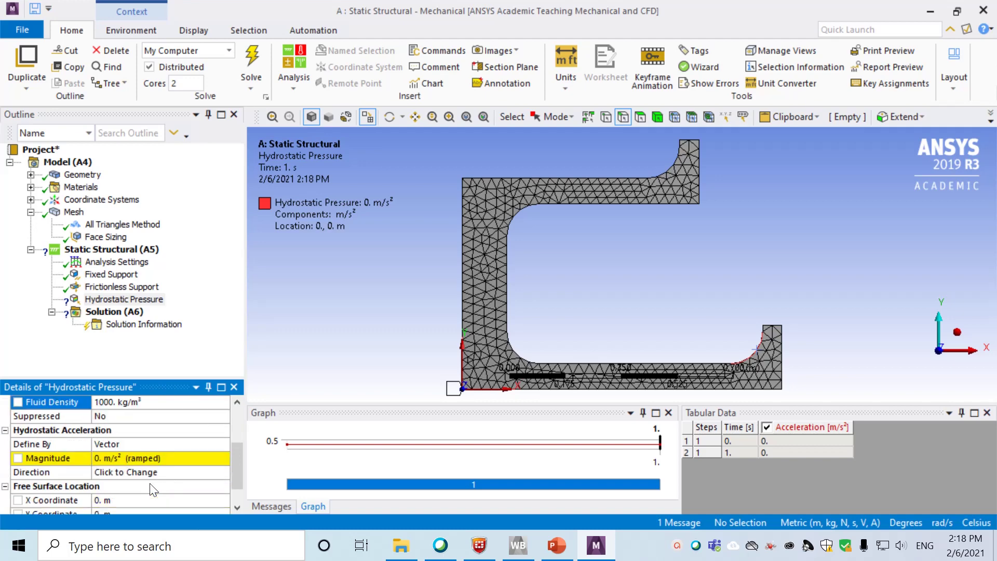
pyautogui.click(179, 460)
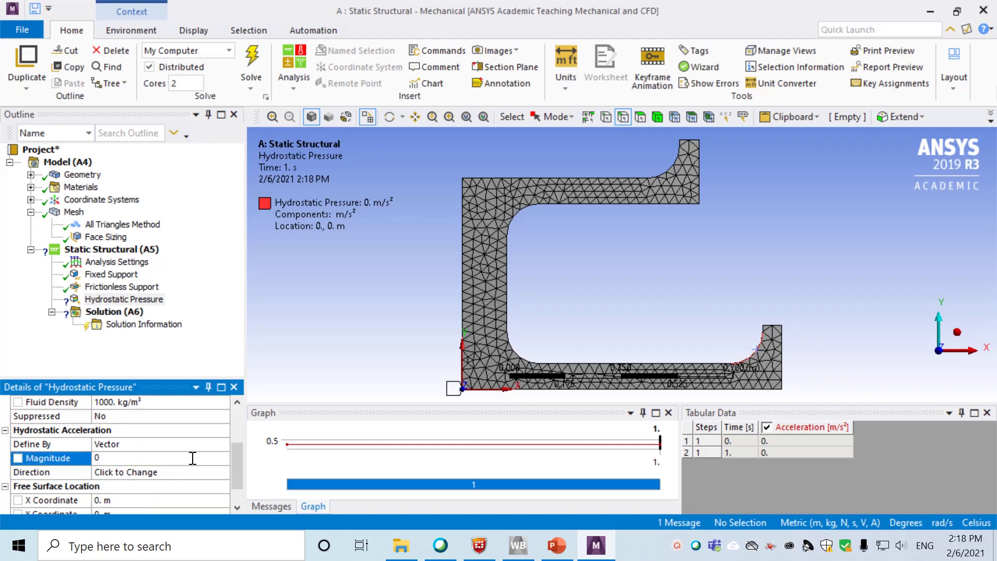
pyautogui.click(213, 446)
pyautogui.click(223, 445)
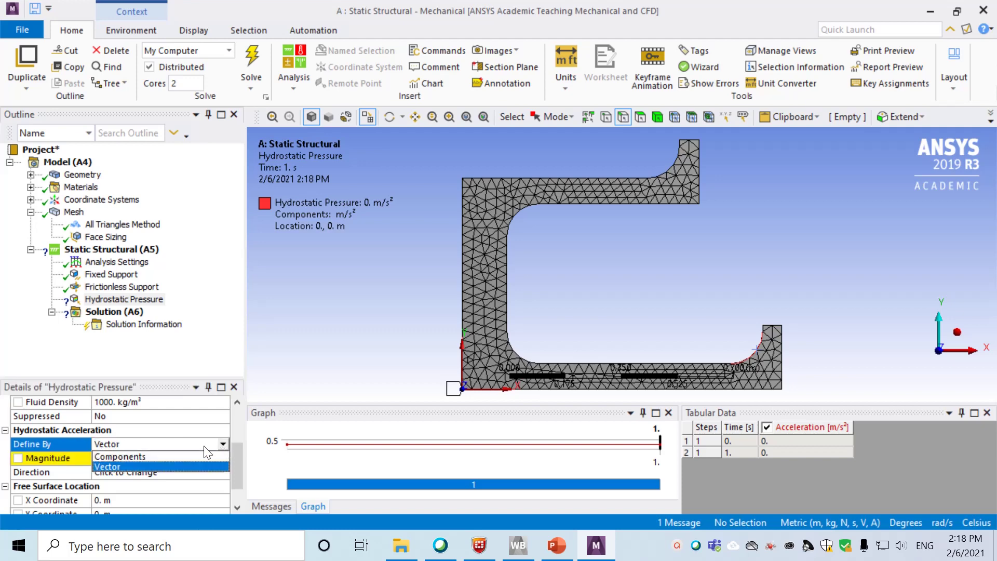
pyautogui.click(161, 456)
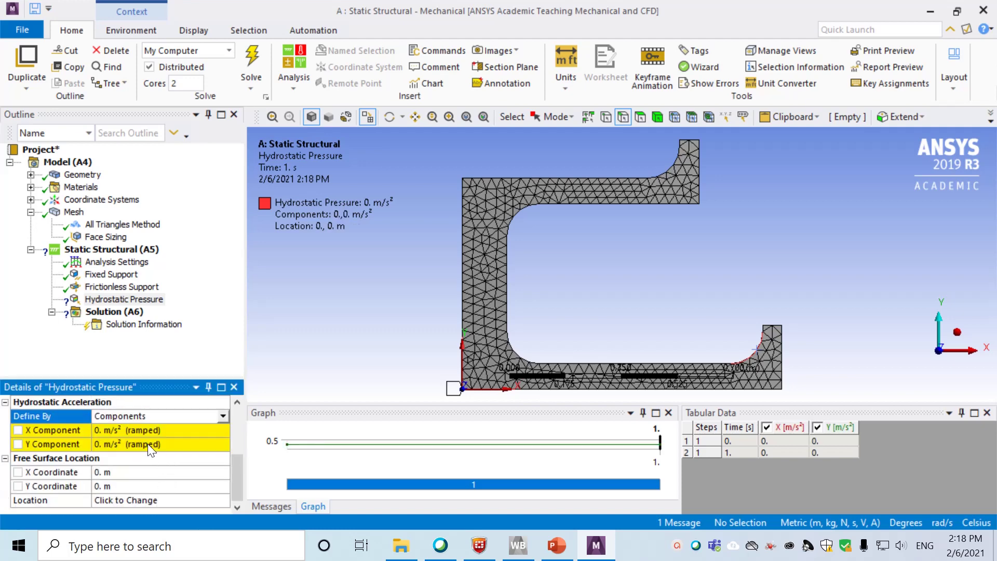
pyautogui.click(148, 444)
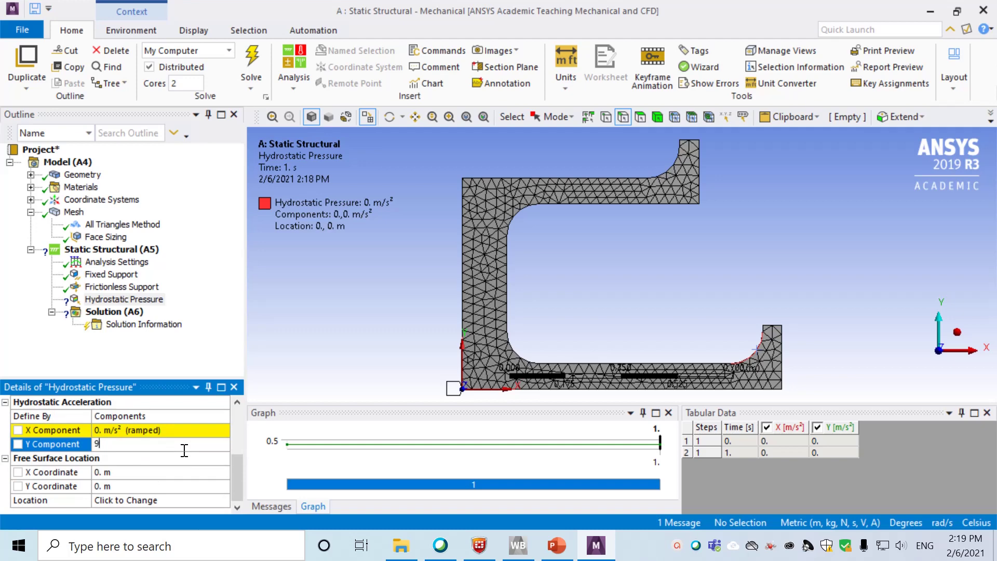
pyautogui.press('Return')
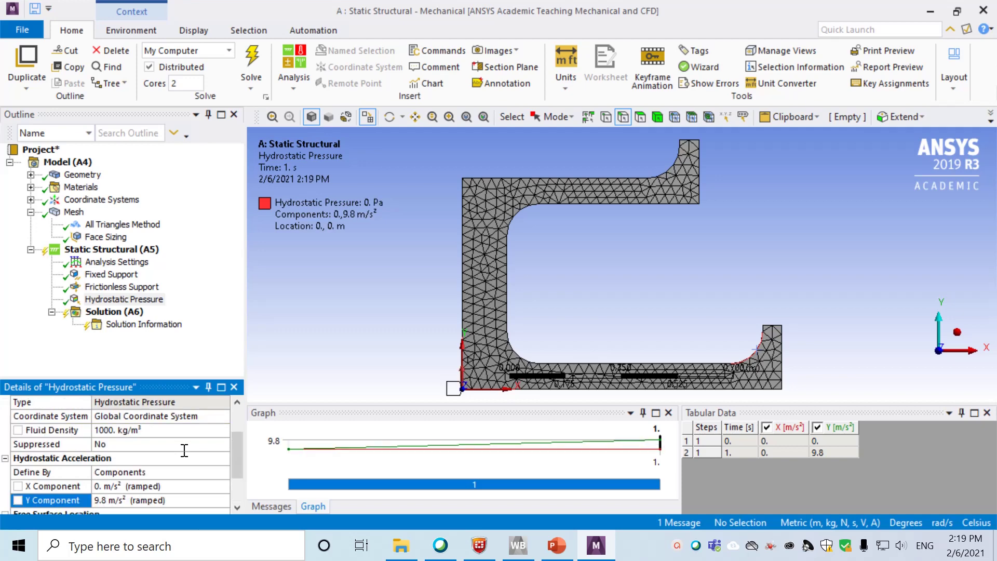
# - Set the lower basin load's free surface location to the vertex at the upper end of its curved wall edge
pyautogui.scroll(-2, 184, 450)
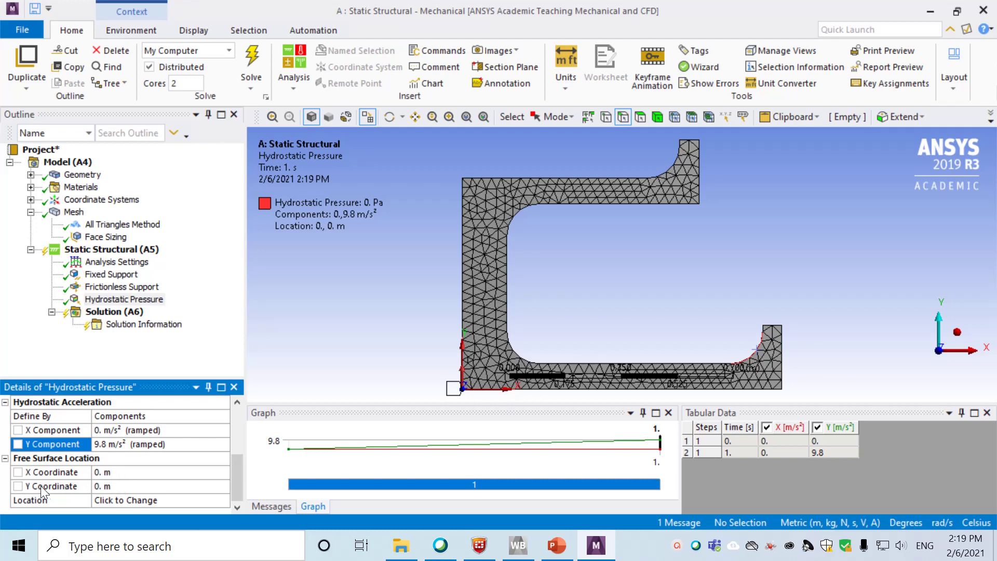
pyautogui.click(120, 499)
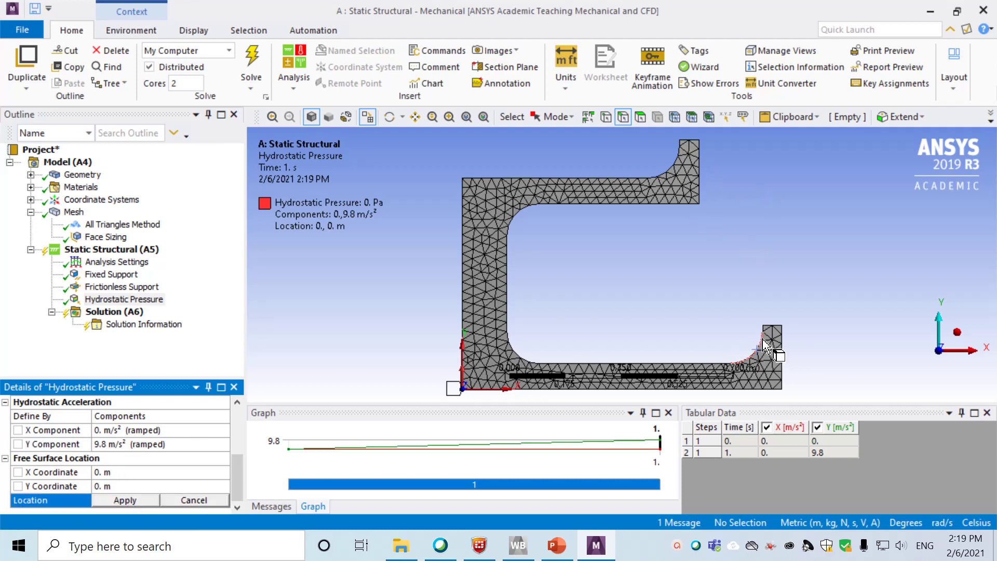
pyautogui.click(606, 119)
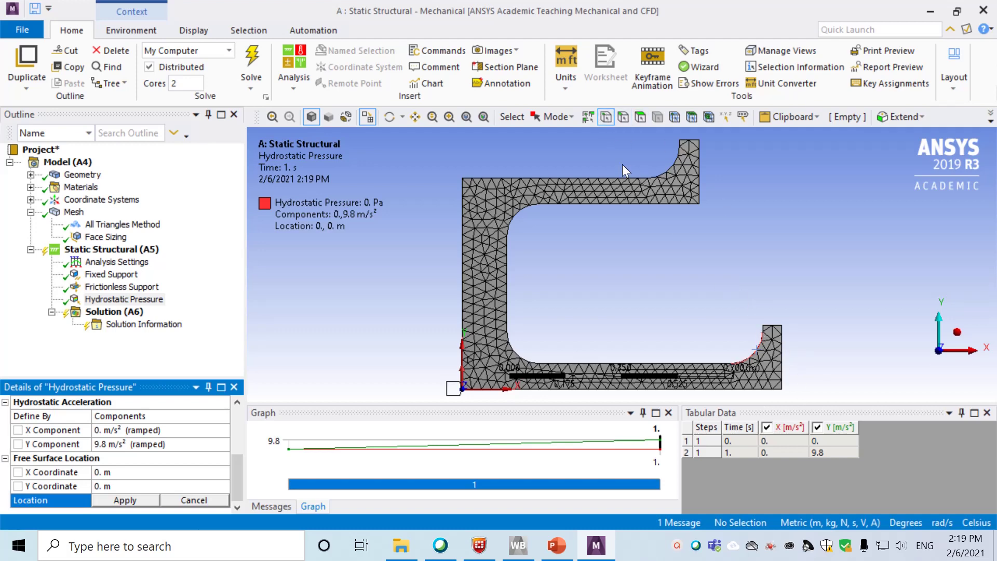
pyautogui.click(762, 332)
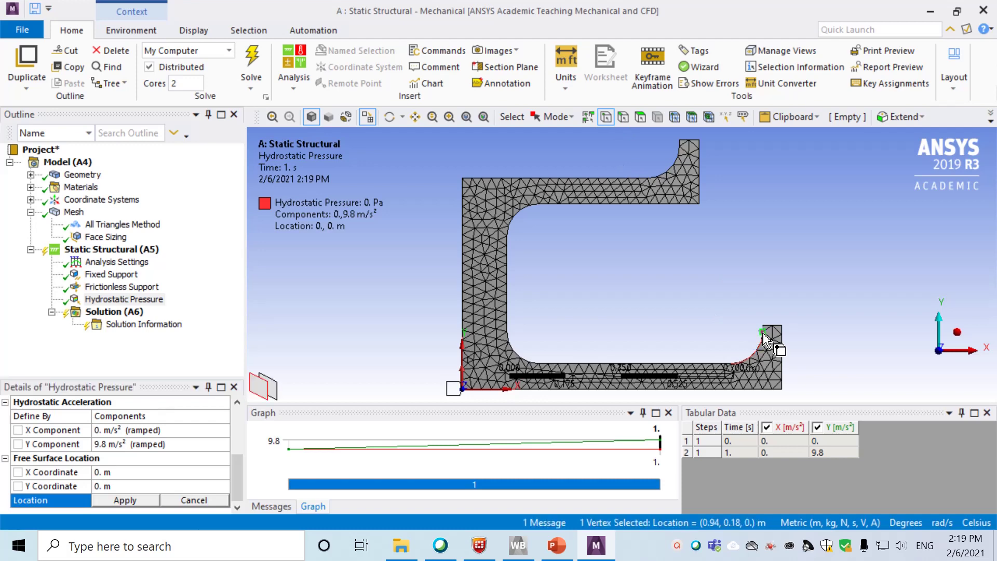
pyautogui.click(113, 500)
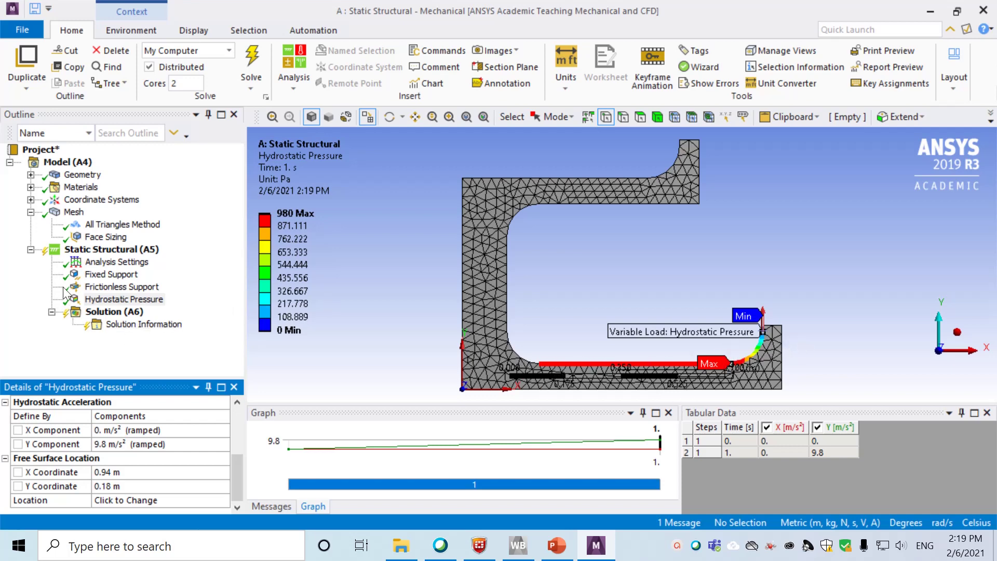
# - Add a second hydrostatic pressure load on the upper basin's floor edge and its inner curved wall edge
pyautogui.rightClick(119, 252)
pyautogui.moveTo(140, 256)
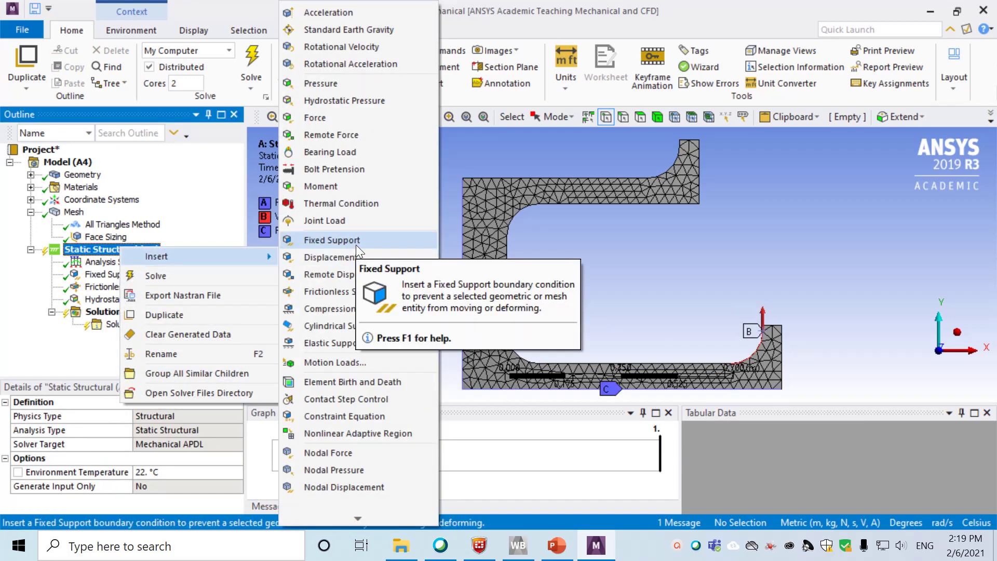
pyautogui.click(361, 101)
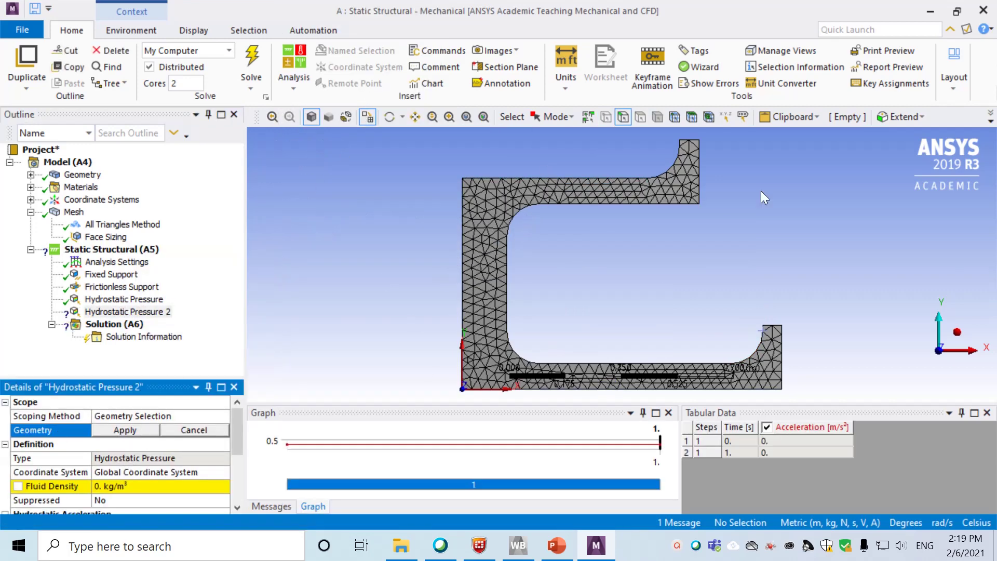
pyautogui.click(594, 175)
pyautogui.keyDown('ctrl'); pyautogui.click(668, 168); pyautogui.keyUp('ctrl')
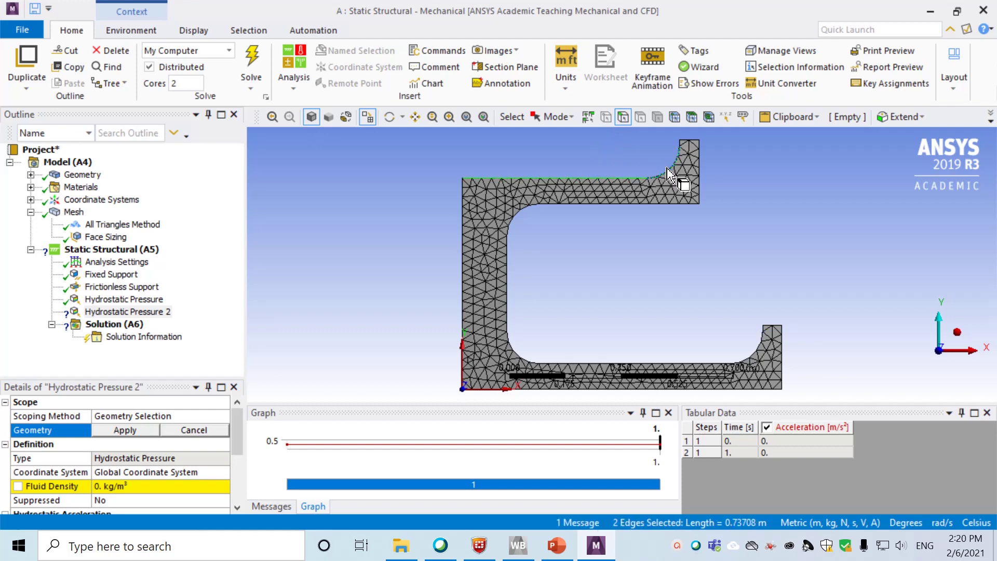
pyautogui.click(147, 431)
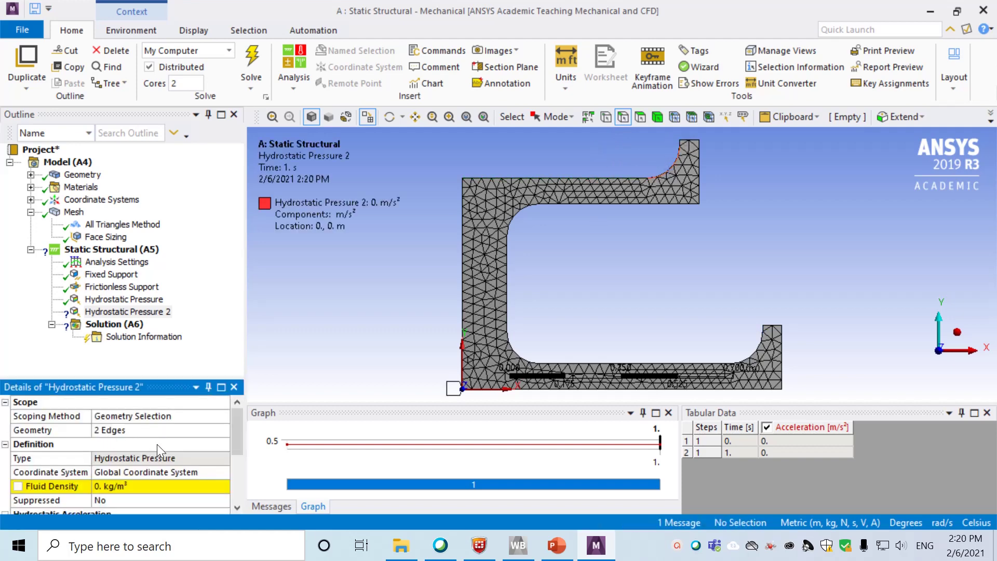
# - Set the fluid density of the upper basin's hydrostatic pressure to 1000 kg/m³
pyautogui.scroll(-2, 157, 446)
pyautogui.scroll(1, 151, 450)
pyautogui.click(135, 444)
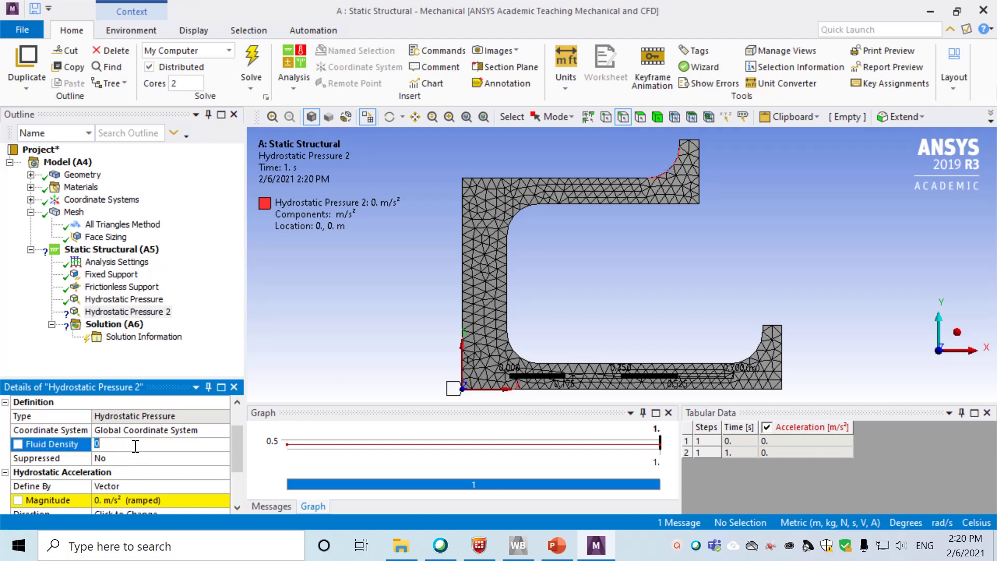
pyautogui.write('1000')
pyautogui.press('Return')
# - Define the upper basin load's hydrostatic acceleration by components, with a Y component of 9.8 m/s²
pyautogui.scroll(-1, 142, 461)
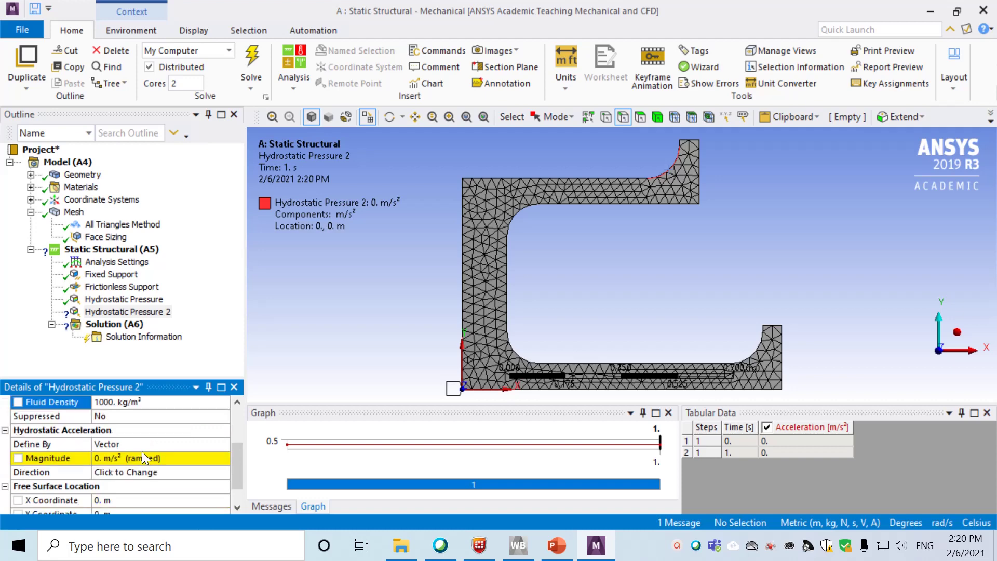
pyautogui.click(151, 445)
pyautogui.click(223, 445)
pyautogui.click(187, 457)
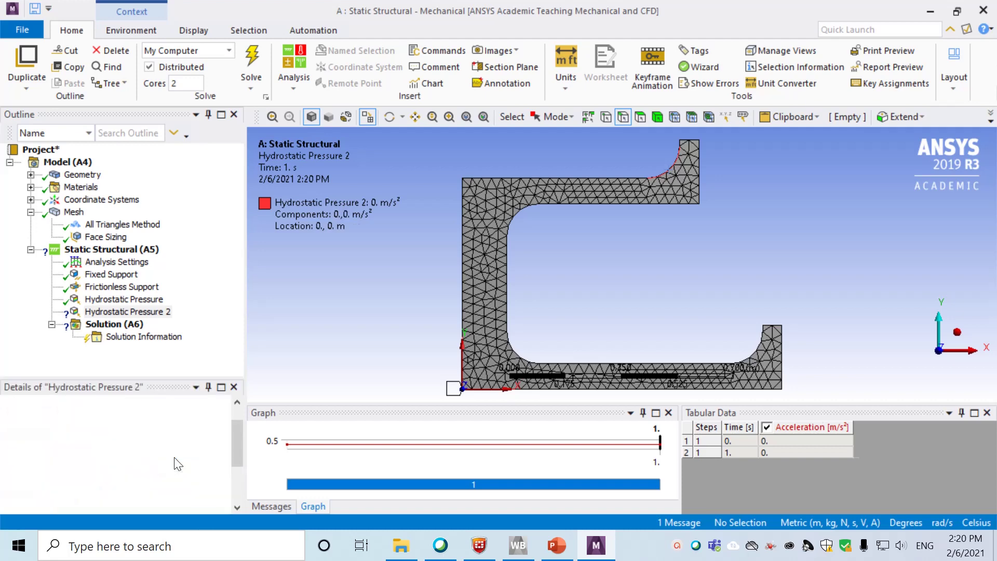
pyautogui.click(143, 445)
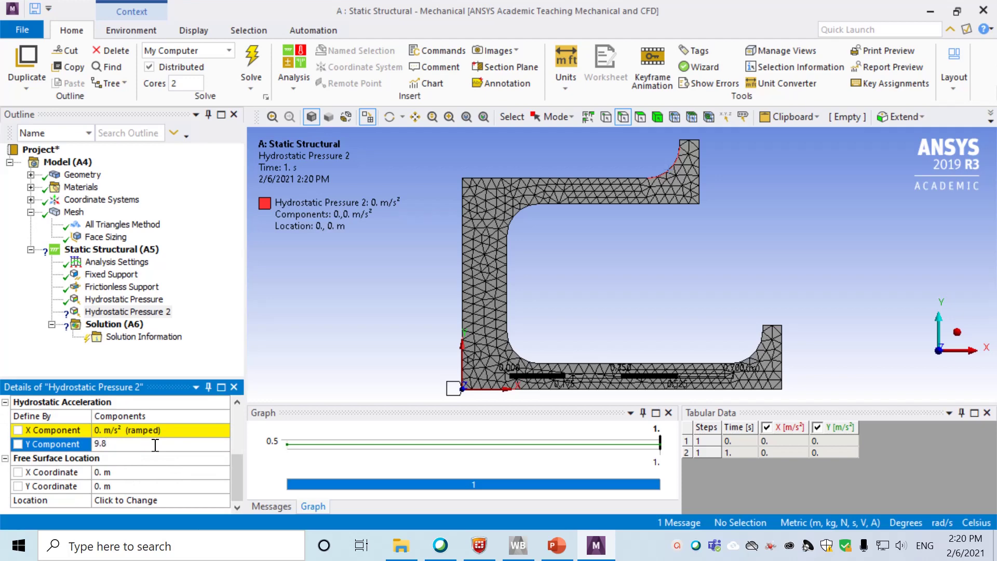
pyautogui.write('9.8')
pyautogui.press('Return')
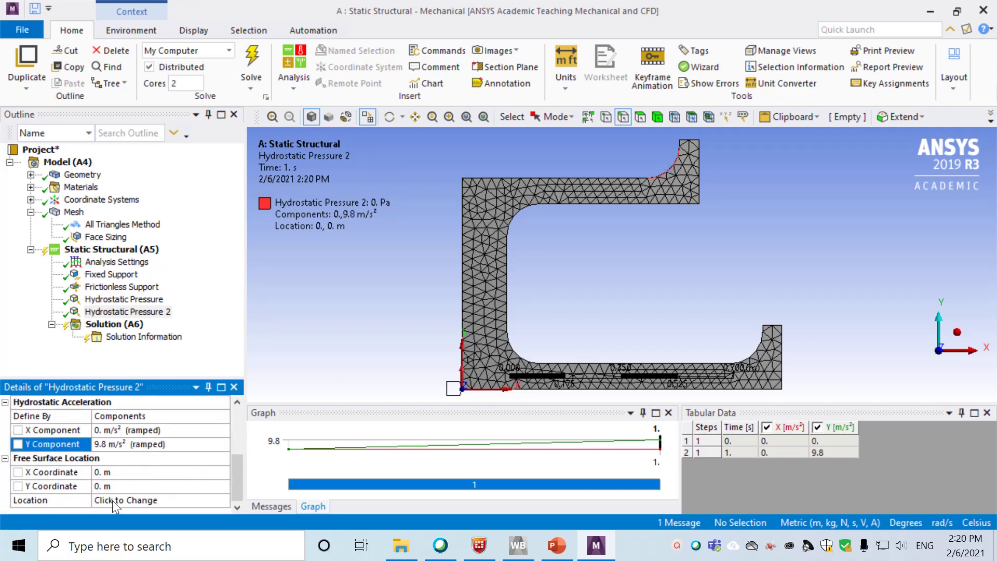
# - Set the upper basin load's free surface location to the vertex at the upper end of its curved wall edge
pyautogui.click(113, 500)
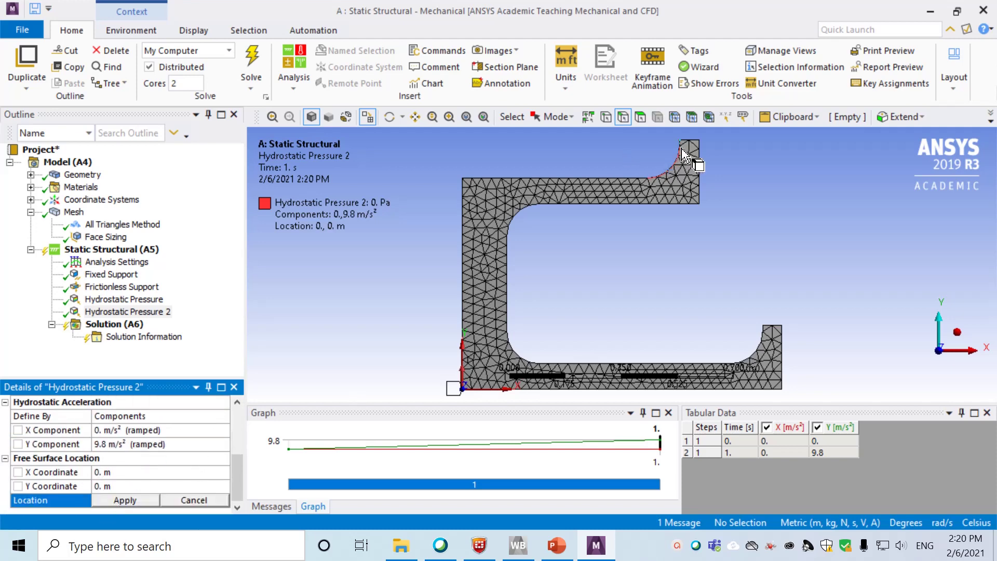
pyautogui.click(605, 117)
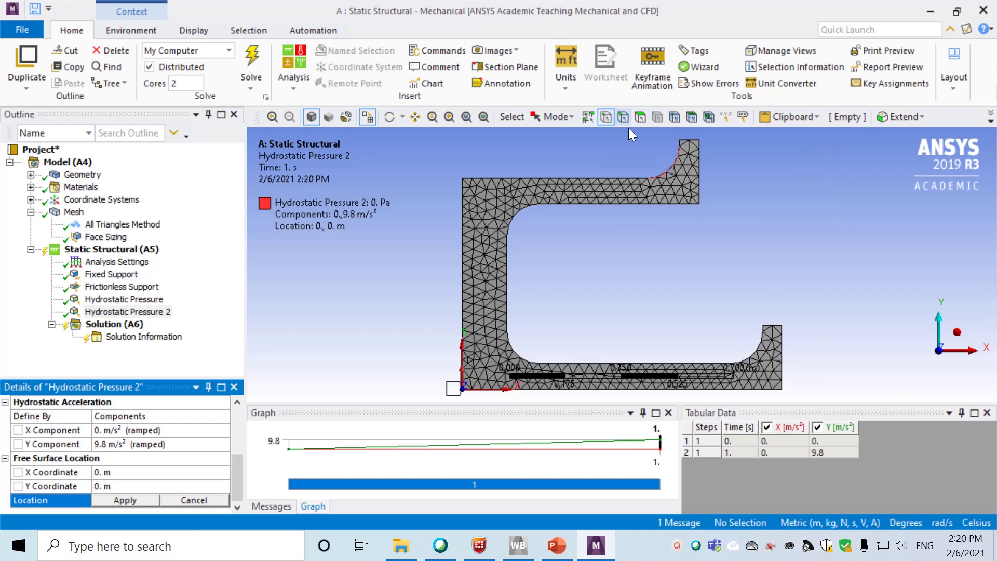
pyautogui.click(681, 154)
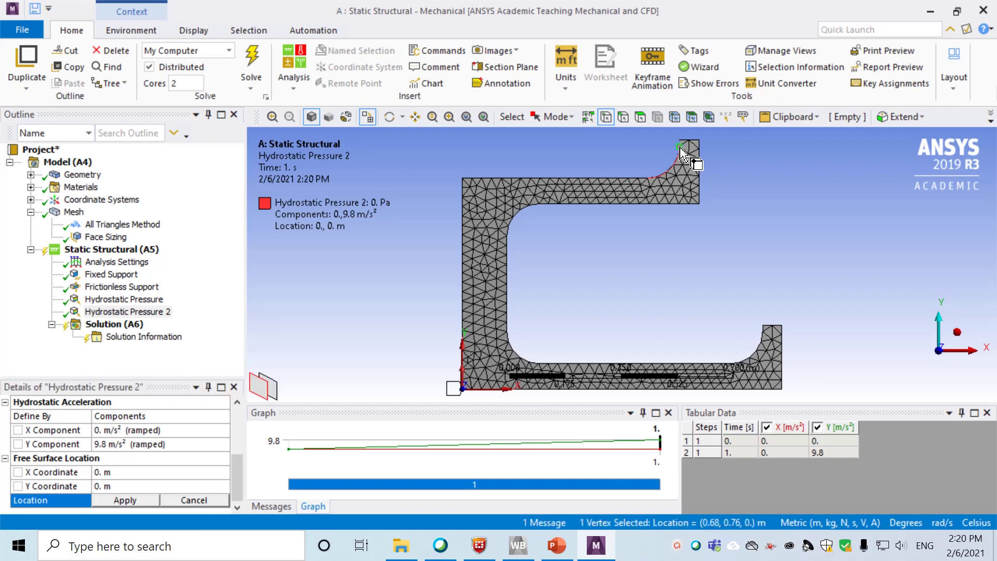
pyautogui.click(107, 501)
pyautogui.scroll(-3, 111, 507)
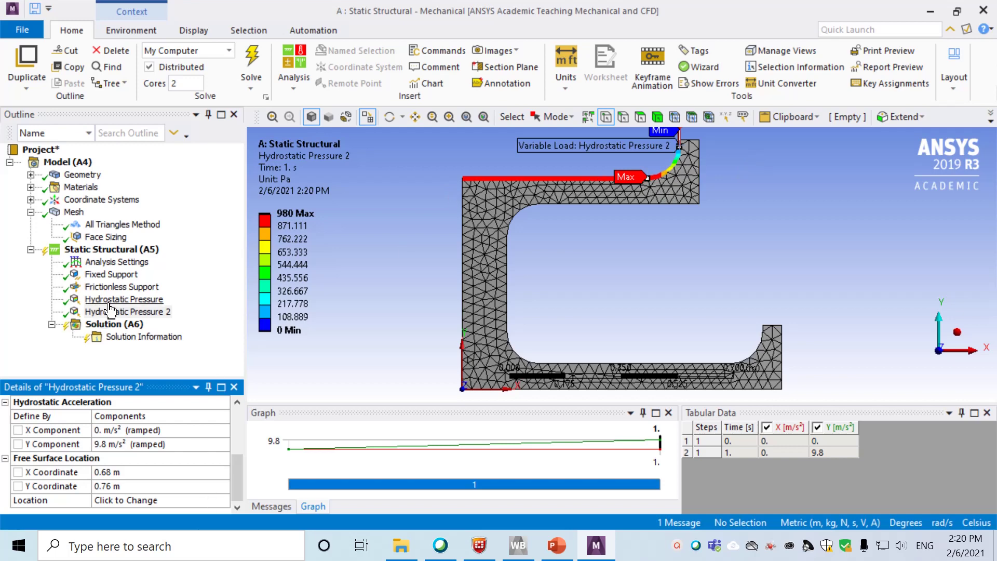
# - Add a Total Deformation result to the solution
pyautogui.click(118, 324)
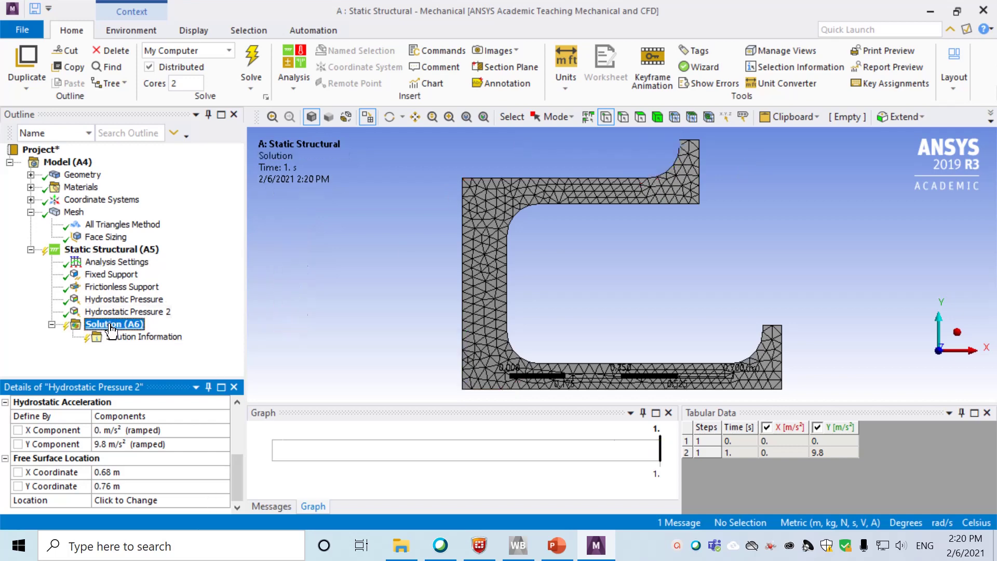
pyautogui.rightClick(121, 326)
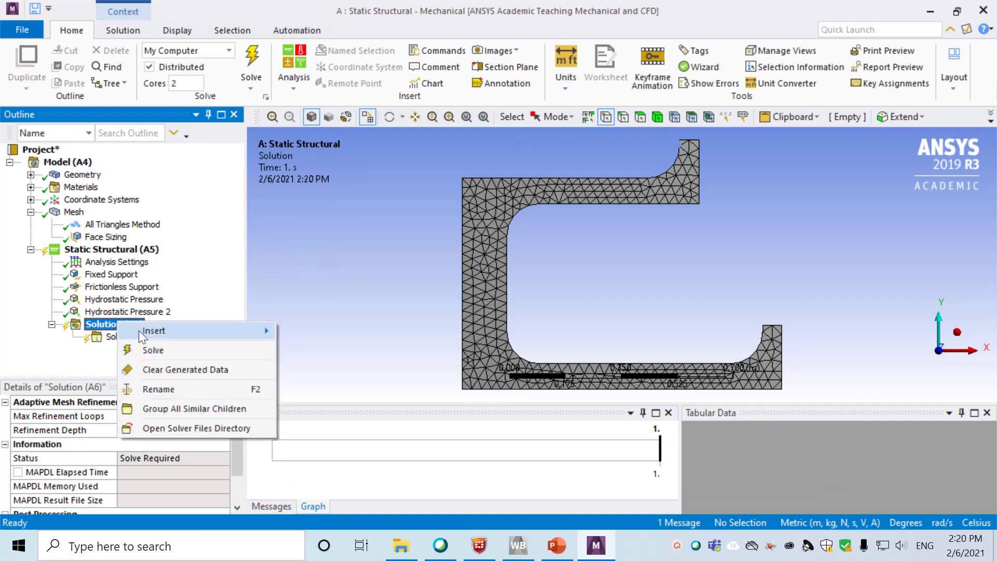
pyautogui.moveTo(223, 335)
pyautogui.moveTo(322, 339)
pyautogui.moveTo(363, 270)
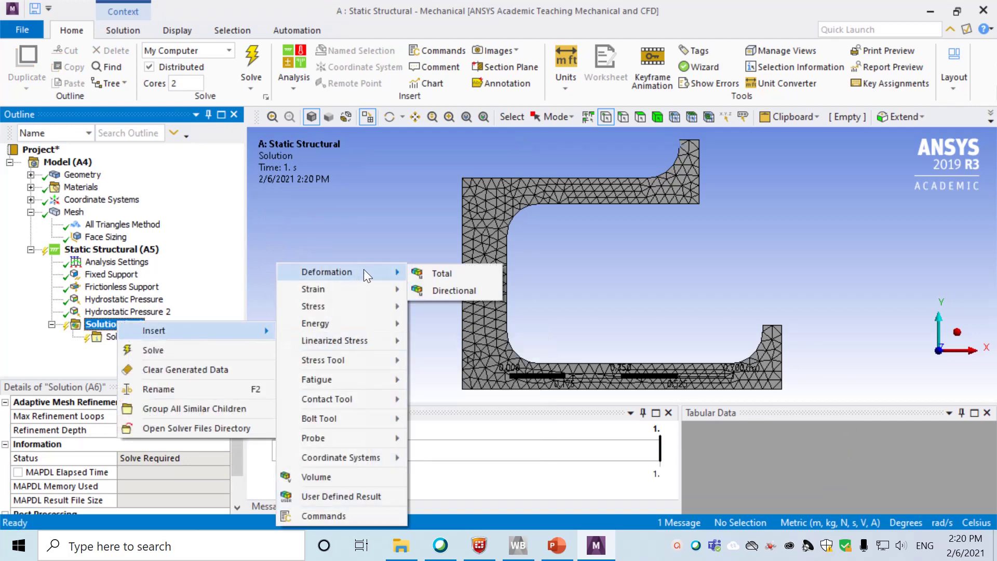
pyautogui.click(431, 273)
# - Add an Equivalent (von-Mises) Stress result to the solution
pyautogui.rightClick(117, 327)
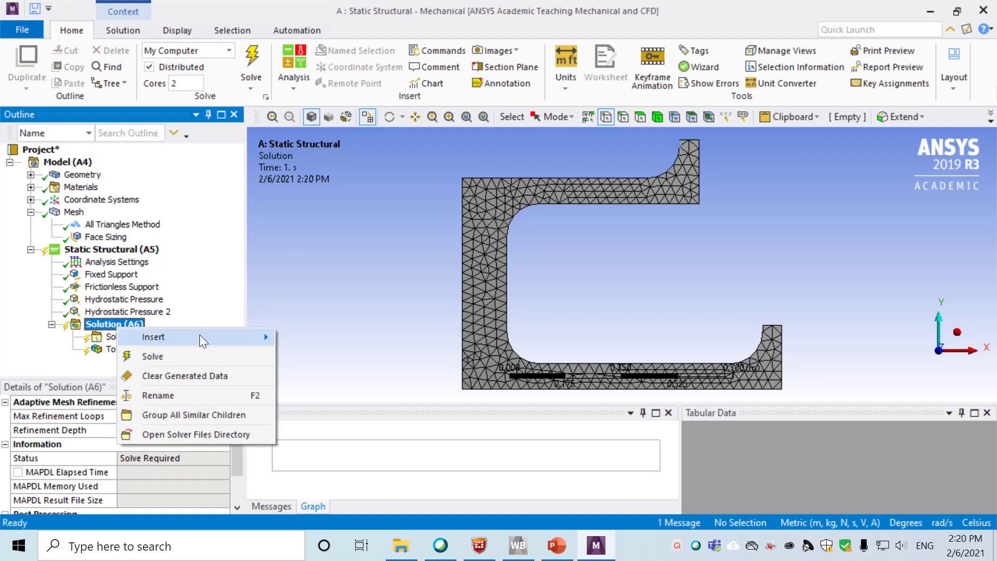
pyautogui.moveTo(258, 336)
pyautogui.moveTo(359, 340)
pyautogui.moveTo(383, 305)
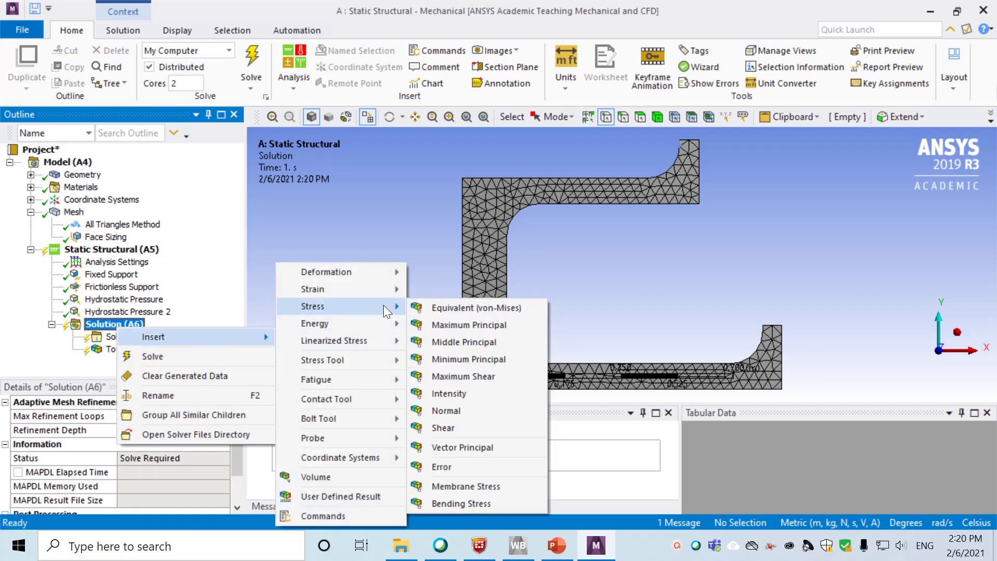
pyautogui.click(483, 307)
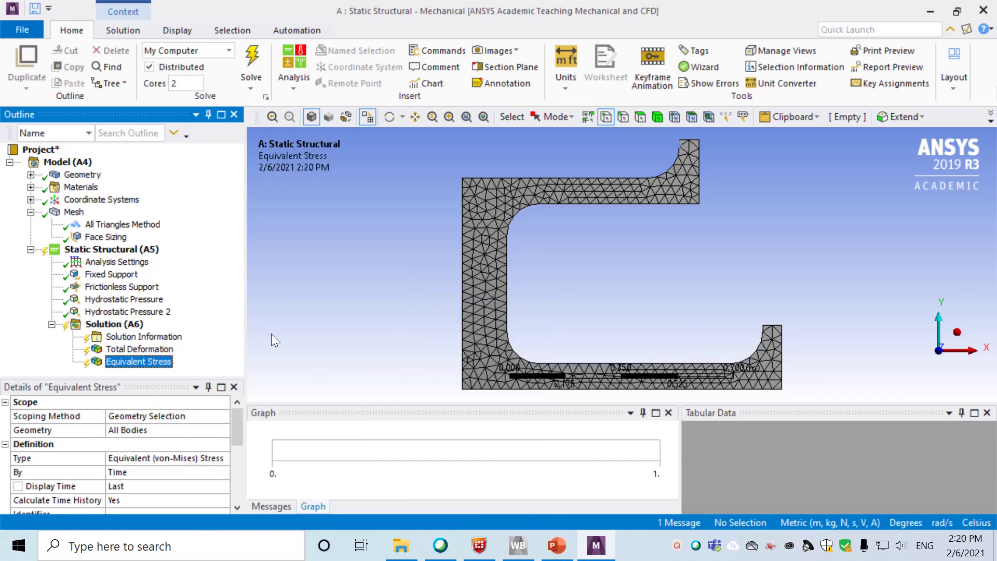
# - Add a Convergence control to the Total Deformation result with an allowable change of 1%
pyautogui.click(167, 350)
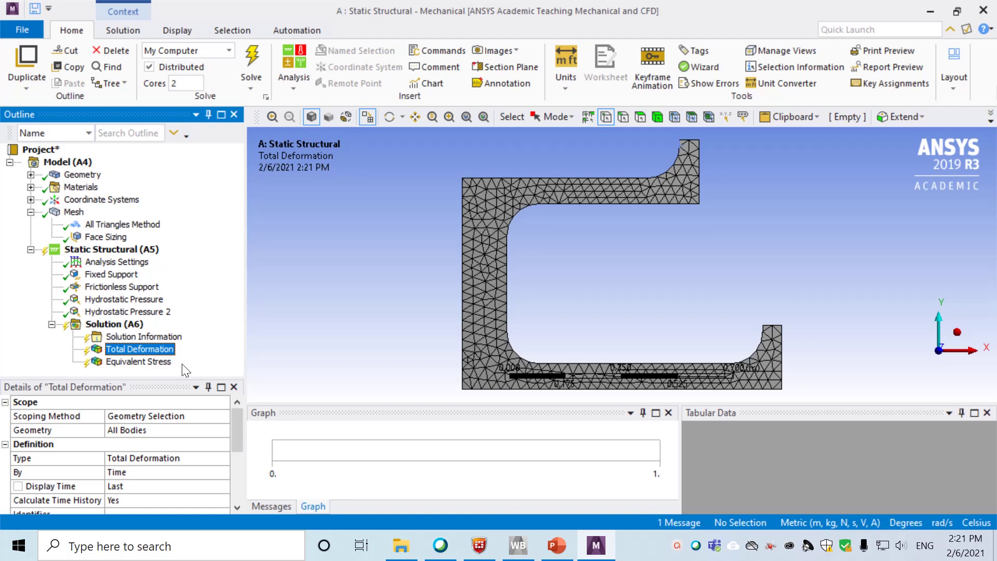
pyautogui.rightClick(166, 350)
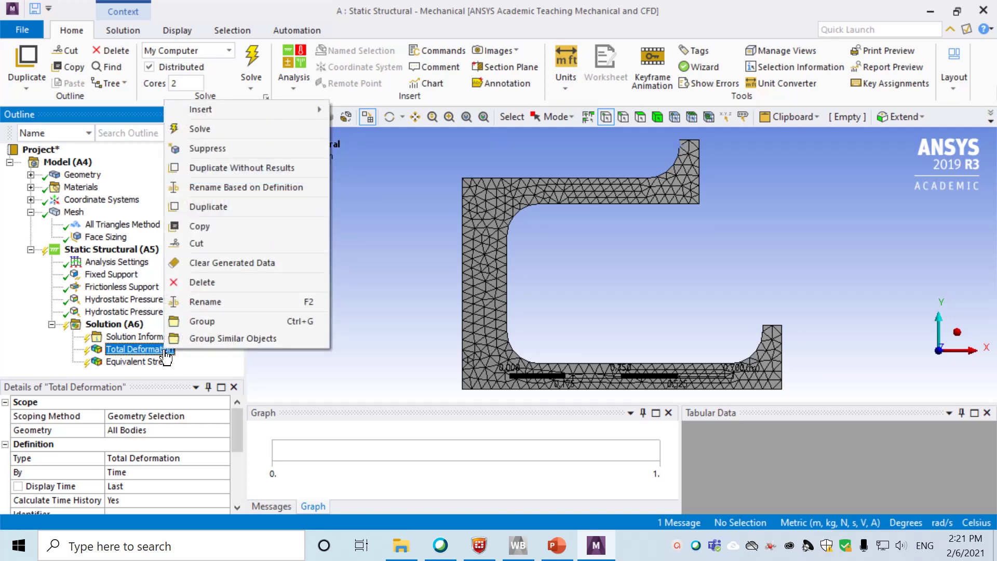
pyautogui.moveTo(253, 111)
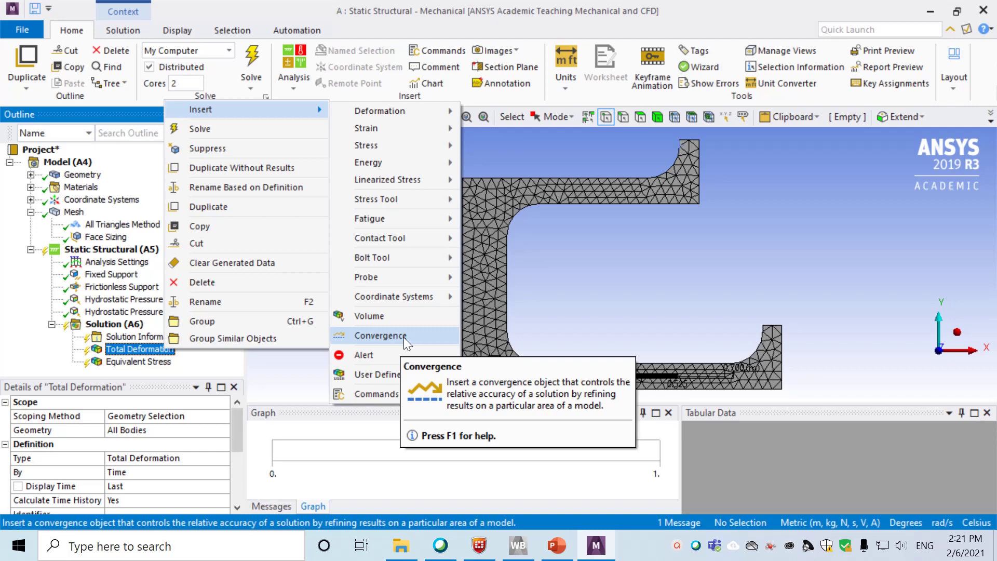
pyautogui.click(404, 337)
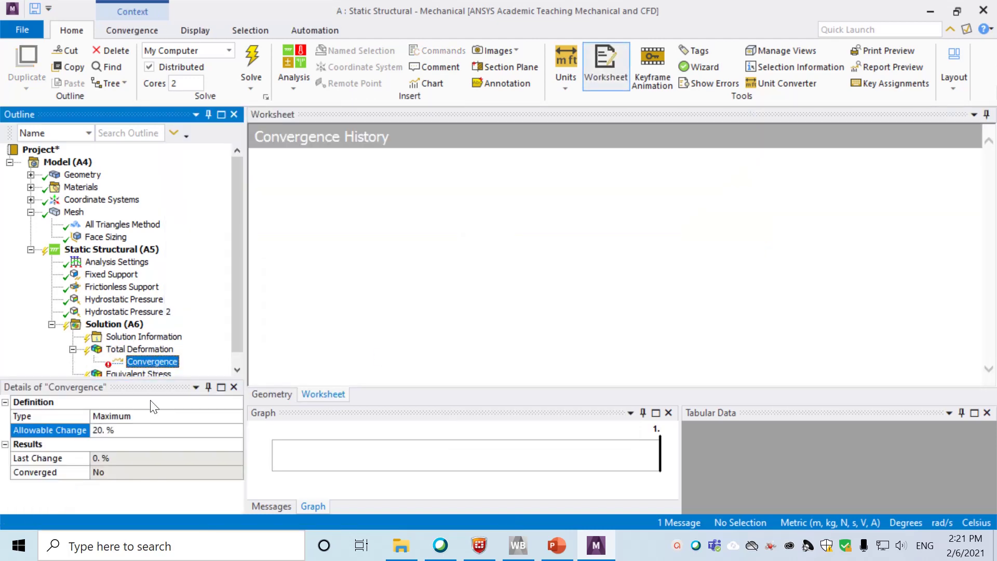
pyautogui.click(103, 429)
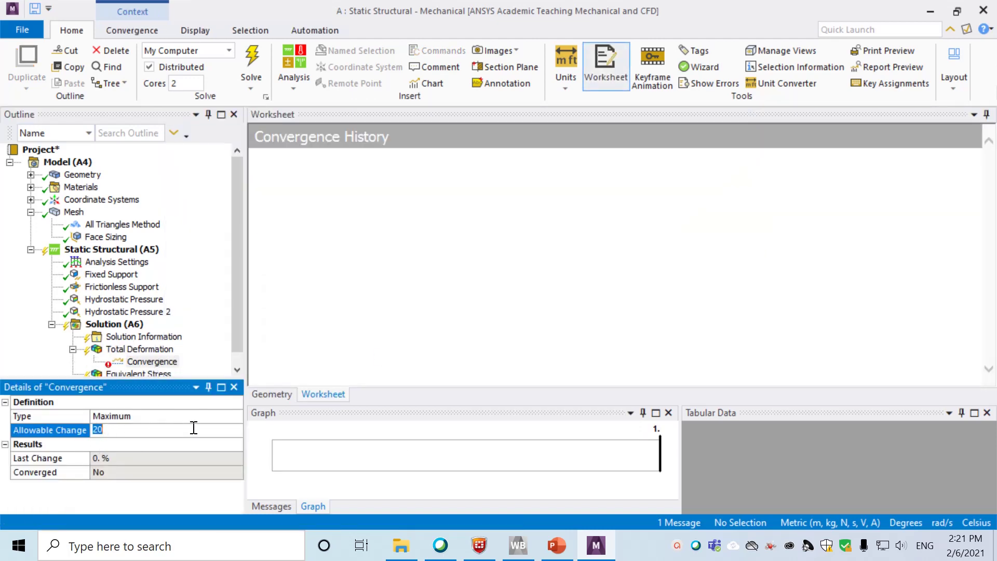
pyautogui.write('1.')
# - Set the maximum refinement loops of the solution's adaptive mesh refinement to 10
pyautogui.click(120, 327)
pyautogui.rightClick(120, 328)
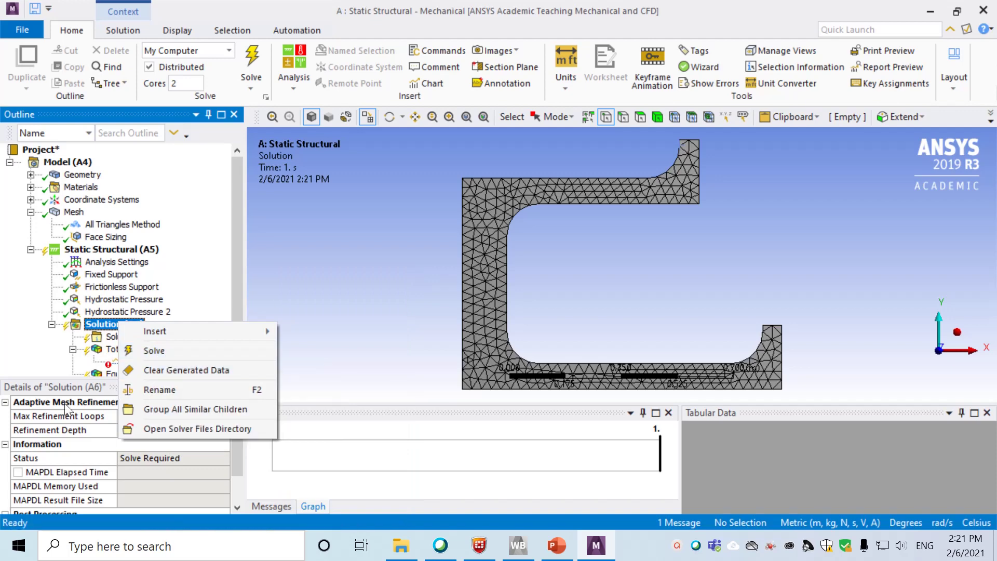
pyautogui.click(94, 446)
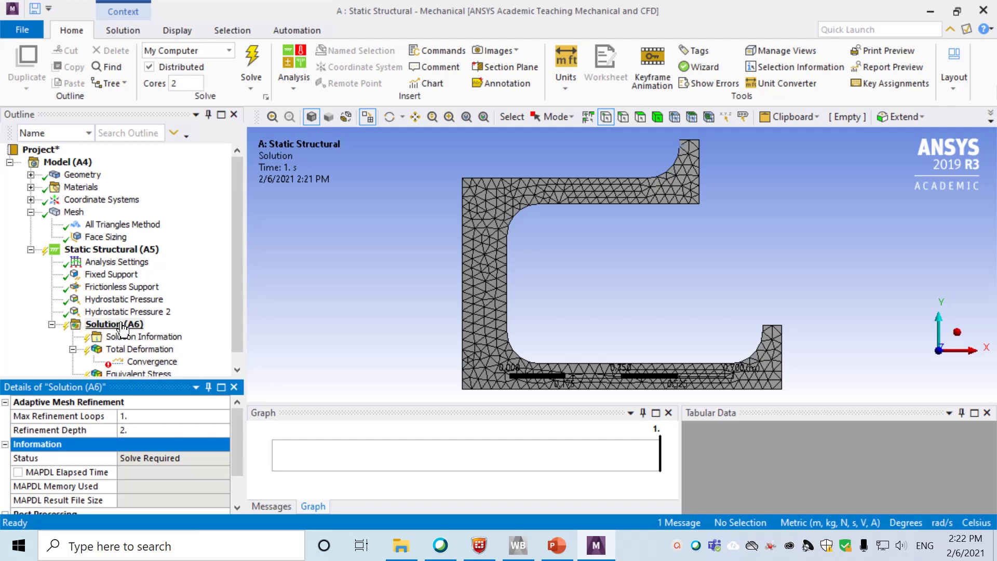
pyautogui.click(134, 417)
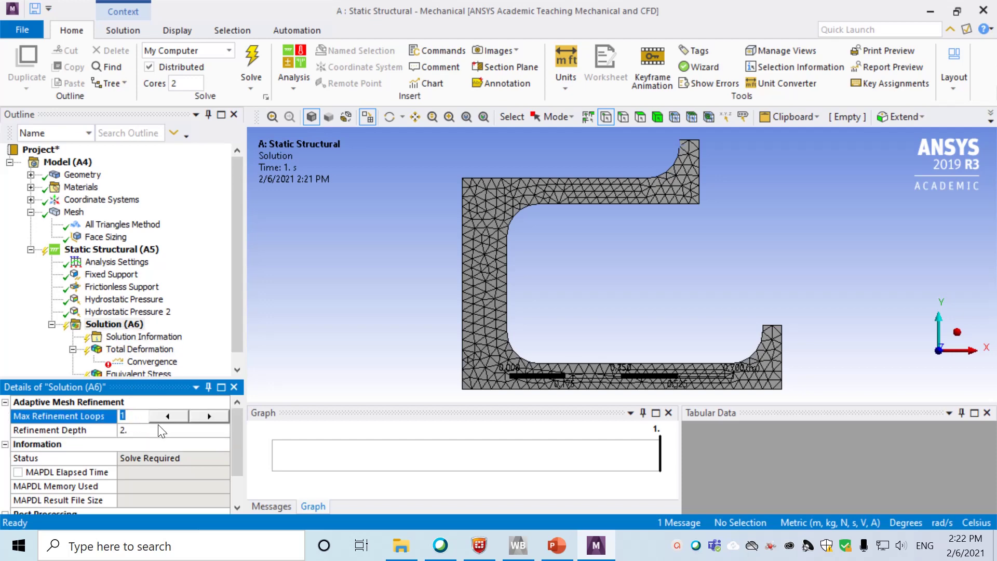
pyautogui.click(209, 416)
pyautogui.click(209, 416)
pyautogui.click(210, 416)
pyautogui.click(209, 417)
pyautogui.click(209, 417)
pyautogui.click(209, 416)
pyautogui.click(209, 416)
# - Set the refinement depth of the solution's adaptive mesh refinement to 1
pyautogui.click(182, 432)
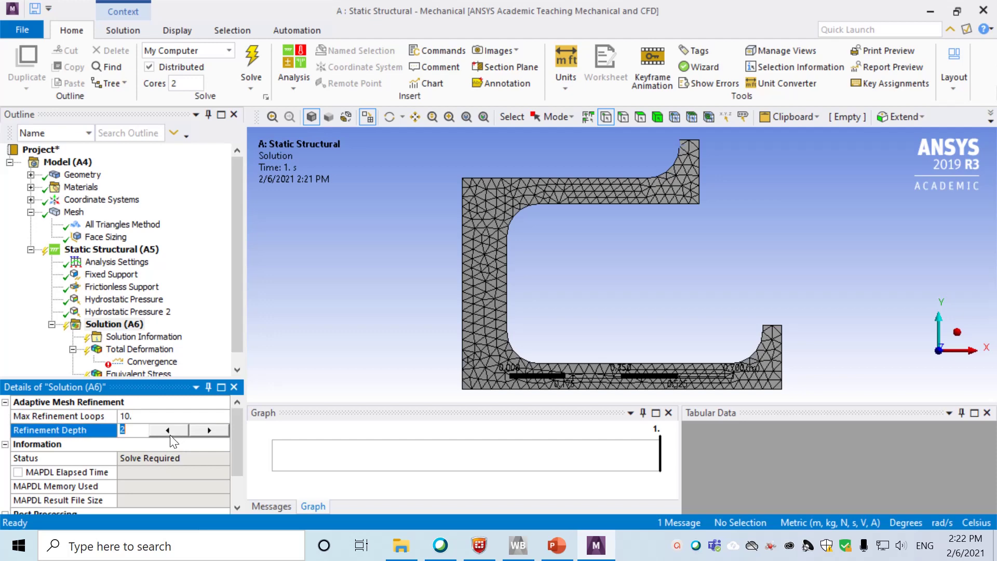
pyautogui.click(167, 430)
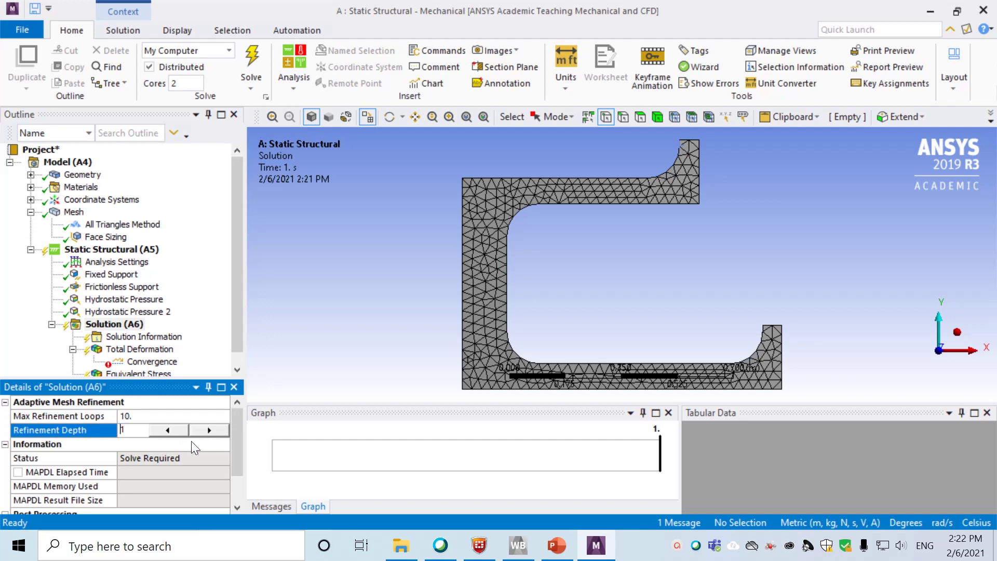
pyautogui.click(252, 441)
# - Solve the static structural analysis with adaptive mesh refinement
pyautogui.moveTo(236, 435); pyautogui.dragTo(235, 472)
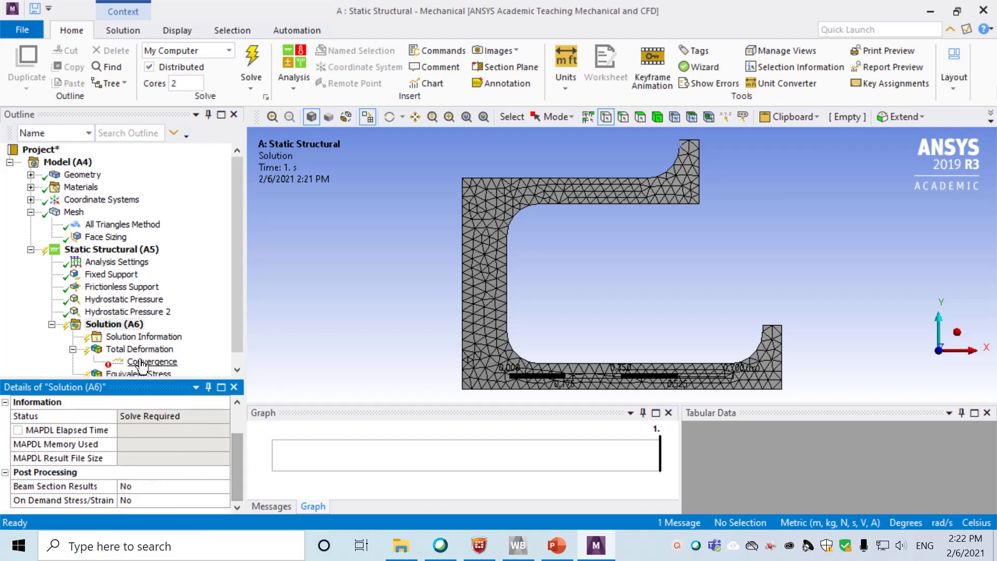
pyautogui.rightClick(122, 328)
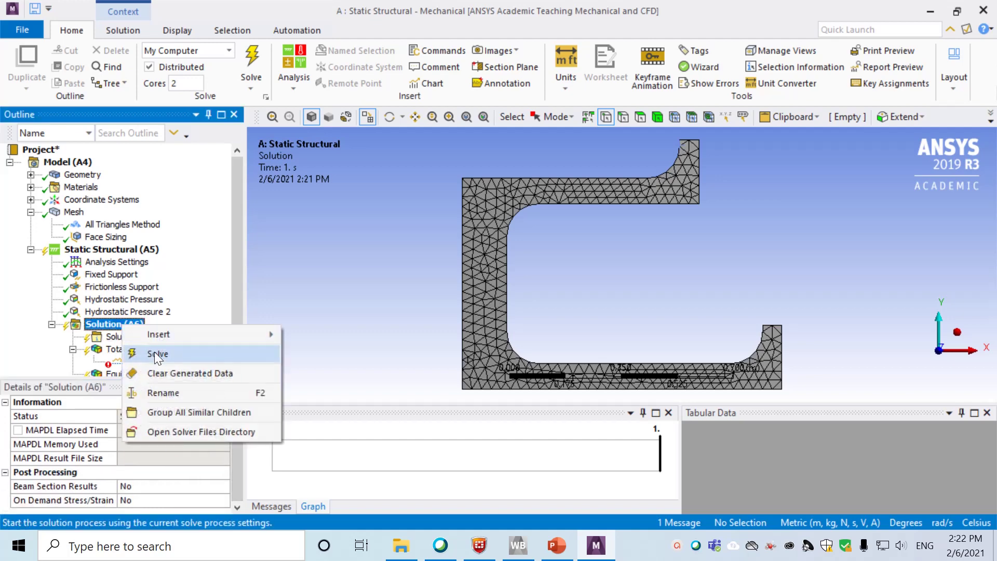
pyautogui.click(151, 351)
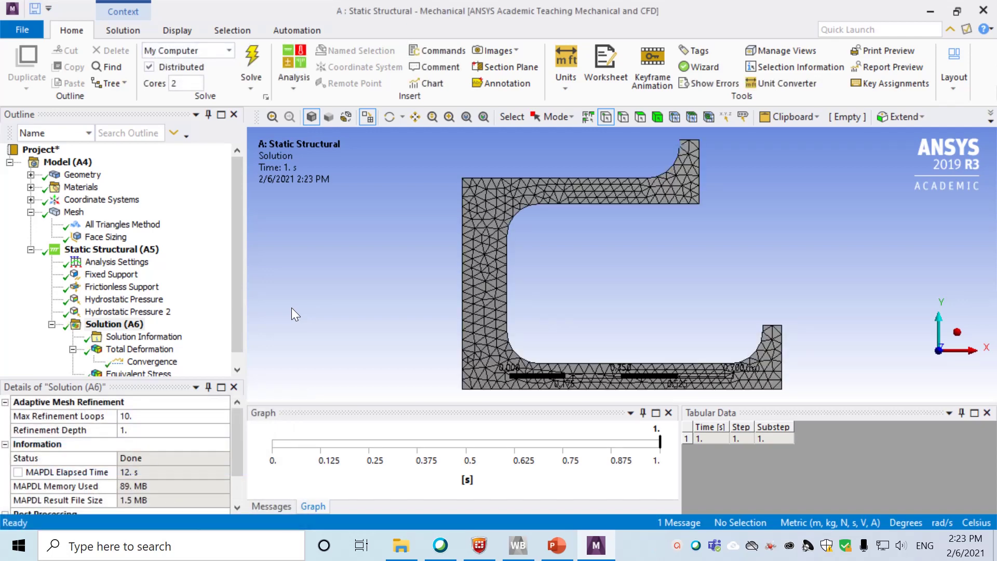
# - Examine the Total Deformation and Equivalent Stress plots and the deformation's convergence history
pyautogui.moveTo(242, 318); pyautogui.dragTo(238, 341)
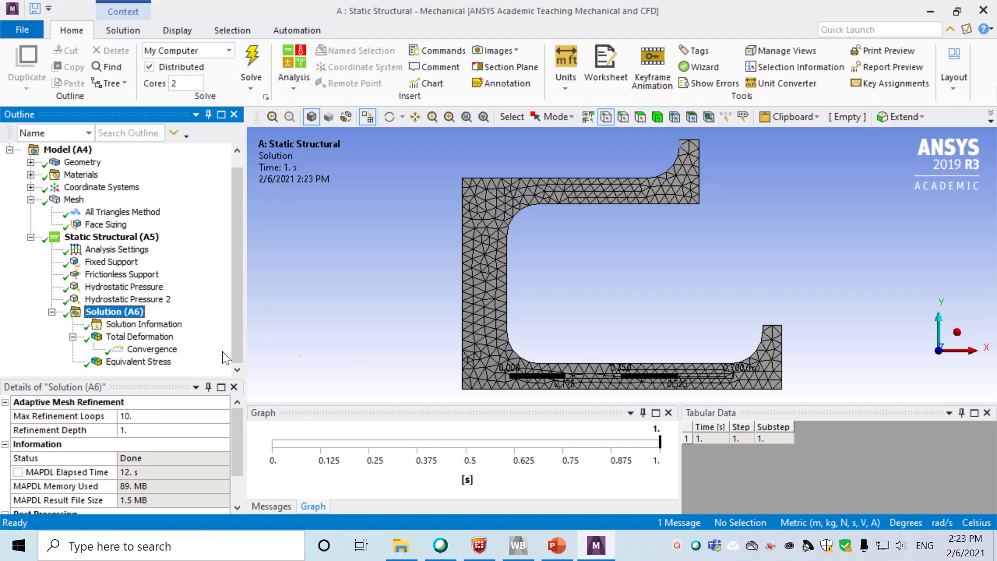
pyautogui.click(165, 343)
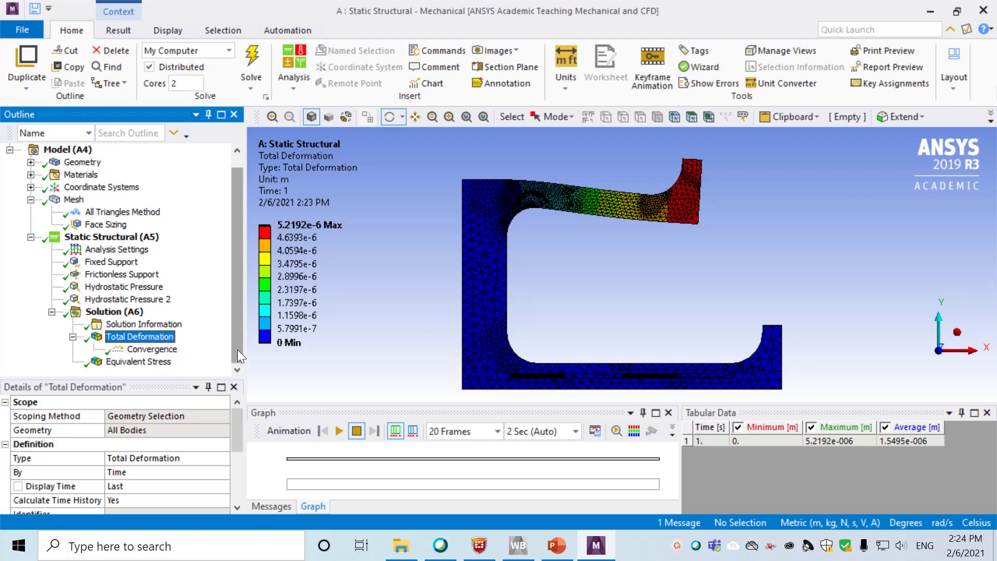
pyautogui.click(158, 362)
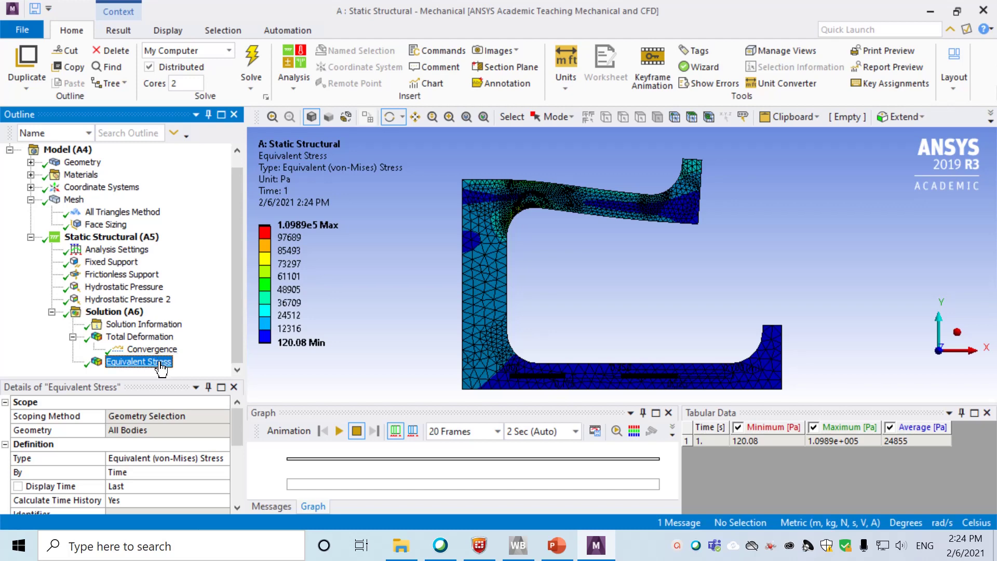
pyautogui.click(163, 344)
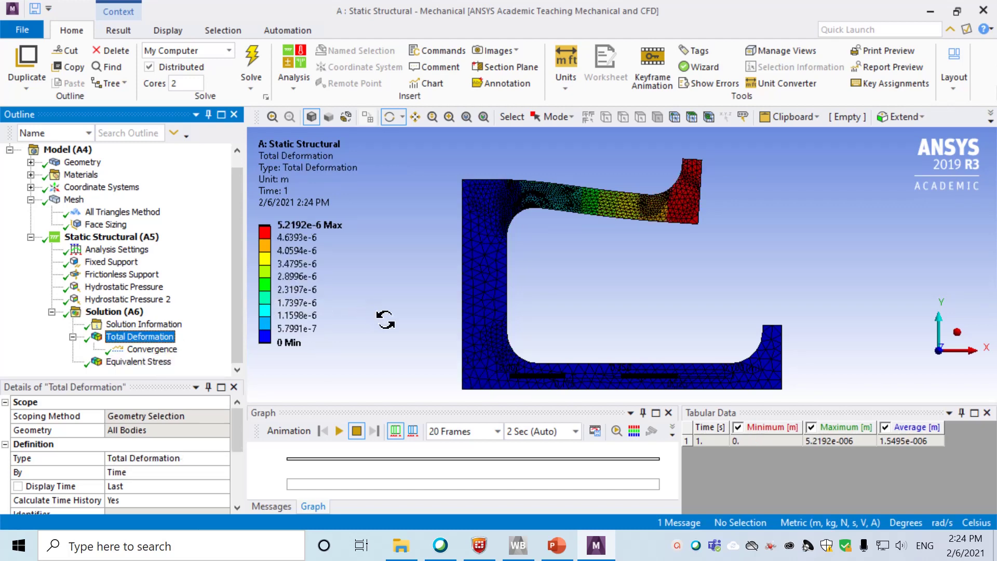
pyautogui.click(152, 350)
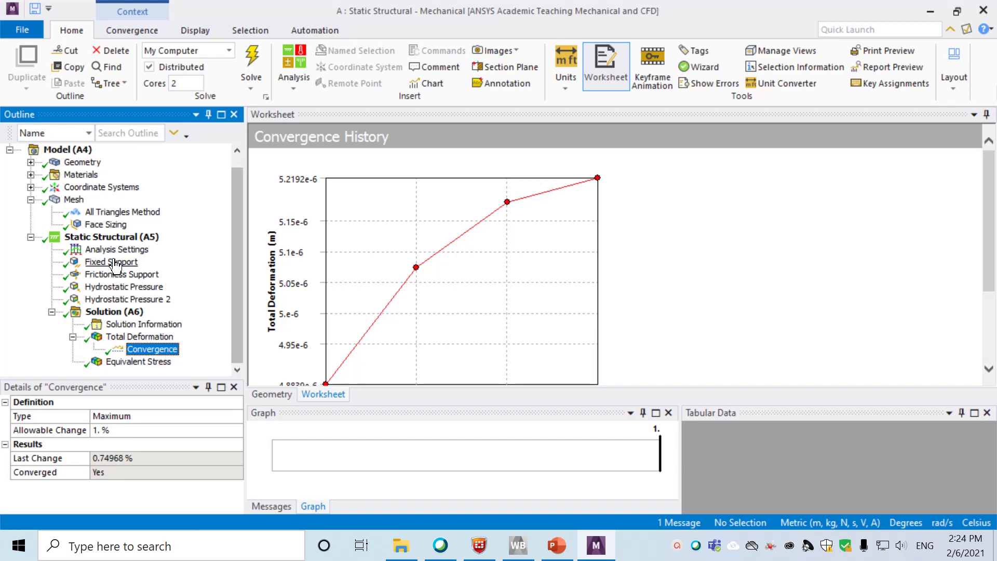
# - Set the element order of the All Triangles mesh method to Quadratic
pyautogui.rightClick(77, 203)
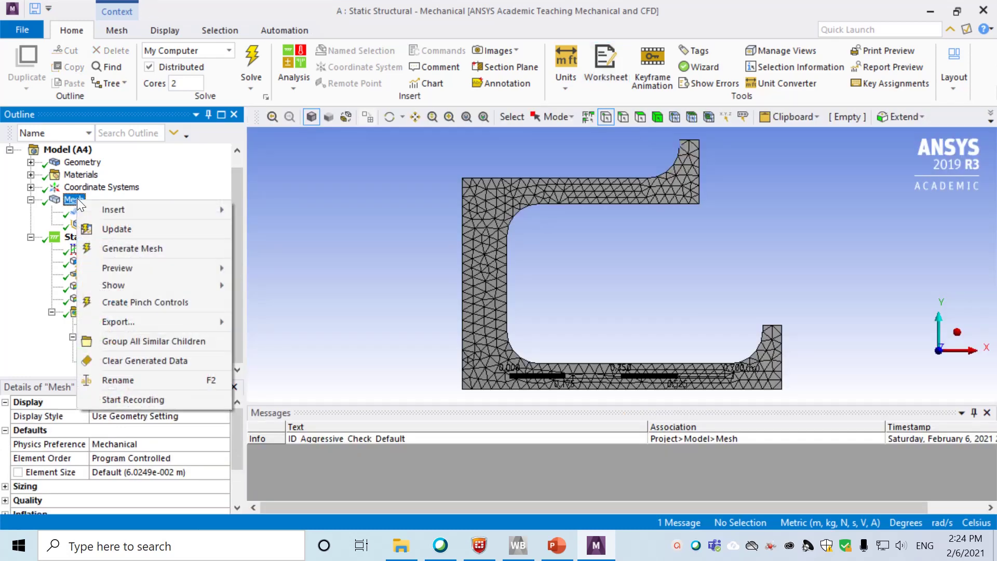
pyautogui.click(16, 231)
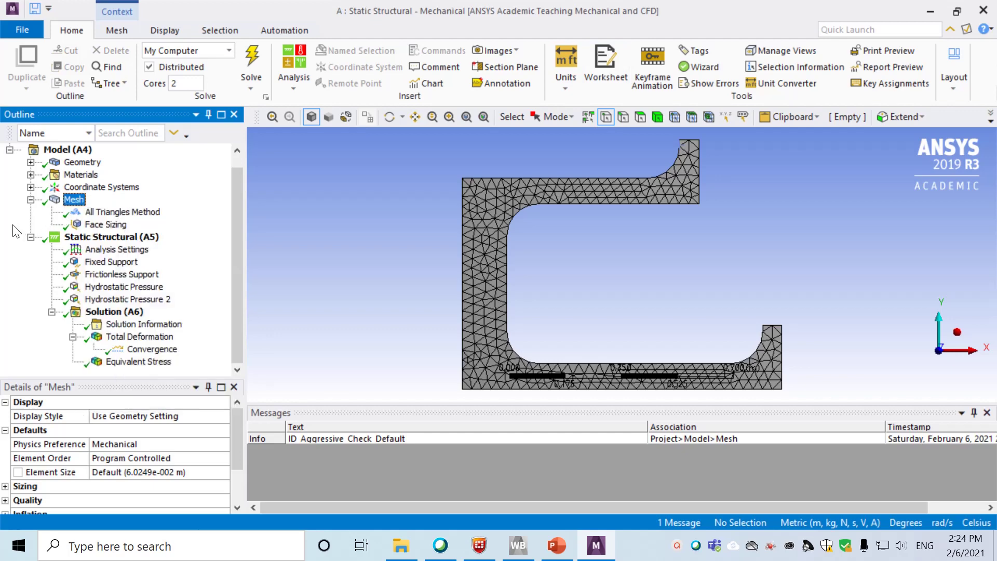
pyautogui.click(99, 224)
pyautogui.click(114, 212)
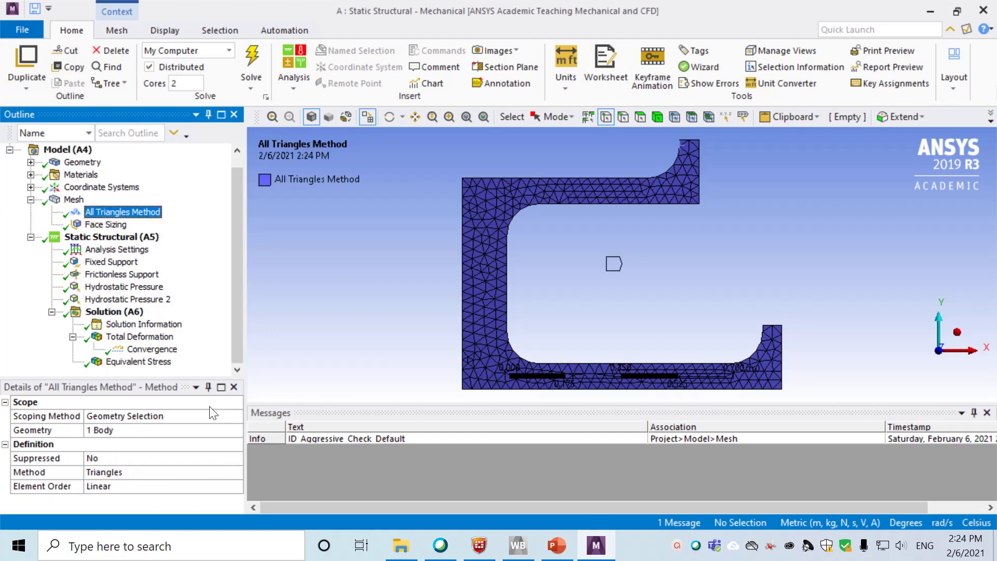
pyautogui.click(150, 487)
pyautogui.click(237, 486)
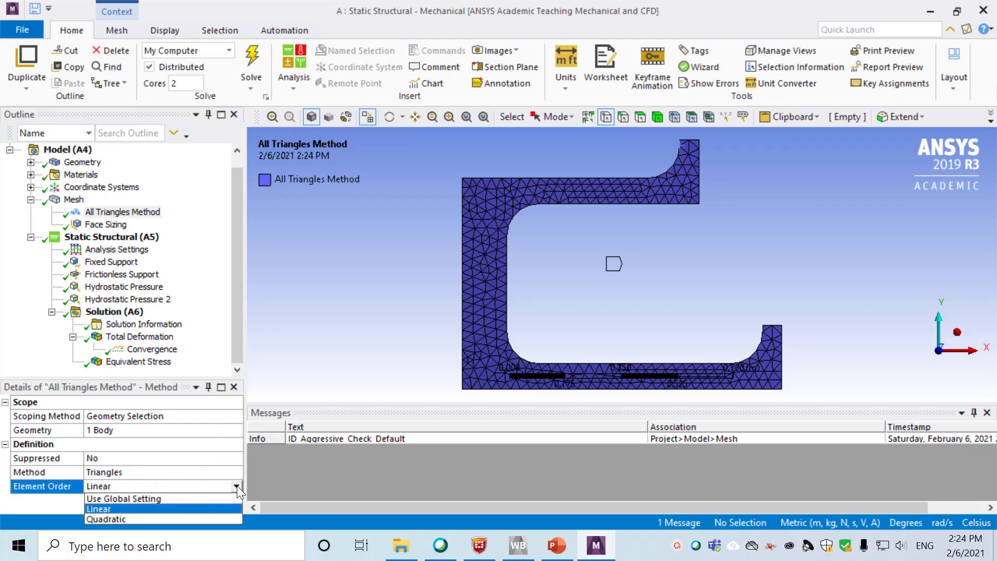
pyautogui.click(156, 518)
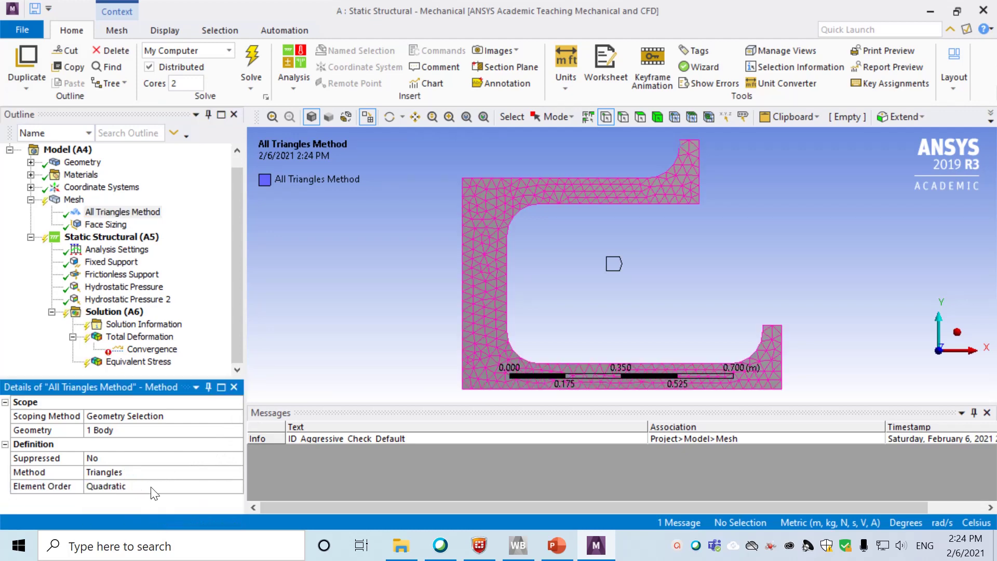
# - Regenerate the mesh with the quadratic triangular elements and solve the analysis again
pyautogui.rightClick(75, 202)
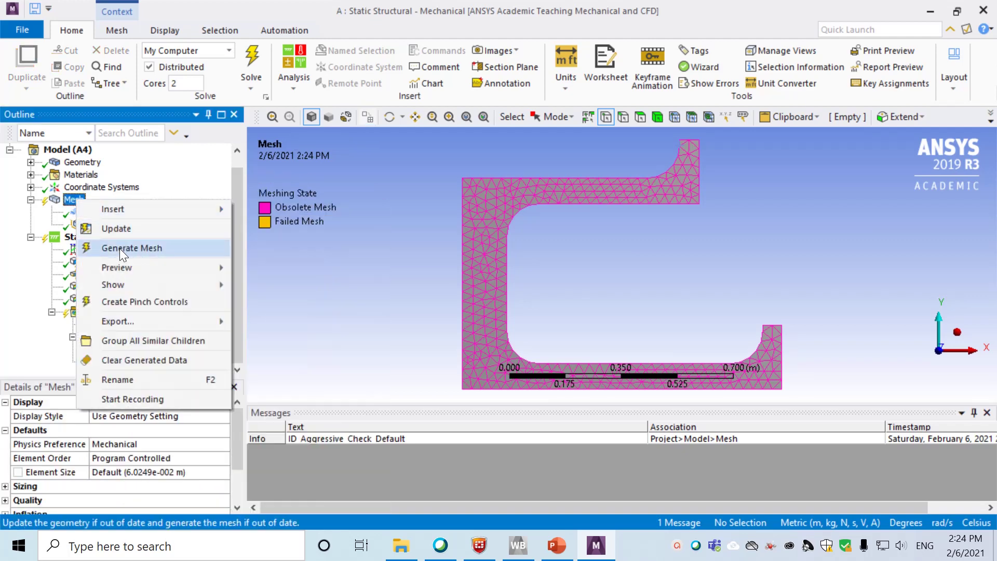
pyautogui.click(119, 249)
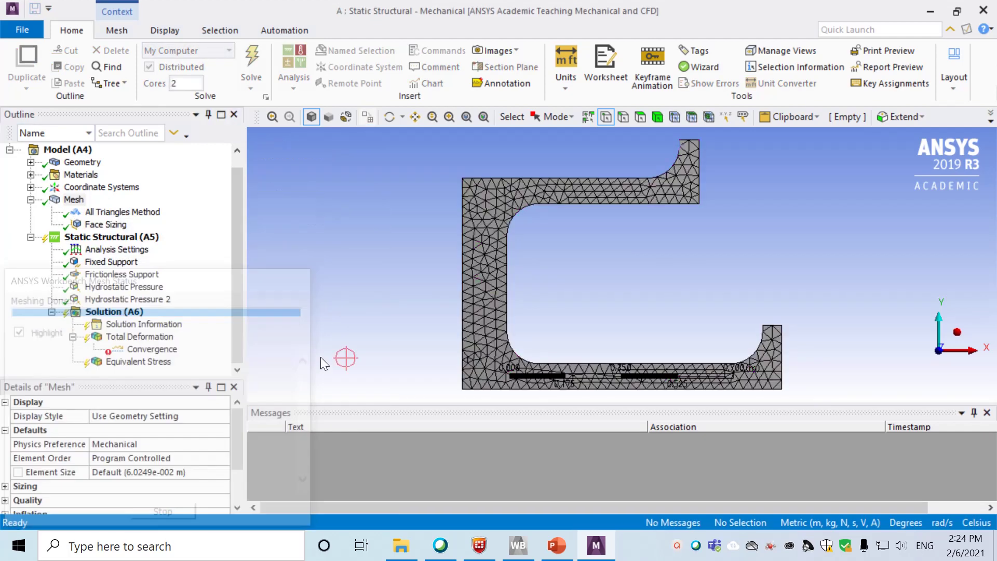
pyautogui.click(238, 326)
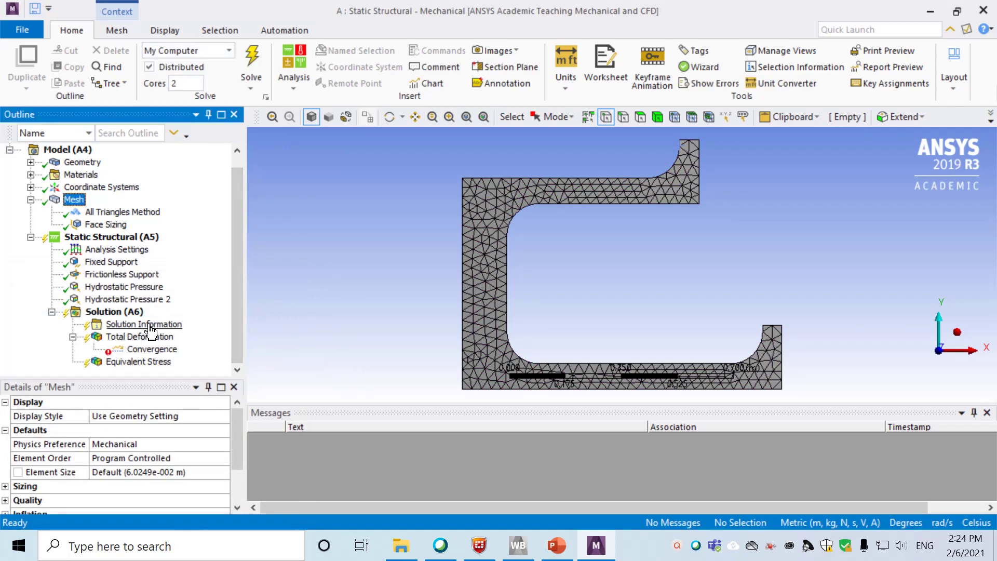
pyautogui.rightClick(106, 313)
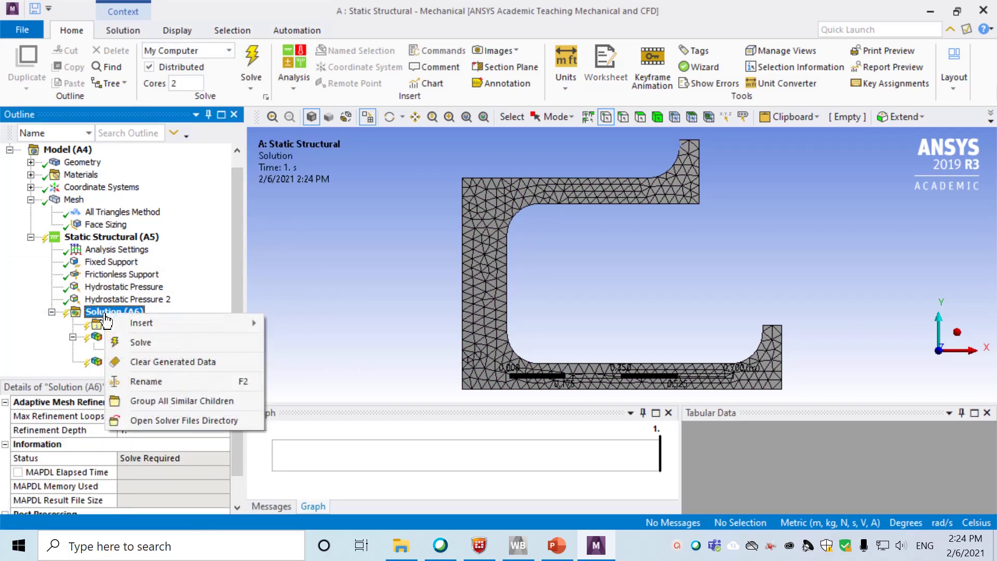
pyautogui.click(137, 341)
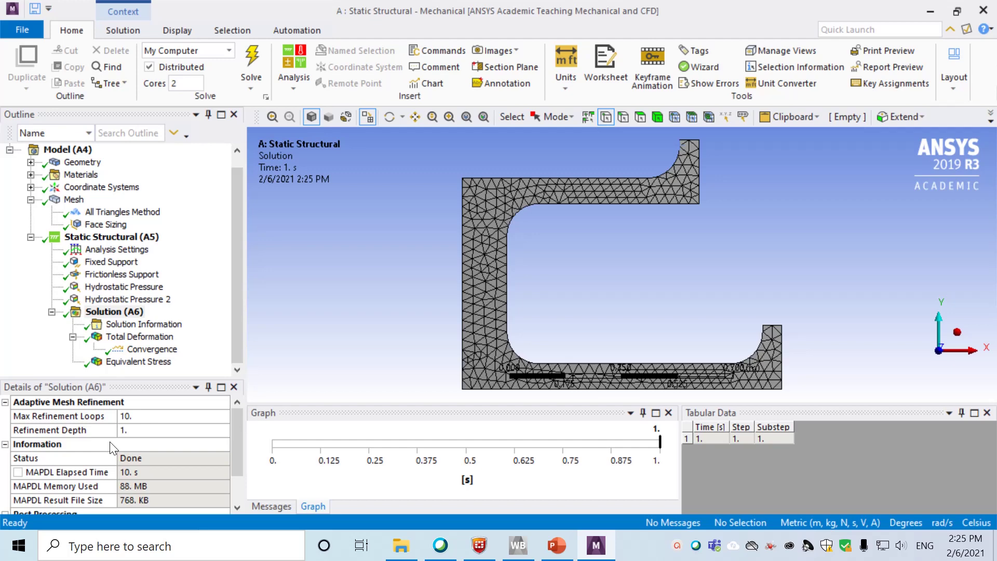
# - Compare the Total Deformation and Equivalent Stress results of the quadratic-element solution
pyautogui.click(156, 337)
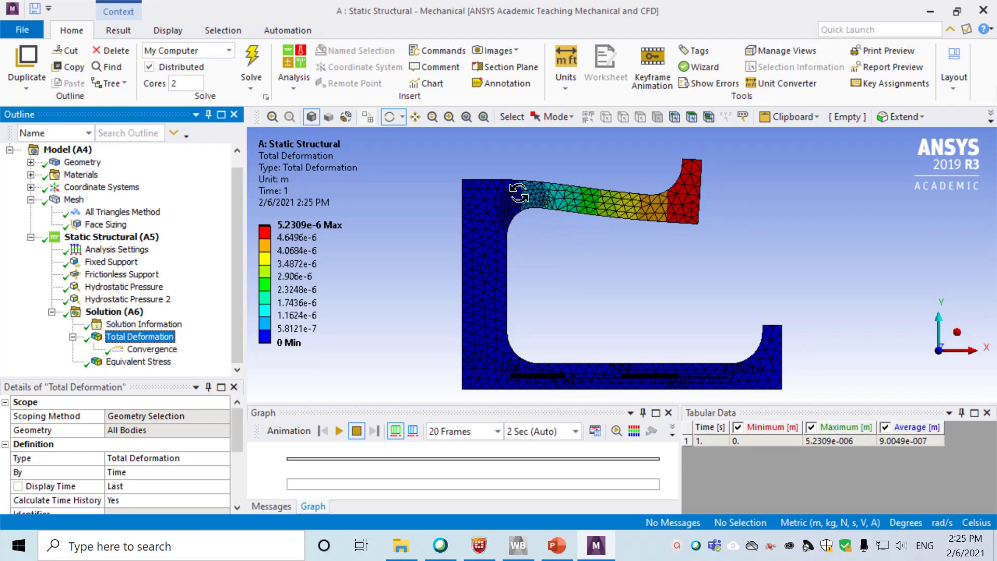
pyautogui.click(146, 364)
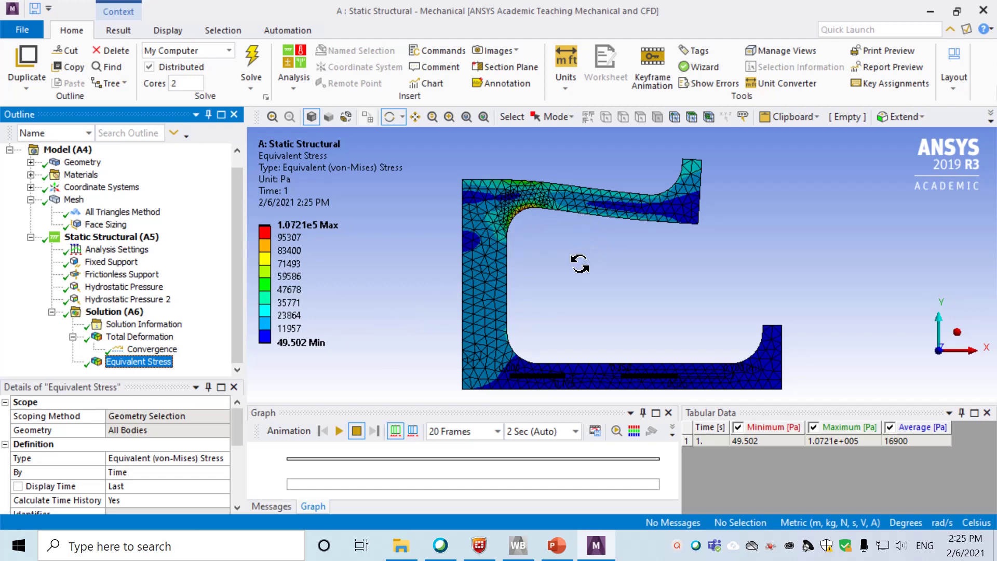
pyautogui.click(139, 338)
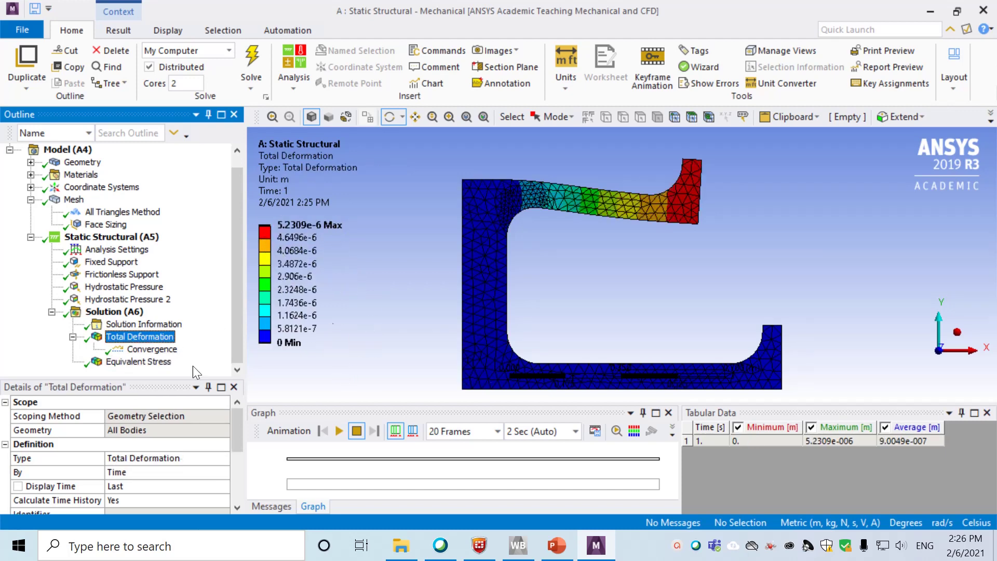
pyautogui.click(139, 362)
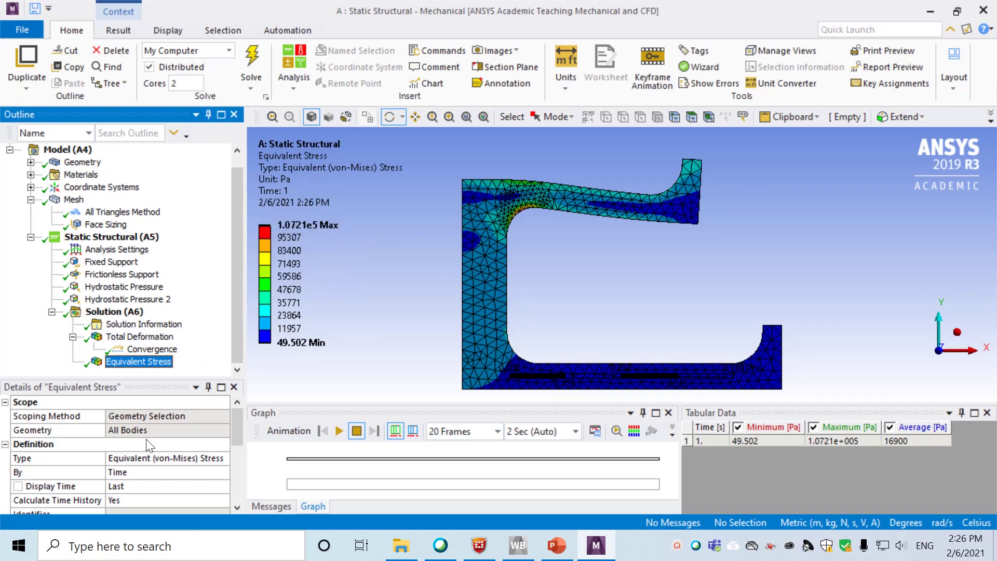
# - Review the convergence history of the quadratic-element deformation and play the Total Deformation animation
pyautogui.click(151, 349)
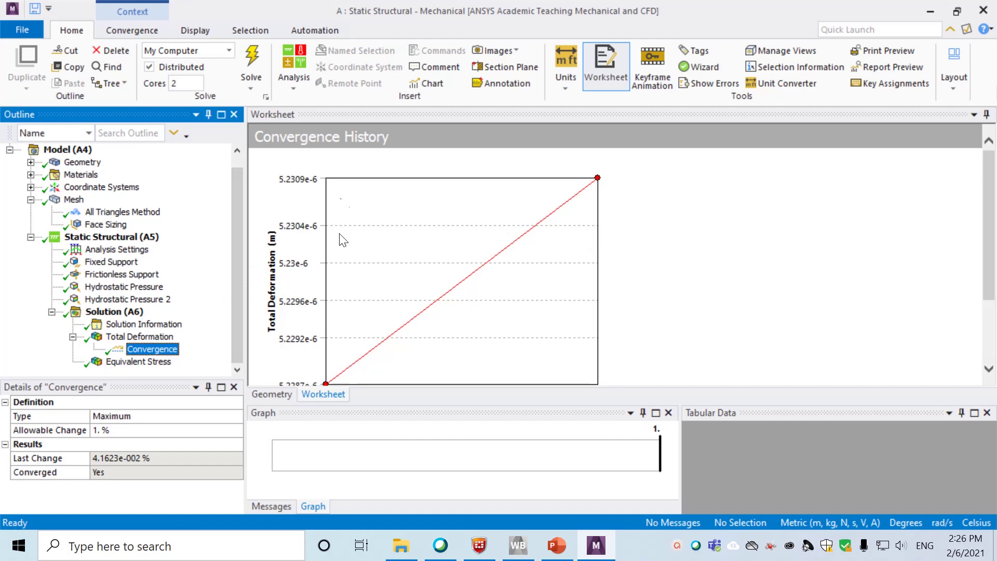
pyautogui.click(119, 336)
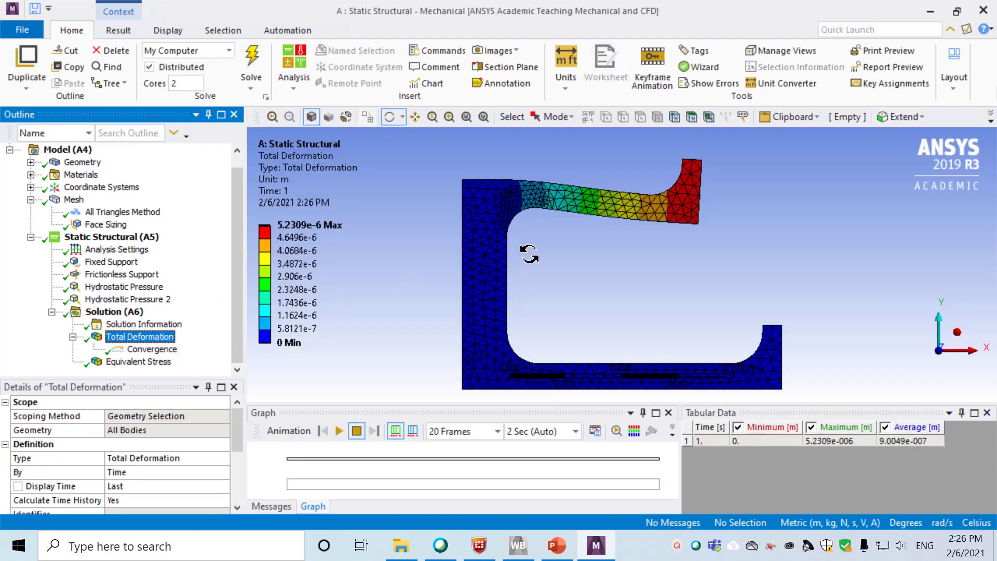
pyautogui.click(338, 434)
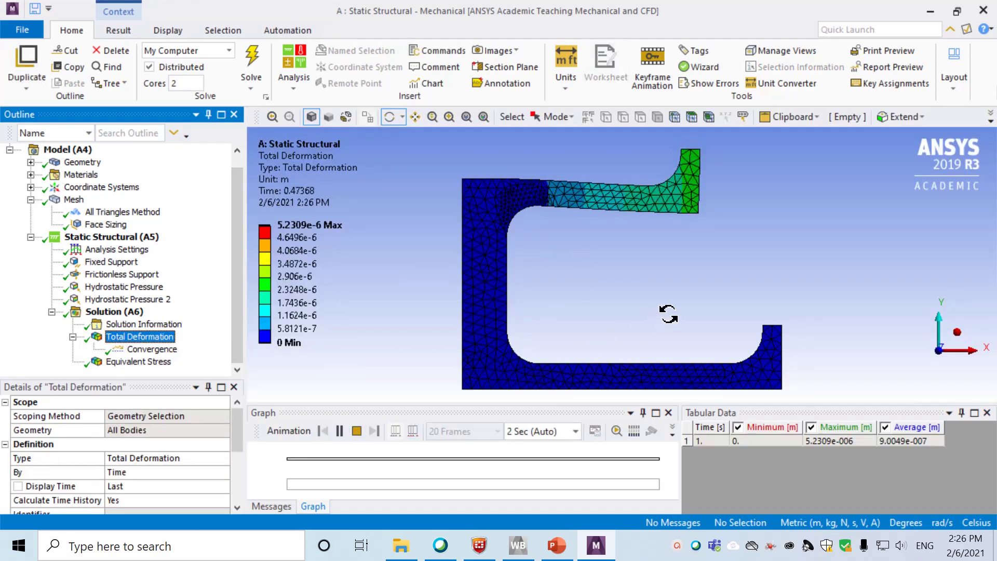
# - Play the animation of the Equivalent Stress result for the quadratic-element solution
pyautogui.click(151, 363)
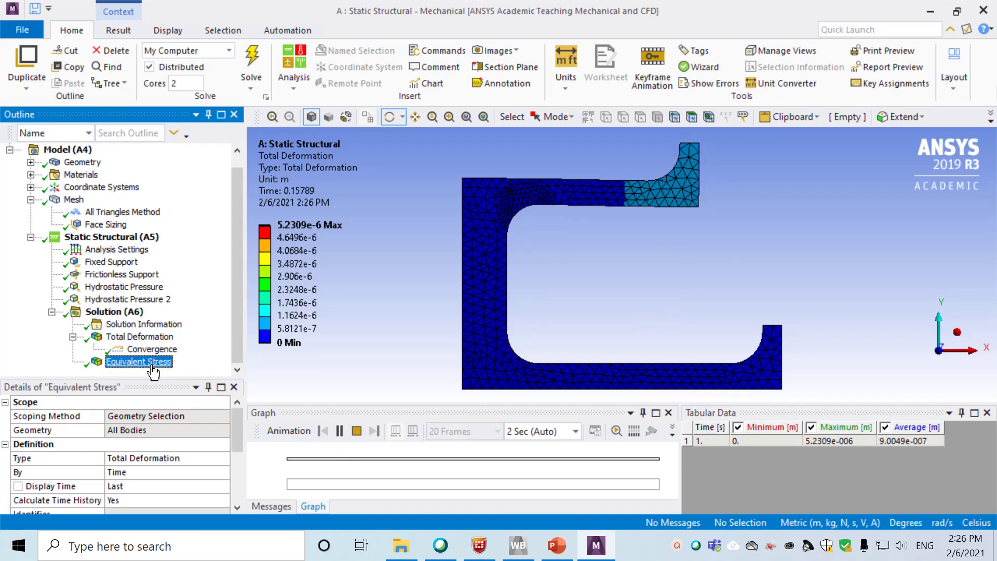
pyautogui.click(339, 433)
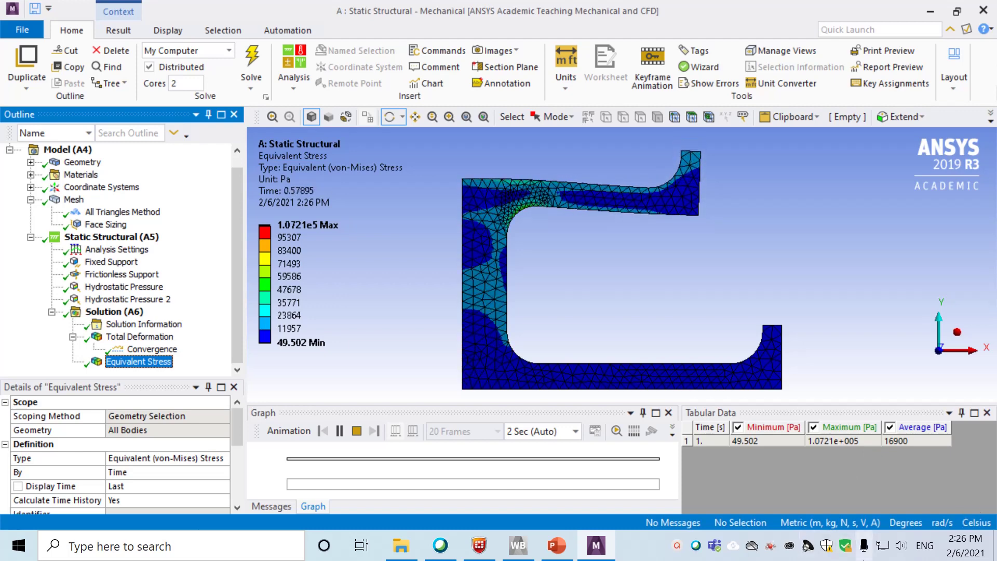
pyautogui.click(677, 547)
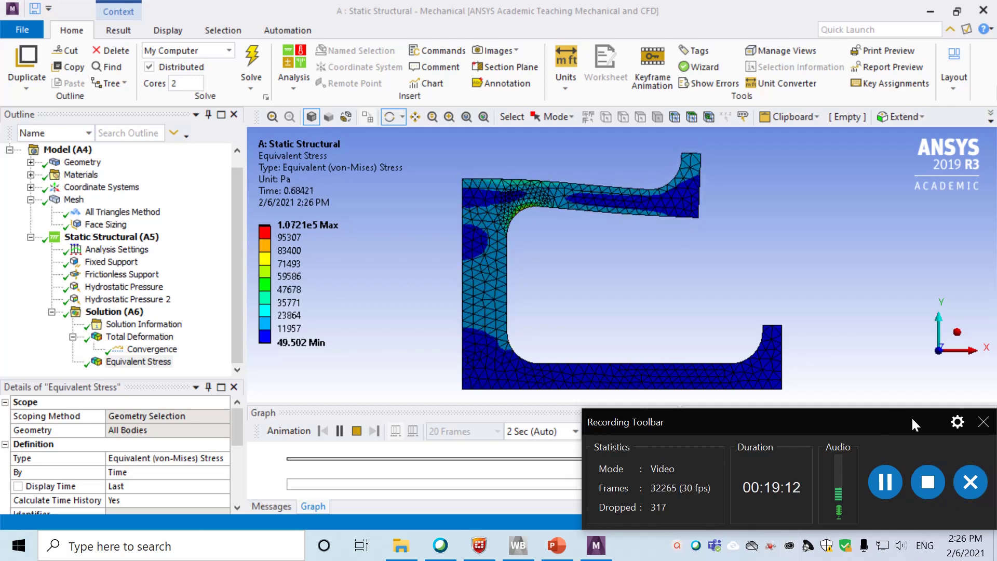